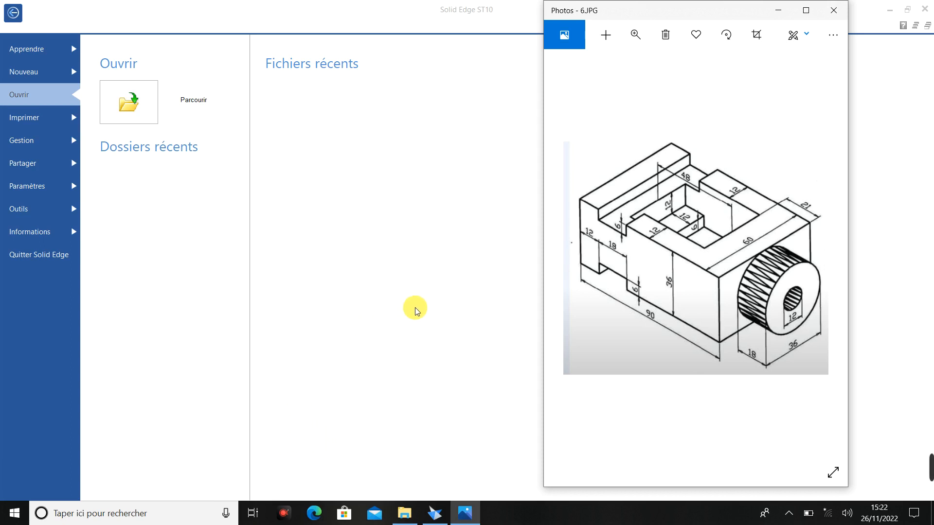
- Minimize the reference drawing and create a new part from the iso metric part.par template
left_click(779, 11)
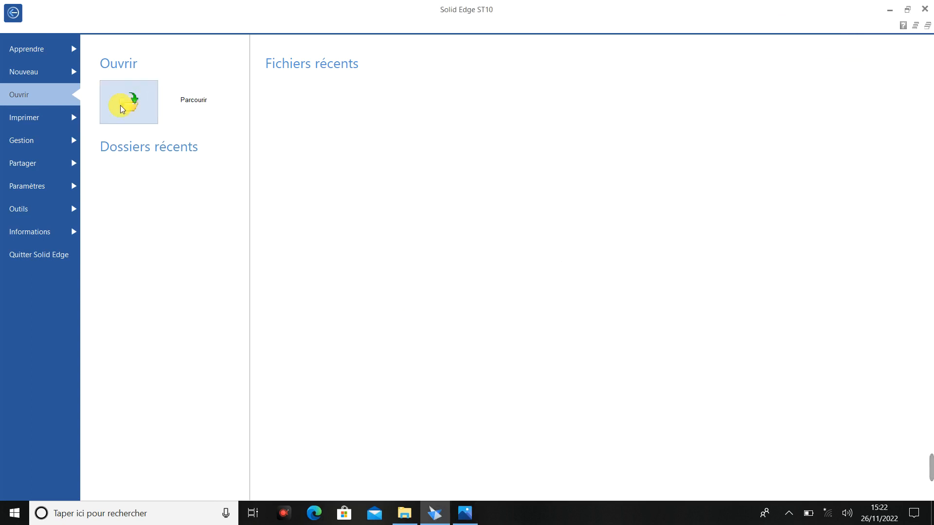
left_click(55, 73)
left_click(120, 135)
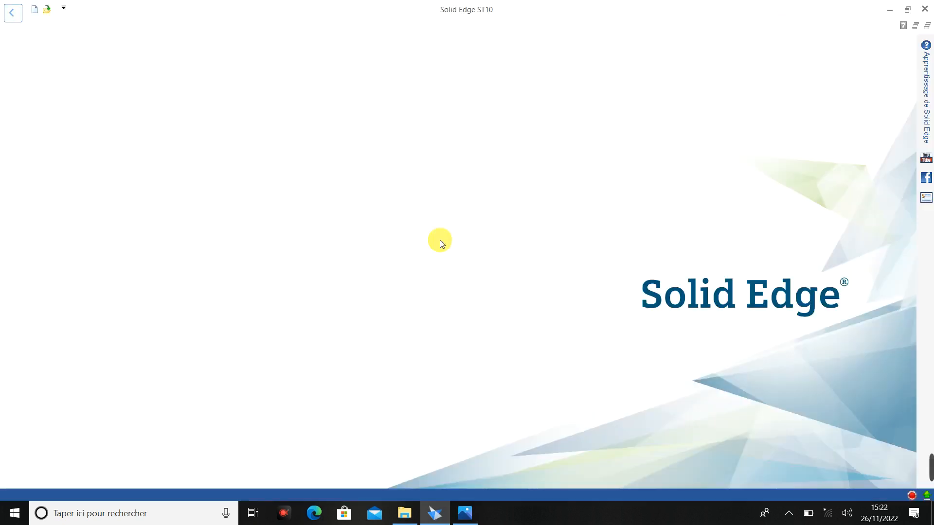
left_click(372, 237)
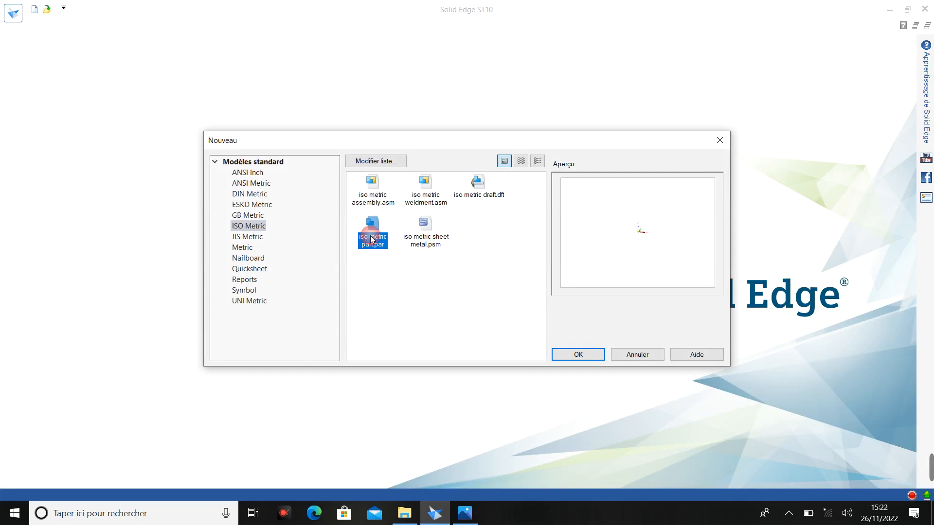
left_click(567, 357)
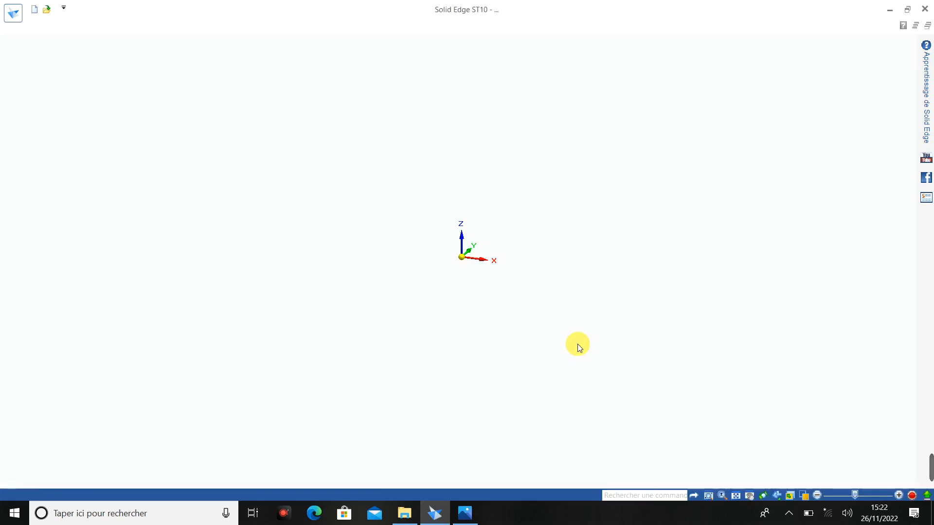
- In the front view, sketch an open bottom profile: an about 86 mm horizontal line, a raised step about 53 mm high, and an about 101 mm line
left_click(871, 440)
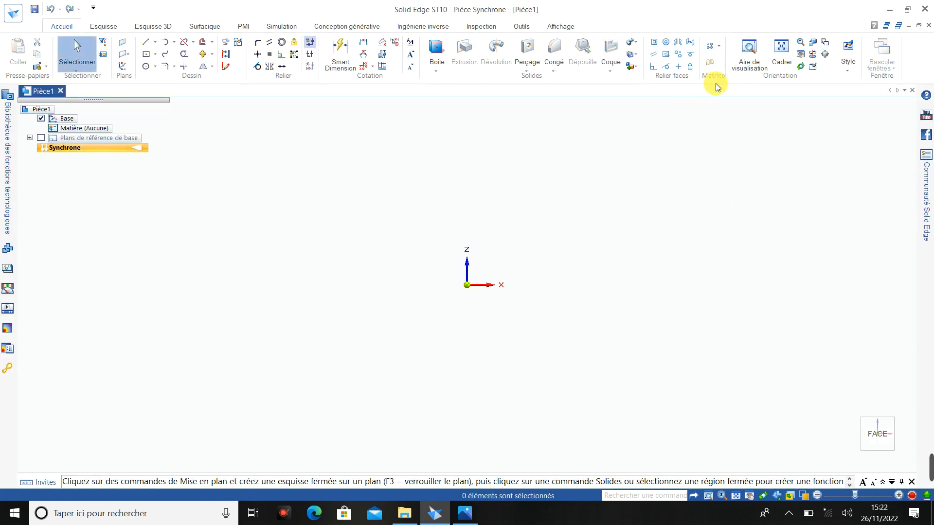
left_click(155, 43)
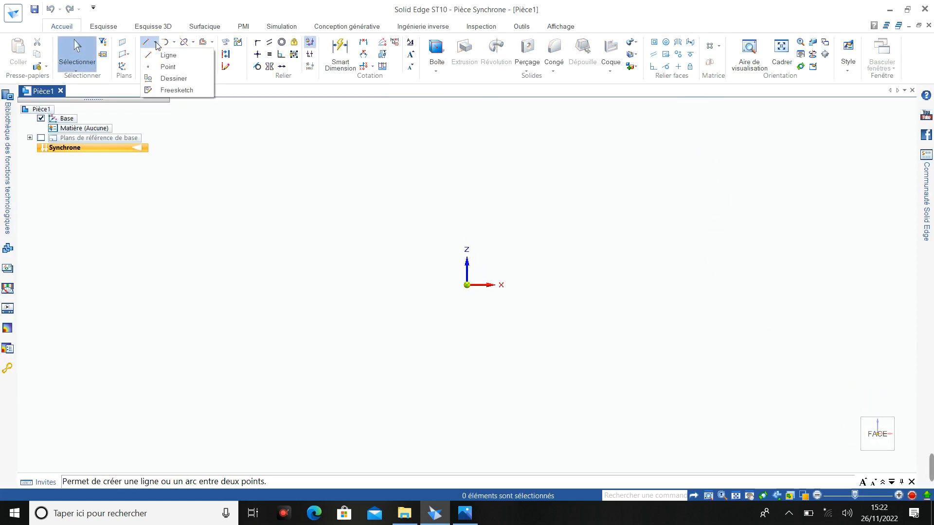
left_click(163, 55)
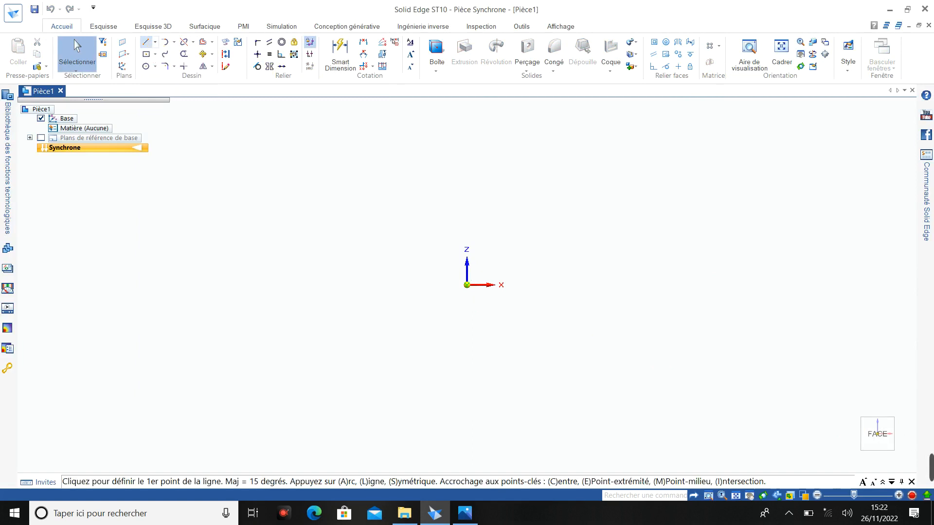
left_click(279, 356)
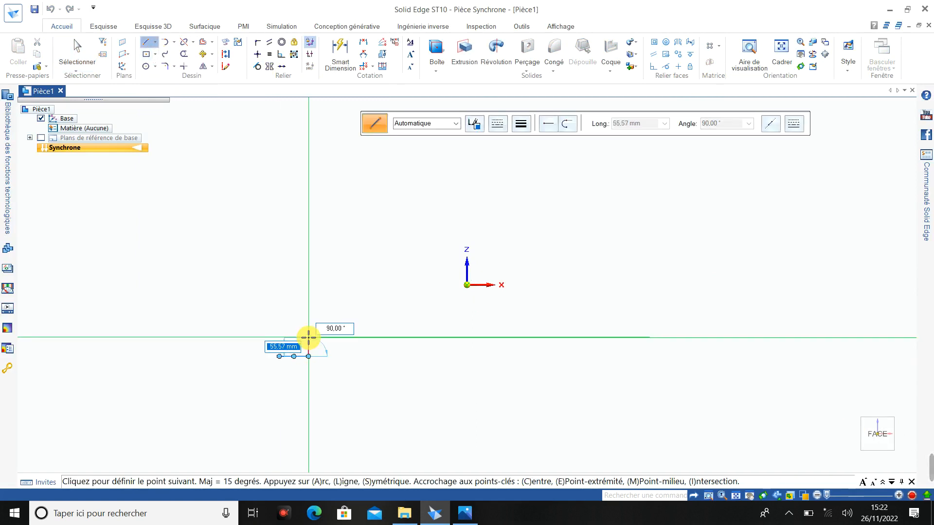
left_click(308, 337)
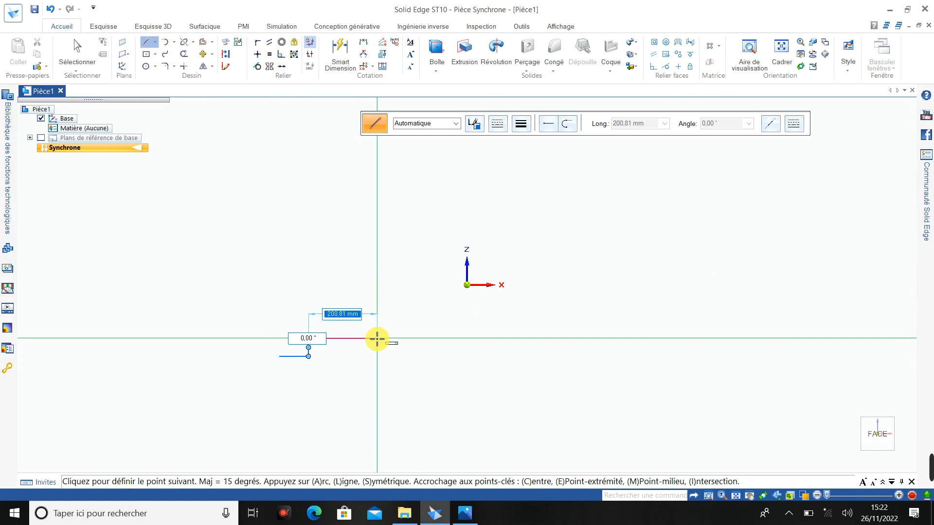
left_click(349, 338)
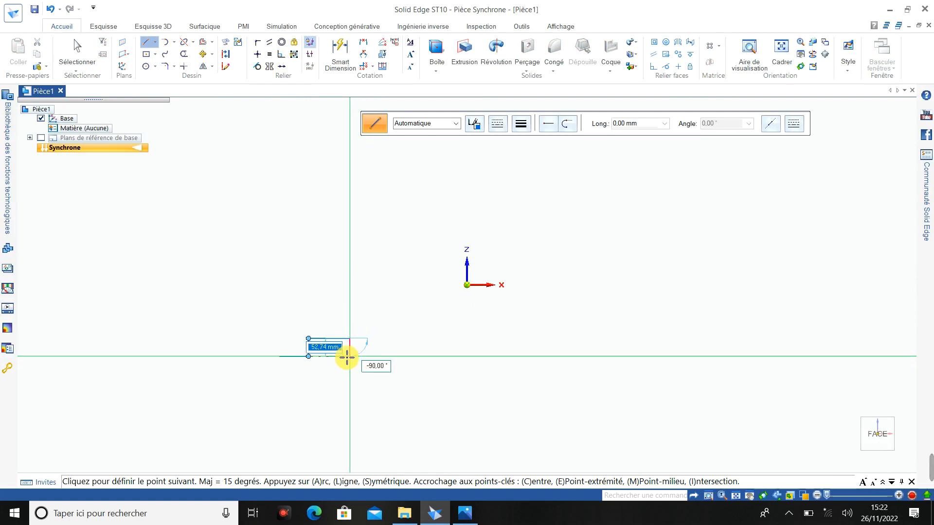
left_click(350, 356)
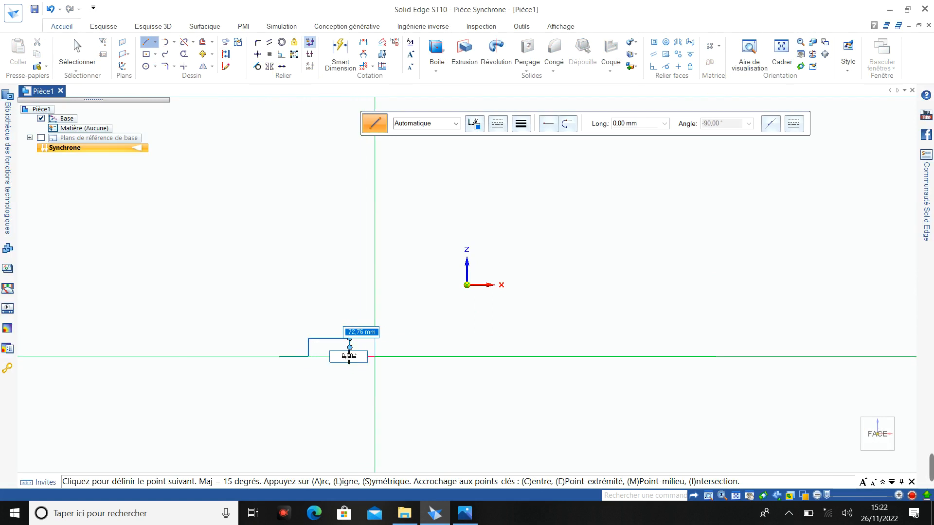
left_click(384, 356)
key("Escape")
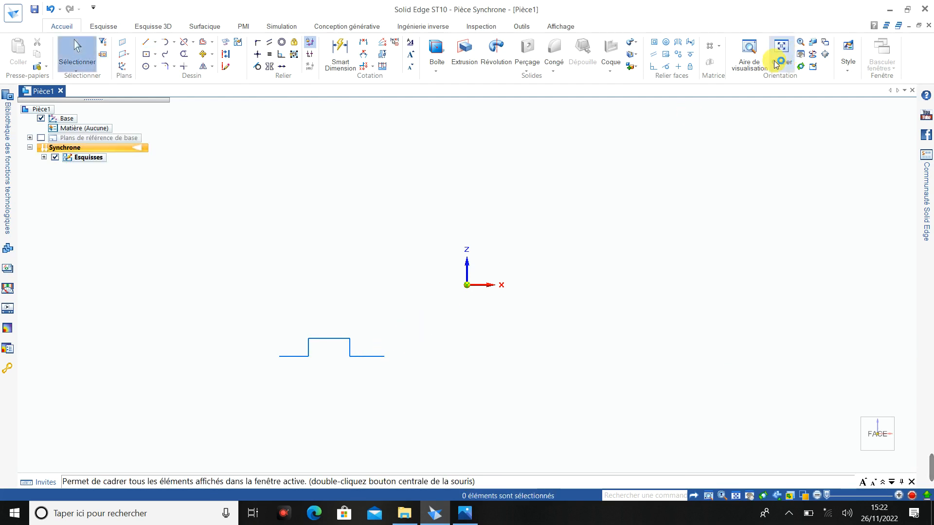
- Check the reference drawing and dimension the short horizontal line before the raised step to 12 mm
left_click(756, 55)
left_click_drag(196, 236, 568, 410)
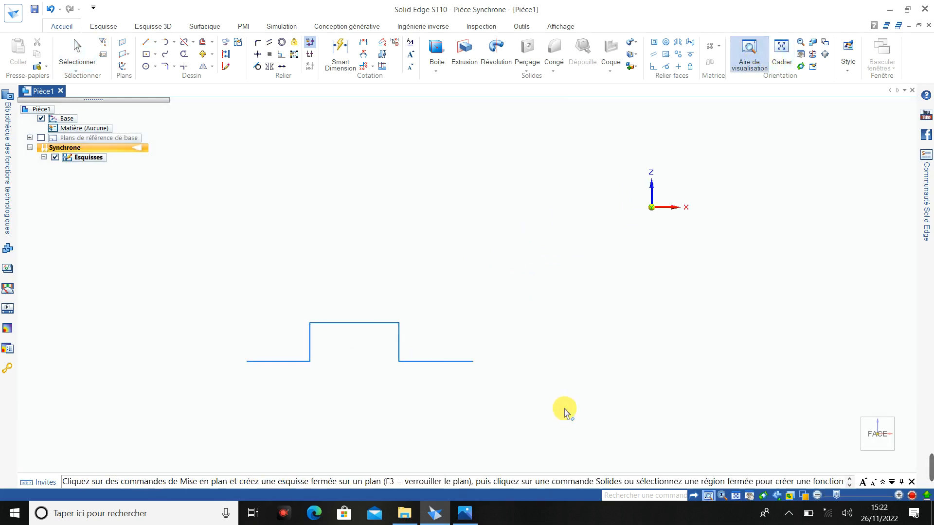
left_click(463, 515)
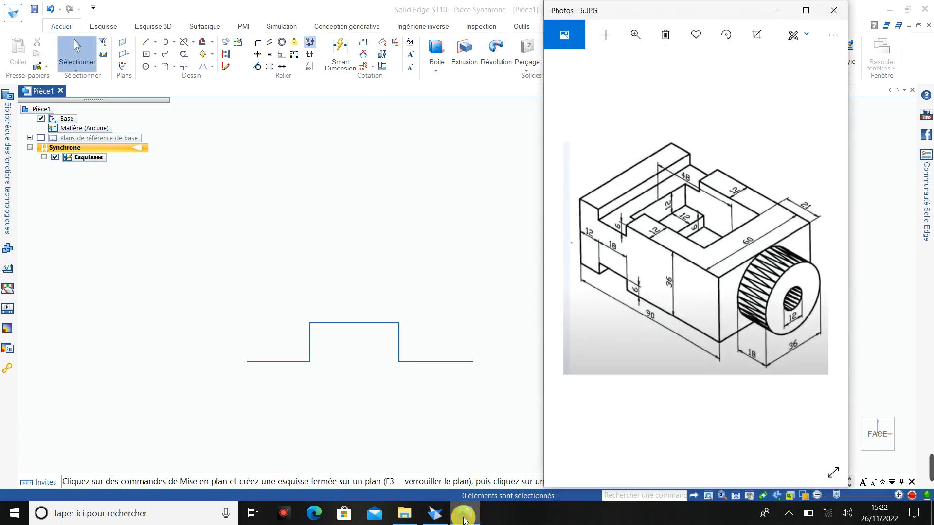
left_click(463, 516)
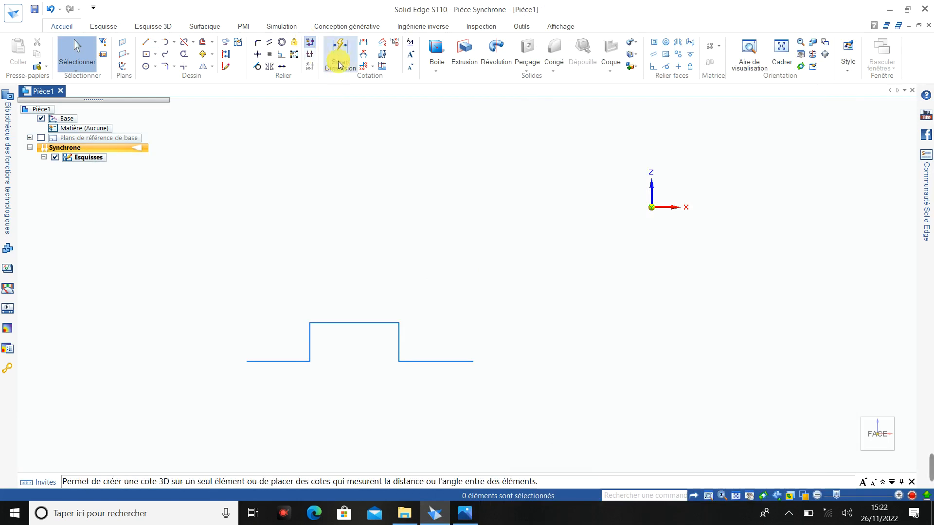
left_click(341, 53)
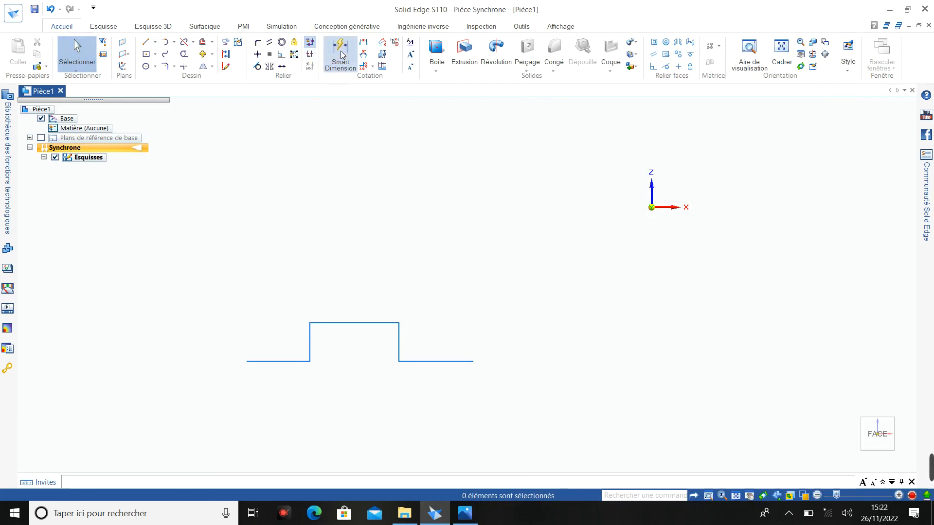
left_click(288, 362)
left_click(283, 382)
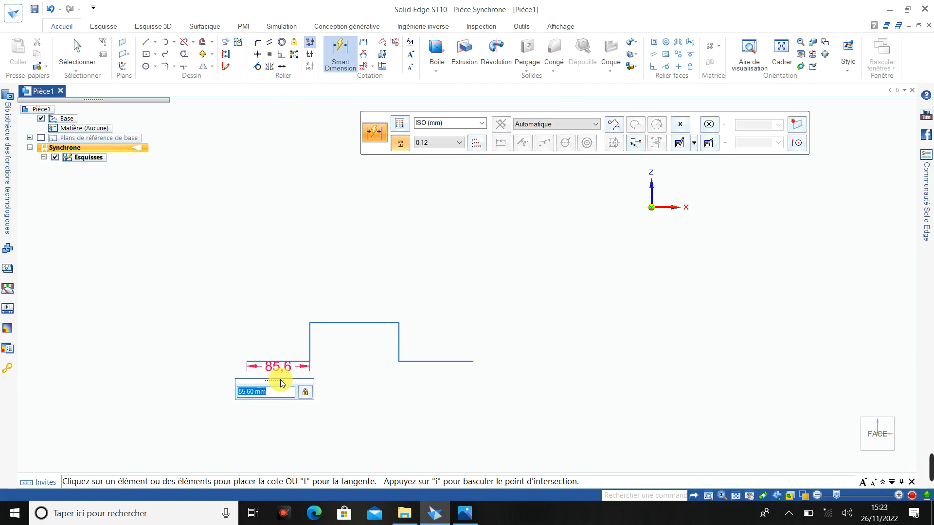
type("12")
key("Return")
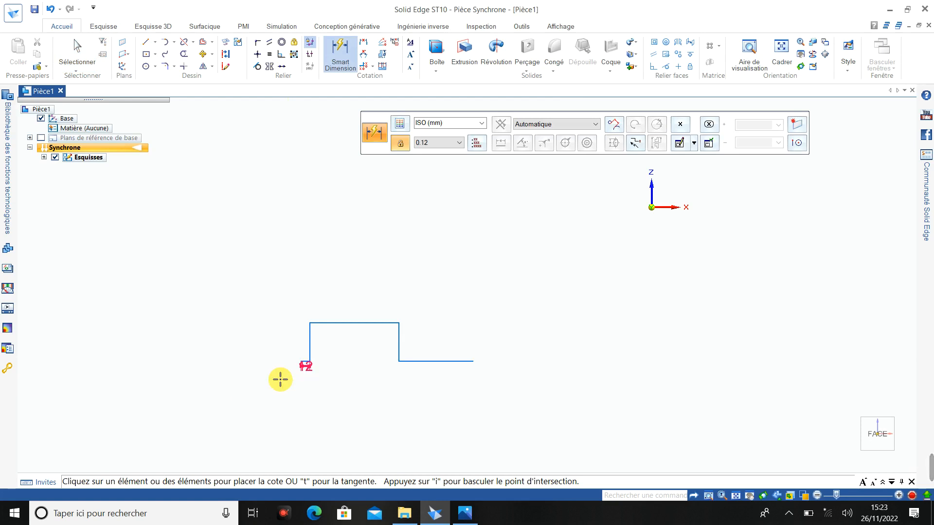
- Following the reference drawing, dimension the raised step to 18 mm wide and 6 mm high
left_click(465, 514)
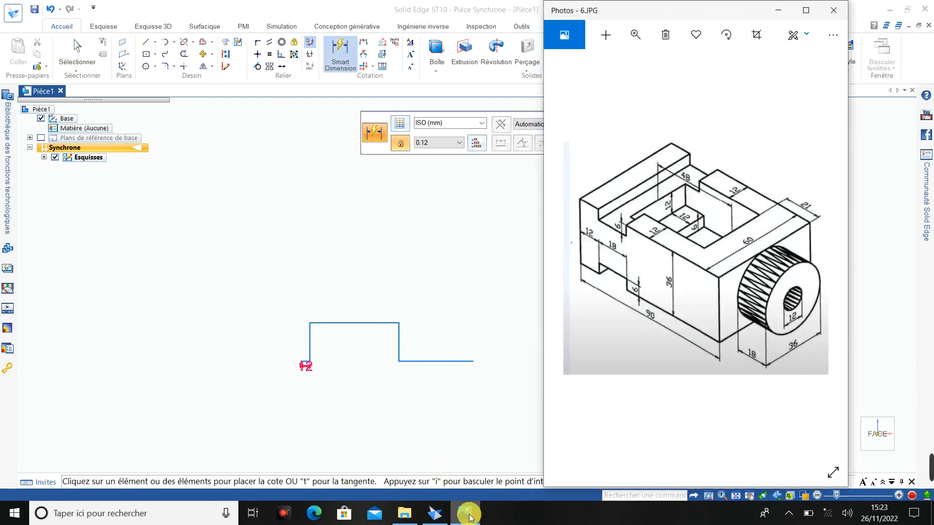
left_click(470, 516)
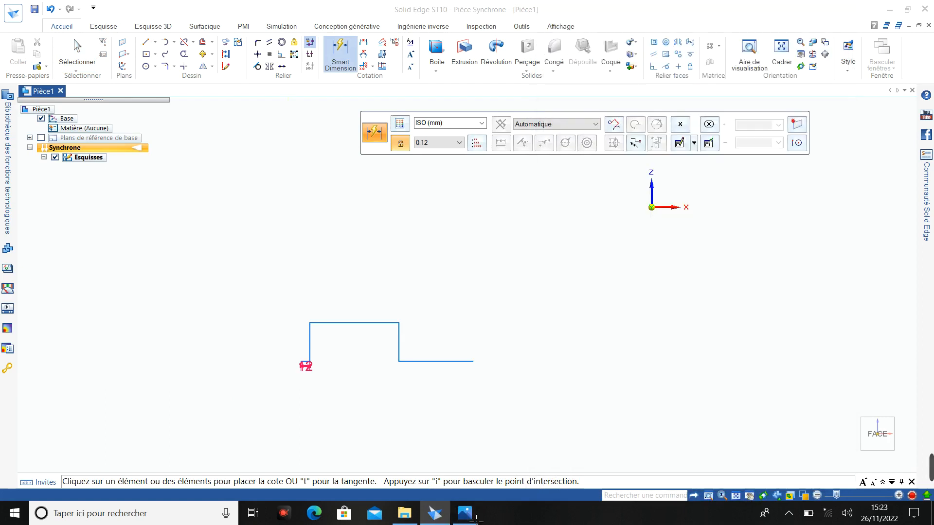
left_click(372, 323)
left_click(369, 312)
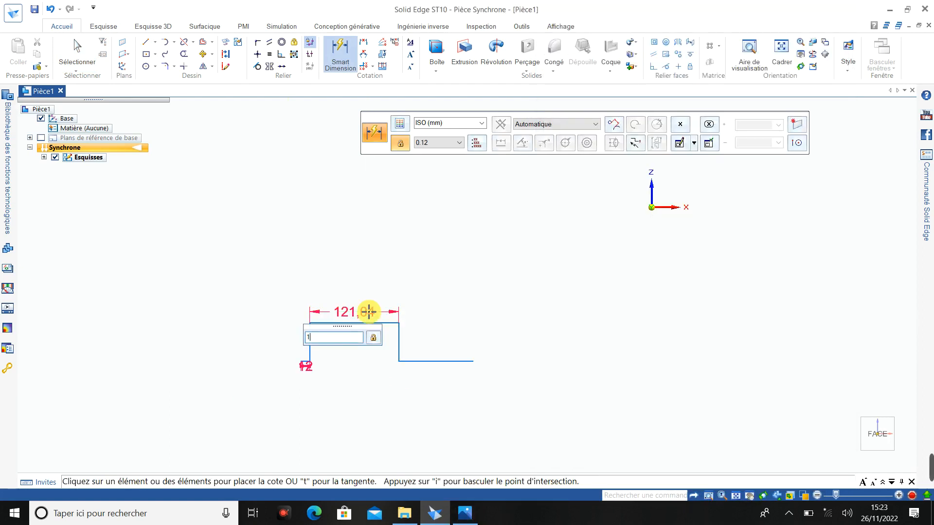
type("18")
key("Return")
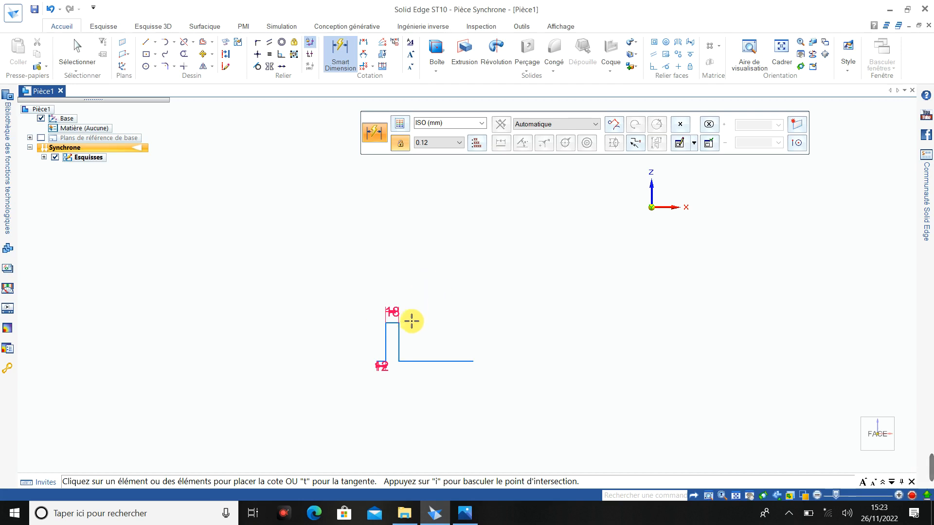
left_click(402, 335)
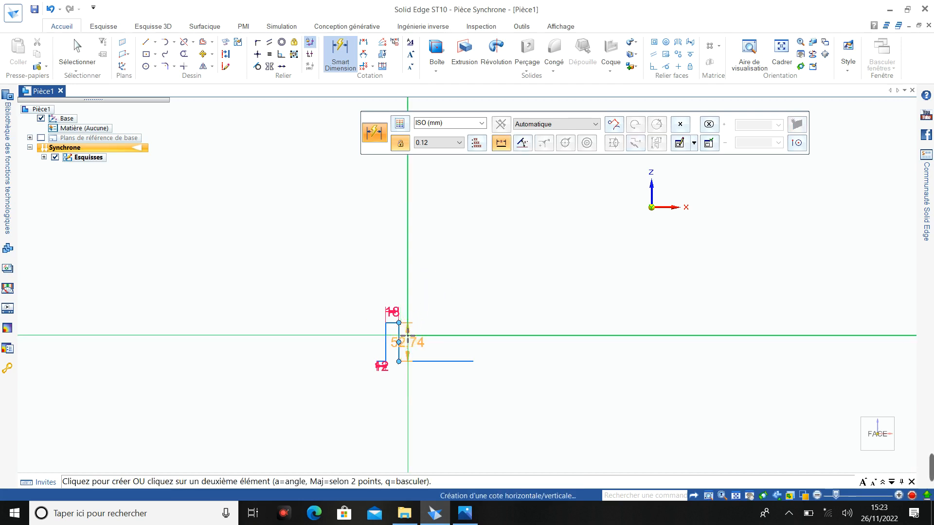
left_click(408, 336)
key("Return")
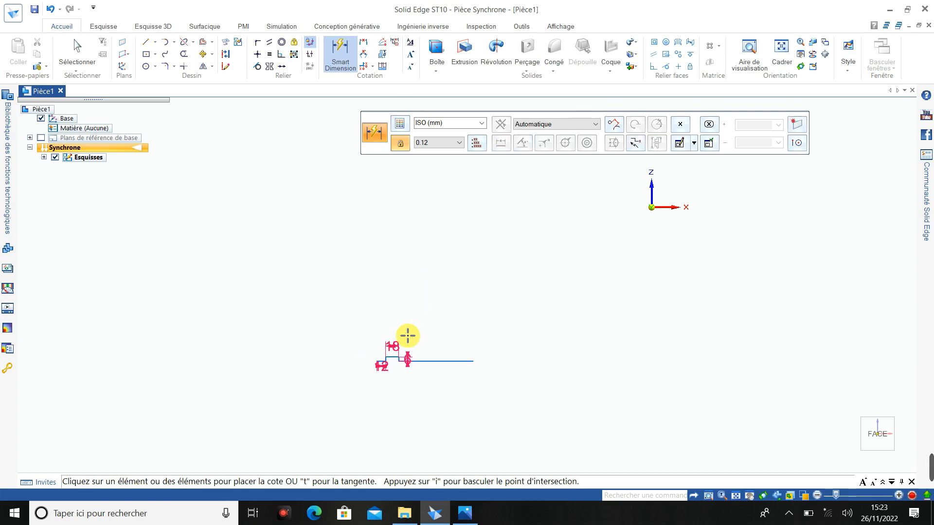
- Dimension the overall length of the bottom profile, from end to end, to 90 mm
scroll(422, 372, "up", 5)
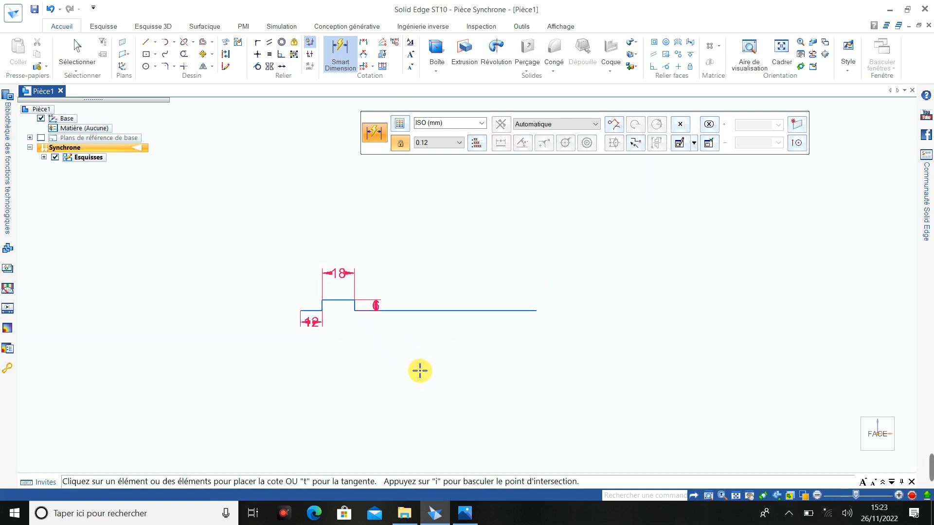
scroll(404, 321, "up", 4)
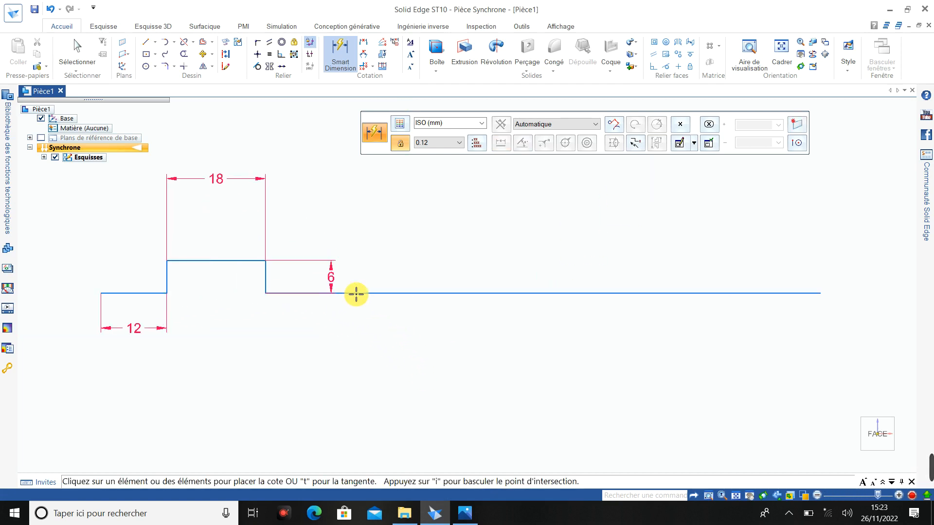
scroll(356, 294, "down", 1)
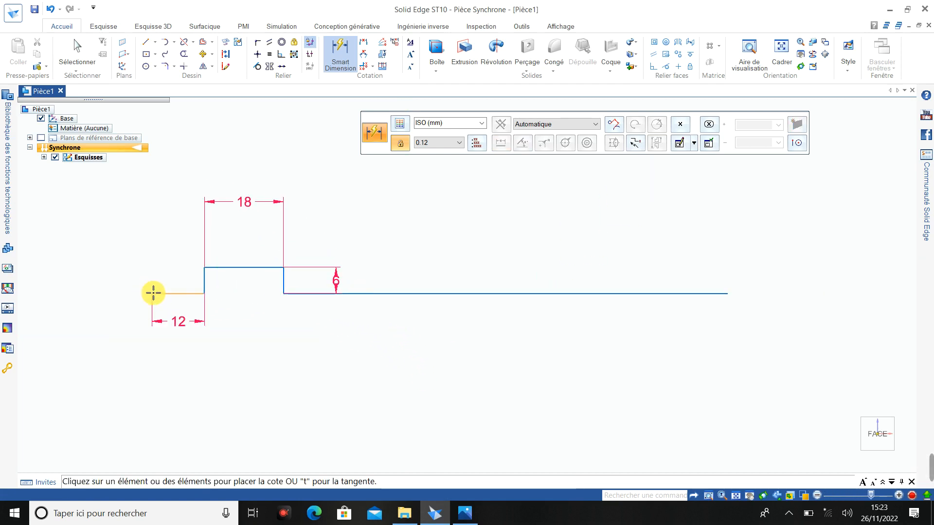
left_click(726, 294)
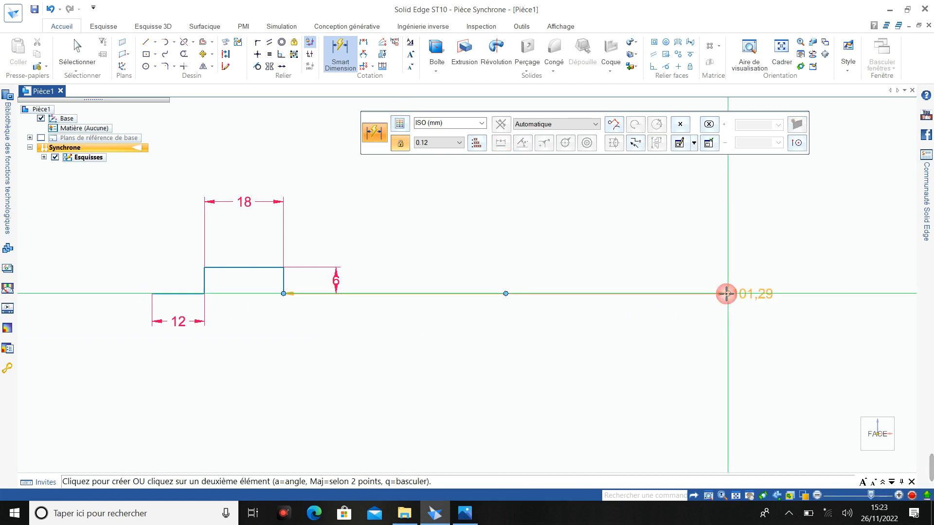
left_click(151, 293)
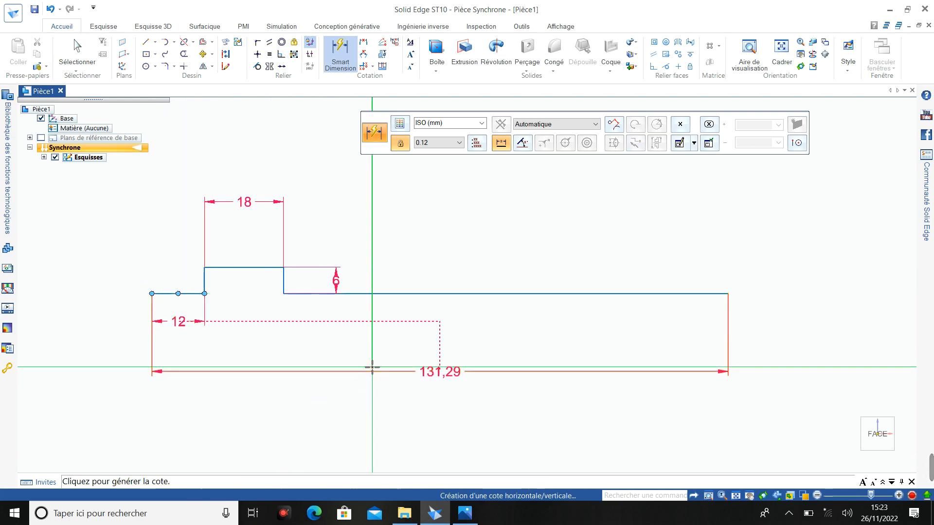
left_click(372, 368)
type("9")
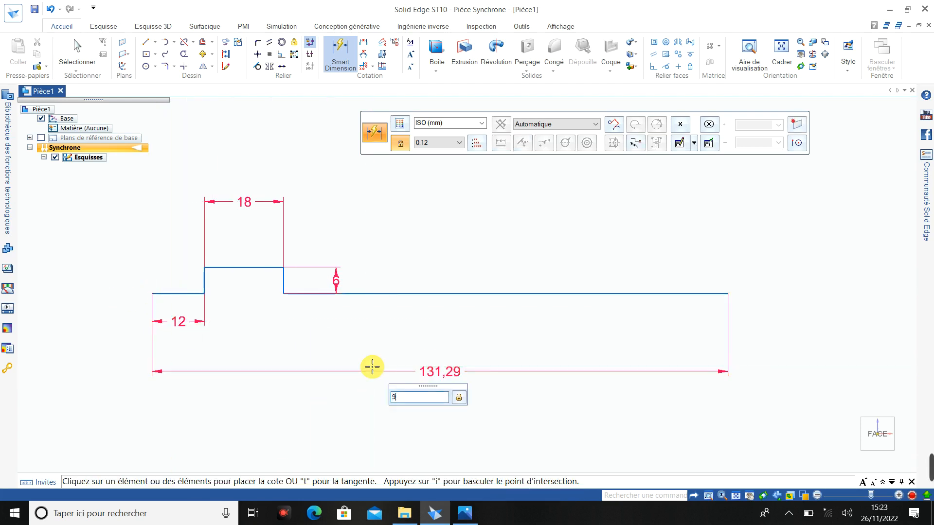
type("0")
key("Return")
- Sketch the upper profile above the bottom one: about 22 mm line, notch about 10 mm deep, about 45 mm line, and vertical edge closing the long end
scroll(340, 236, "down", 3)
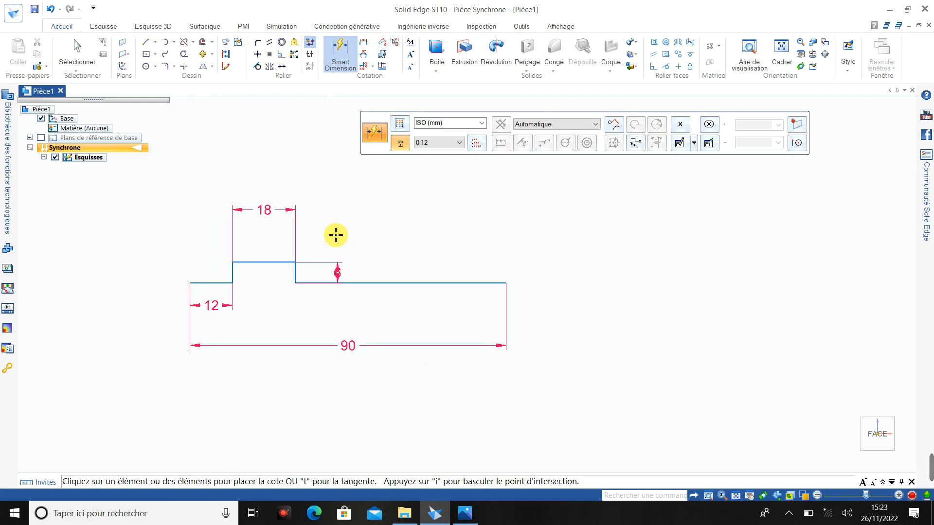
scroll(282, 180, "up", 3)
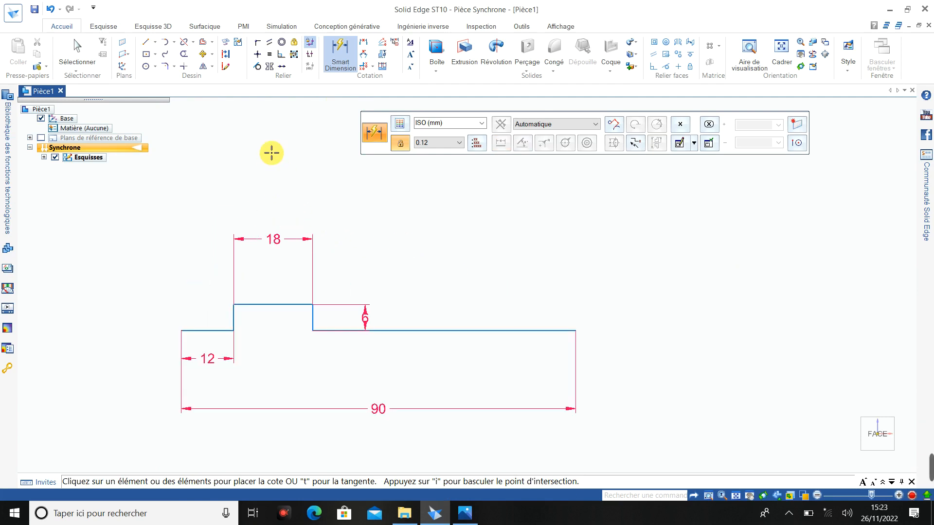
left_click(148, 44)
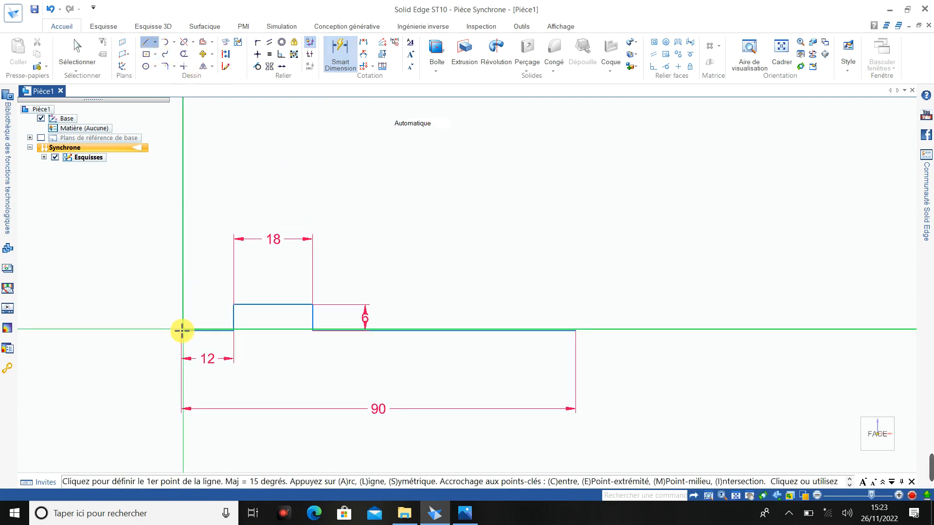
left_click(183, 167)
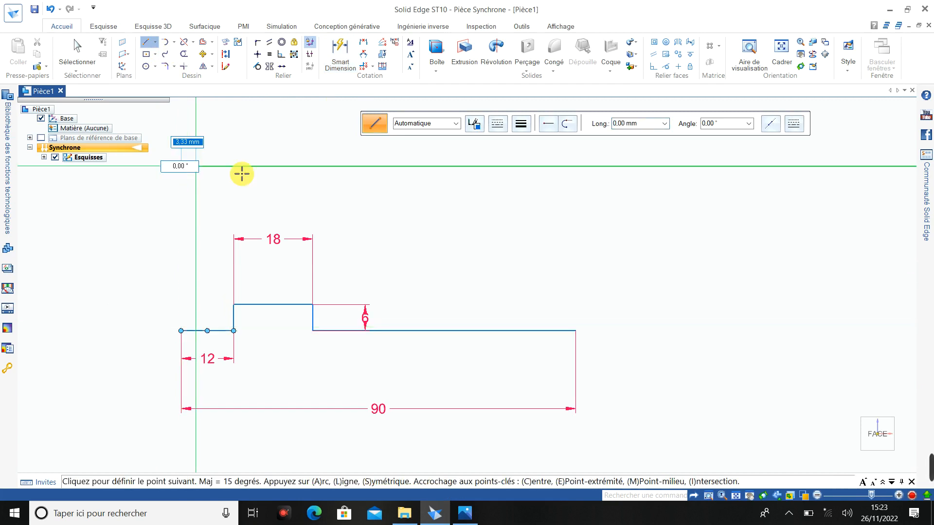
left_click(275, 166)
left_click(275, 211)
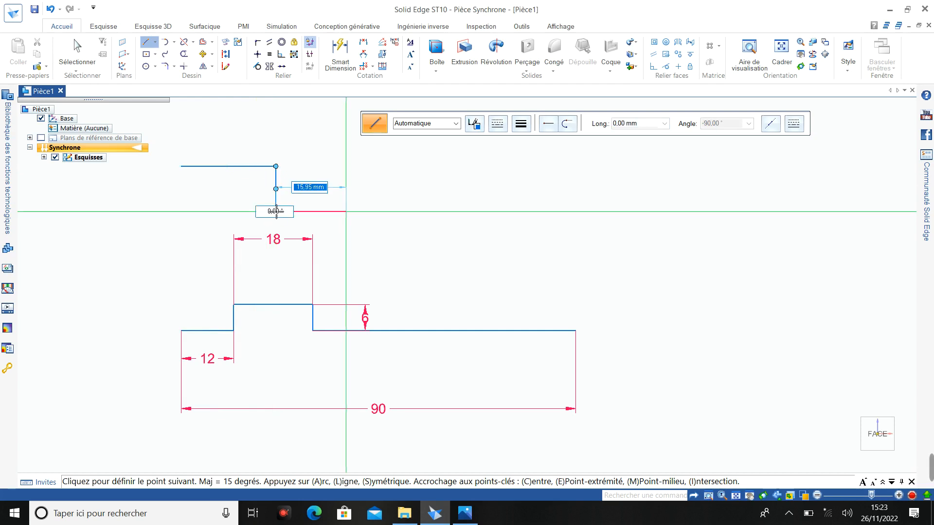
left_click(376, 211)
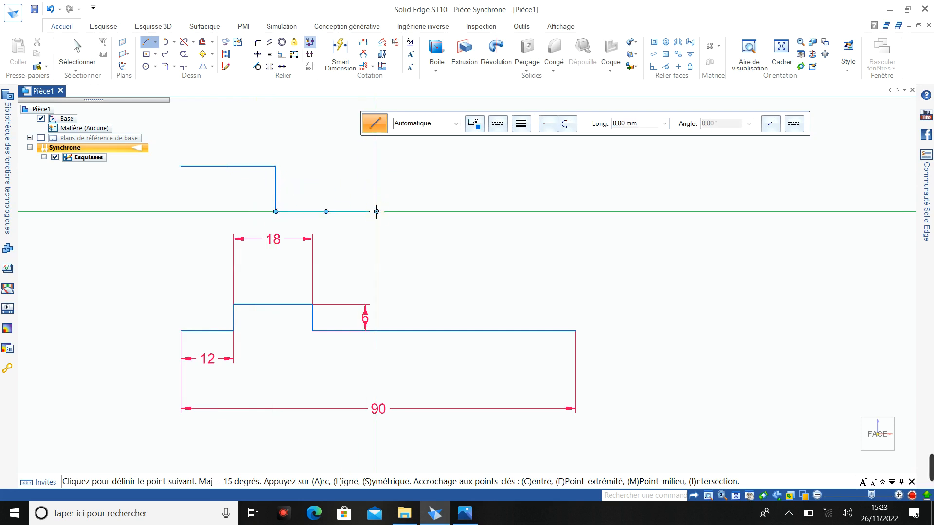
left_click(377, 167)
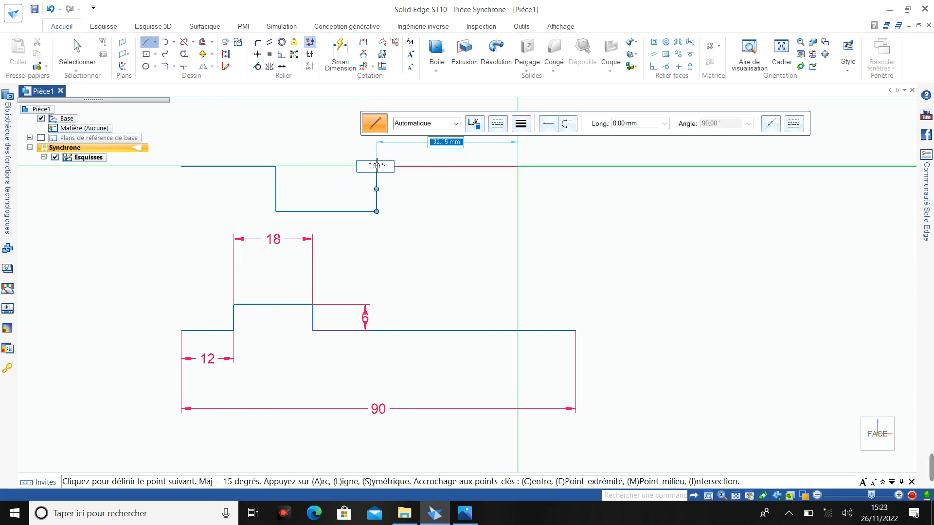
left_click(575, 166)
left_click(576, 331)
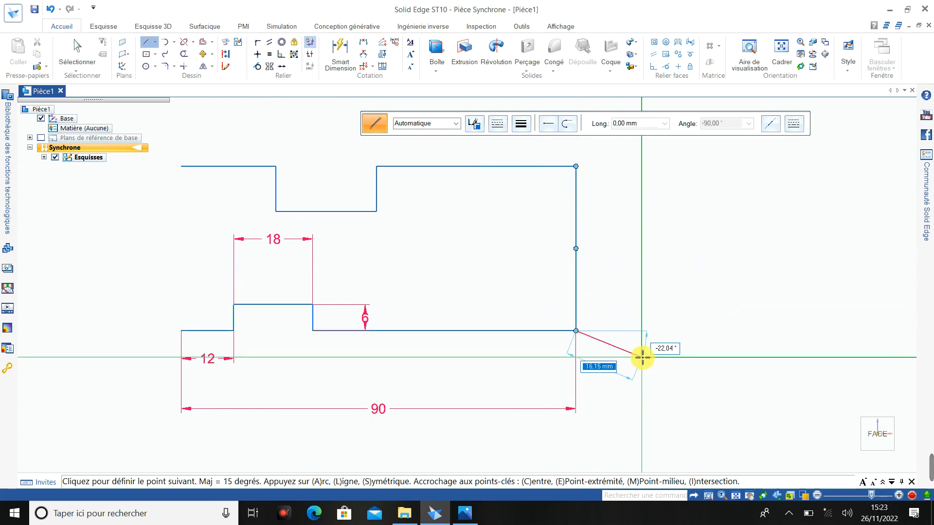
key("Escape")
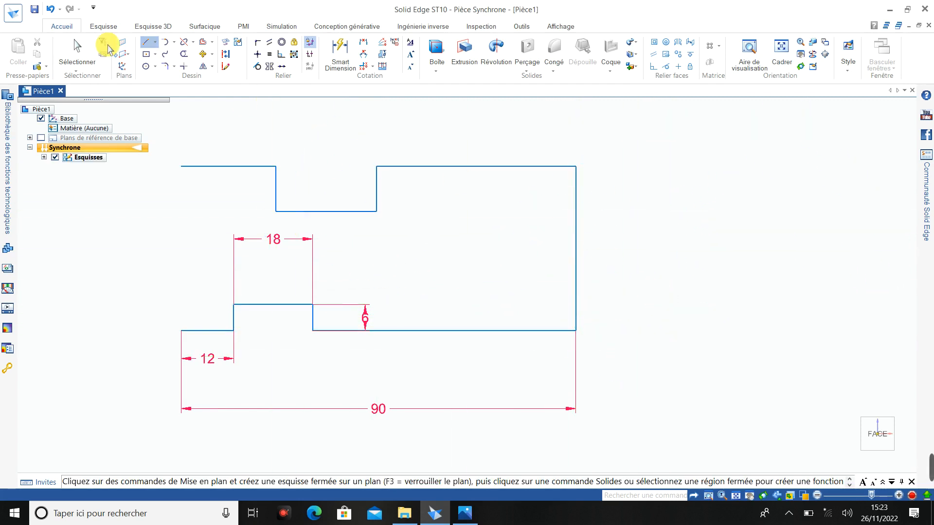
- Close the profile with a vertical line from the upper line's open end to the start of the short bottom line
left_click(145, 42)
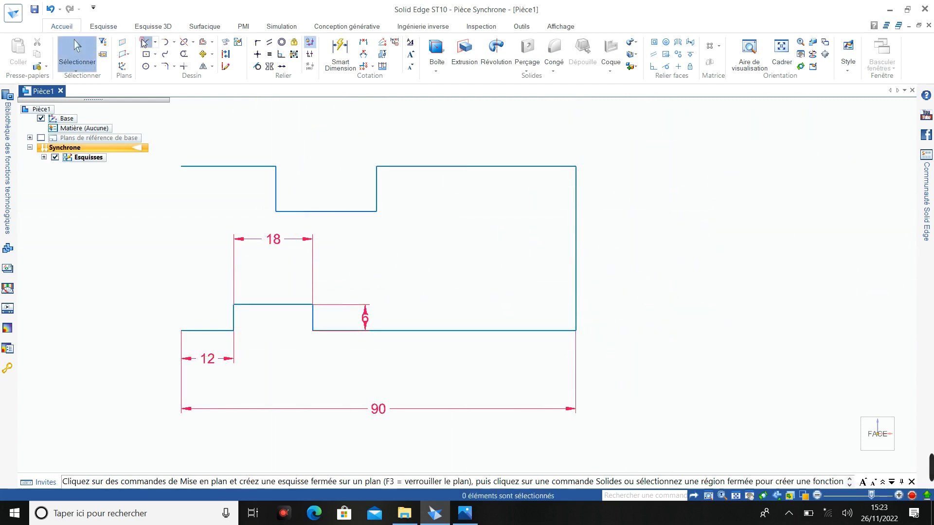
left_click(181, 166)
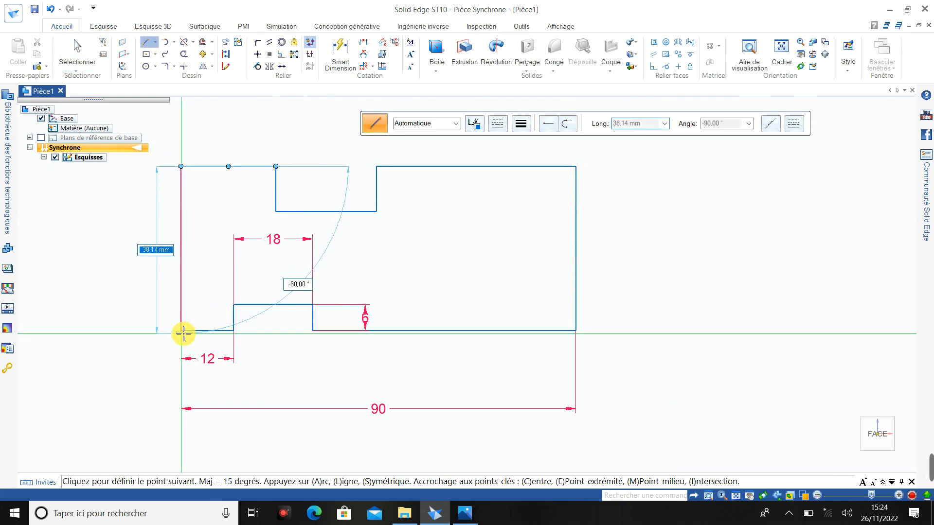
left_click(182, 332)
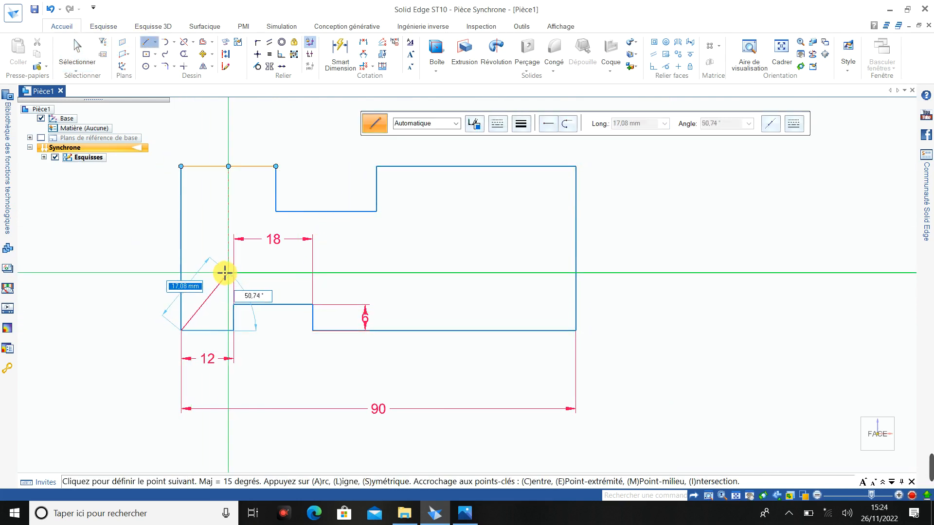
key("Escape")
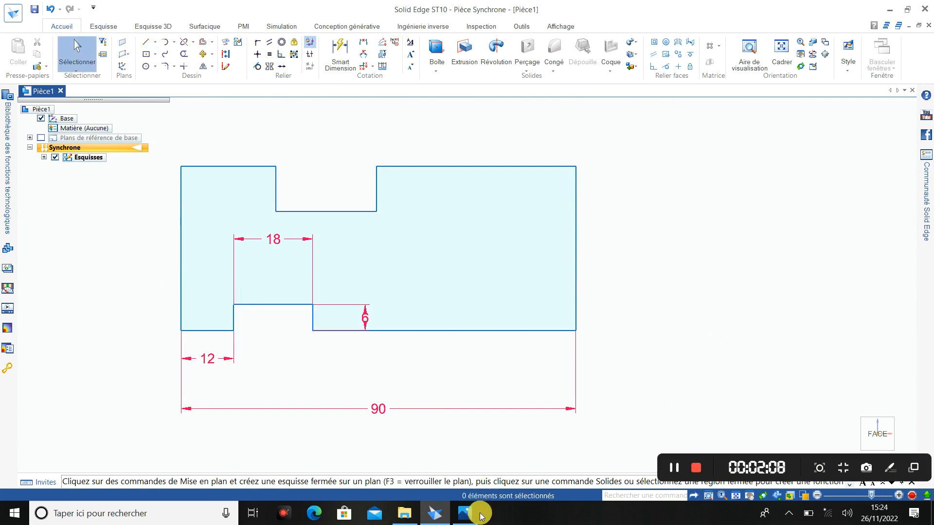
- Check the reference drawing and dimension the upper notch's depth to 6 mm
left_click(465, 515)
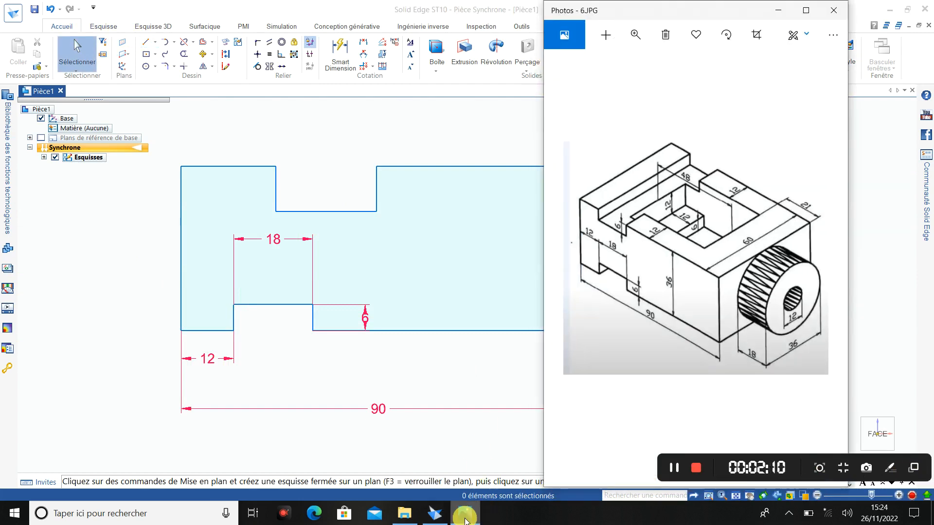
left_click(465, 518)
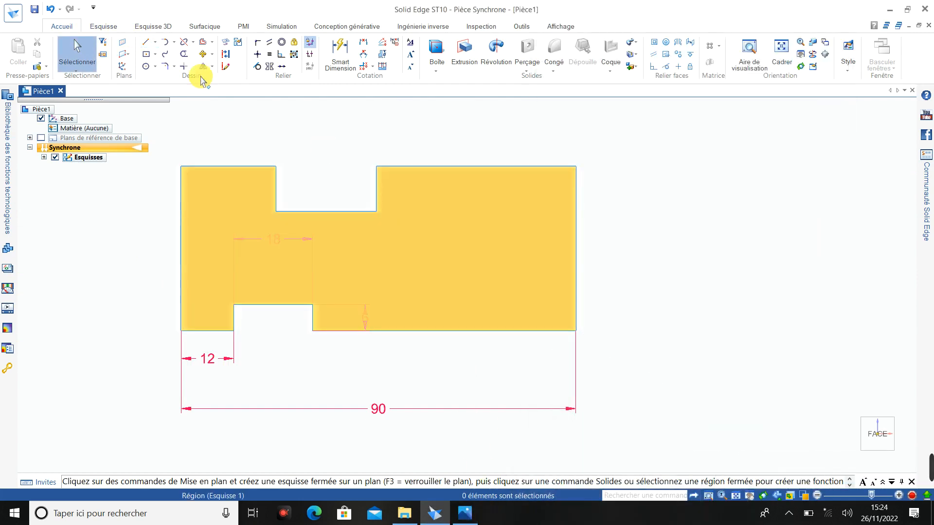
left_click(340, 53)
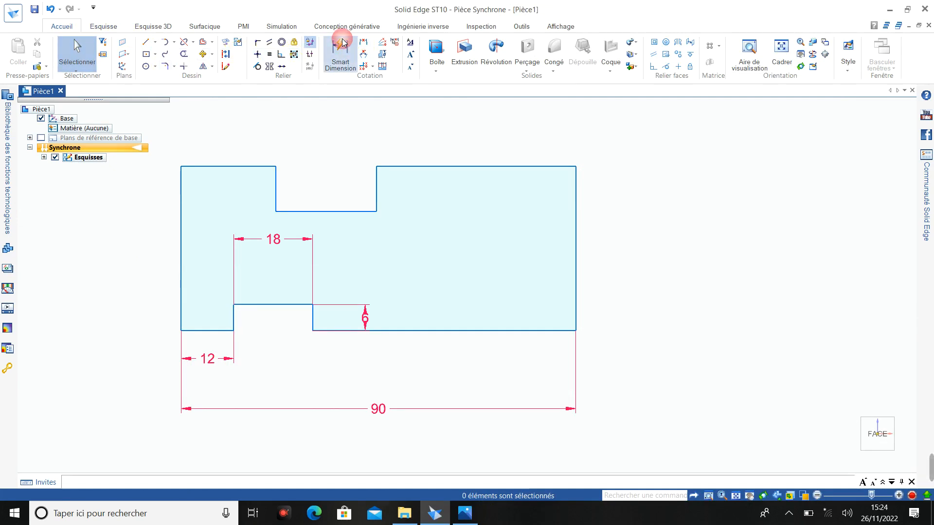
left_click(377, 186)
left_click(397, 182)
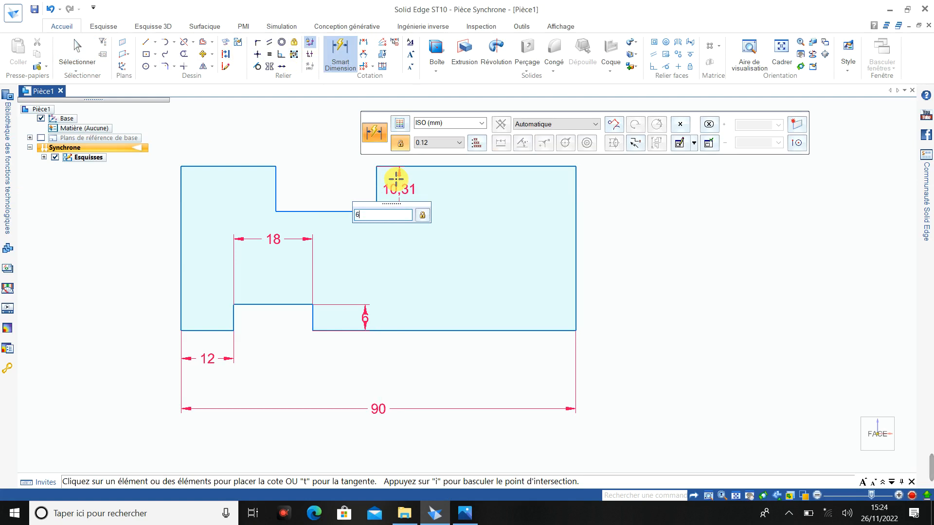
type("6")
key("Return")
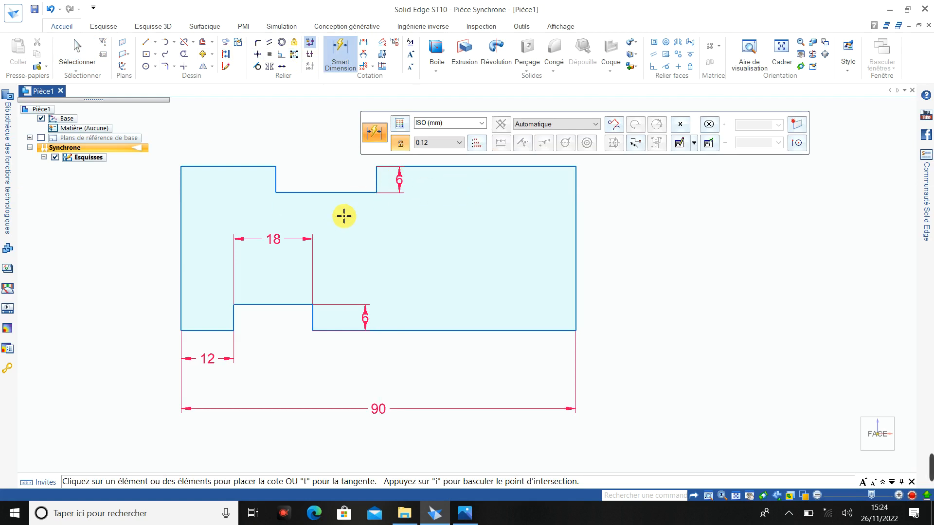
- Dimension the short upper line before the notch to 12 mm and the upper notch's width to 18 mm
left_click(241, 167)
left_click(229, 145)
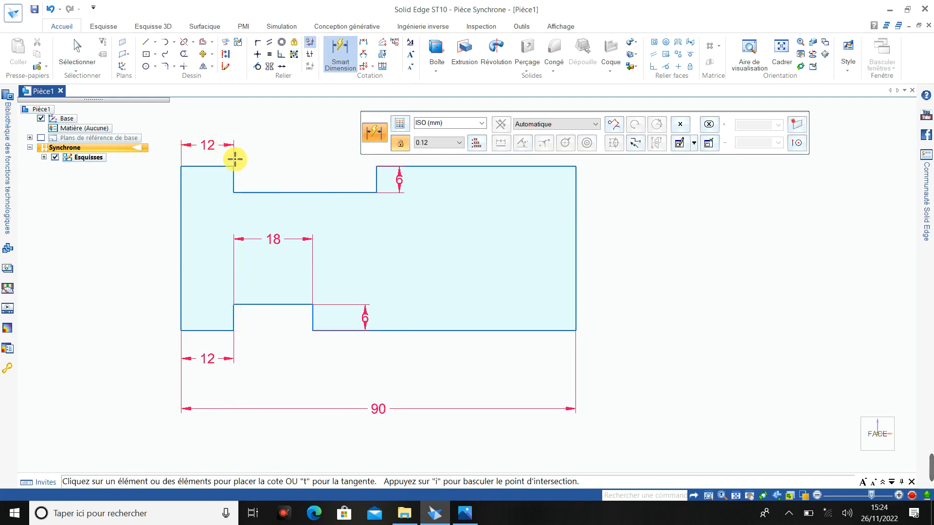
left_click(270, 192)
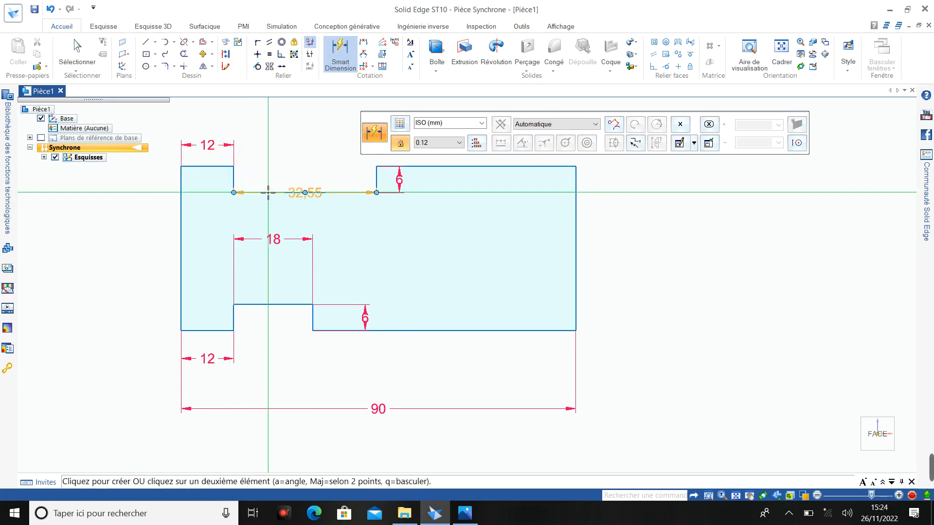
left_click(270, 211)
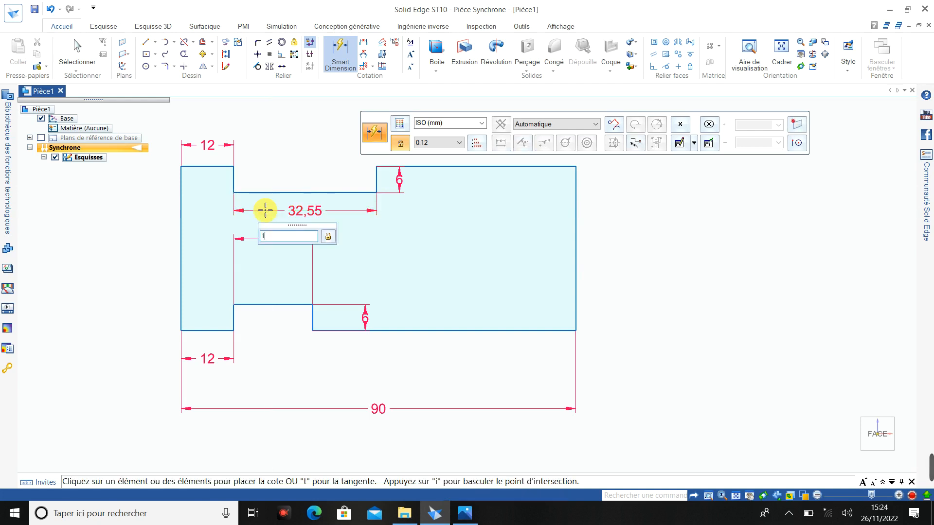
key("Return")
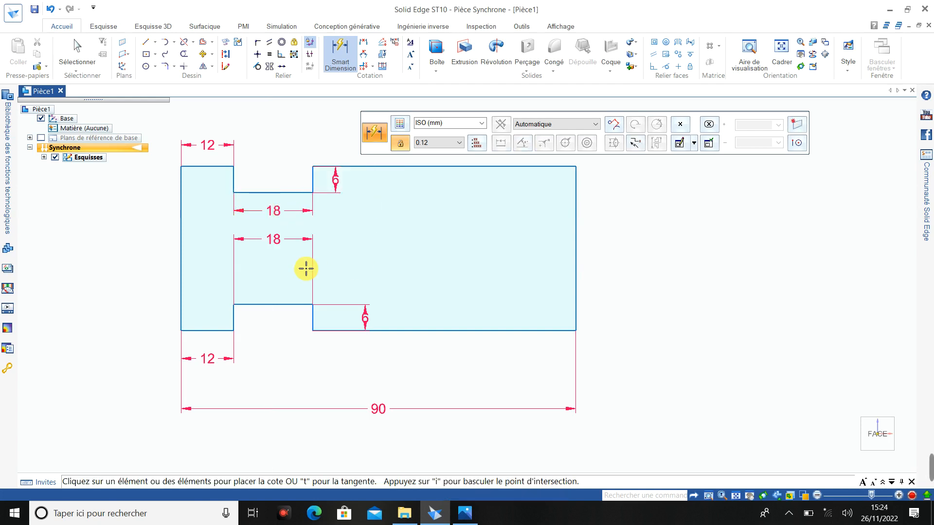
- Dimension the height between the short upper and short lower horizontal lines to 36 mm
left_click(211, 166)
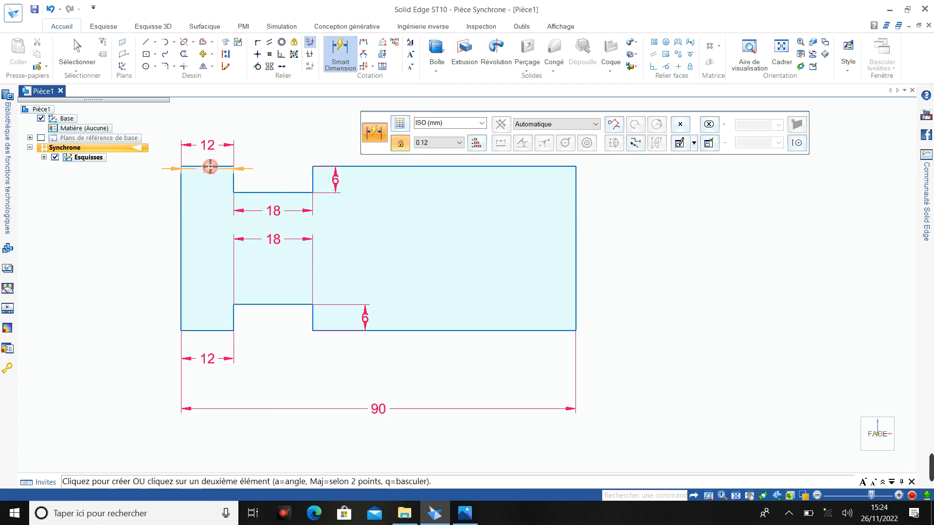
left_click(210, 331)
left_click(135, 267)
left_click(133, 268)
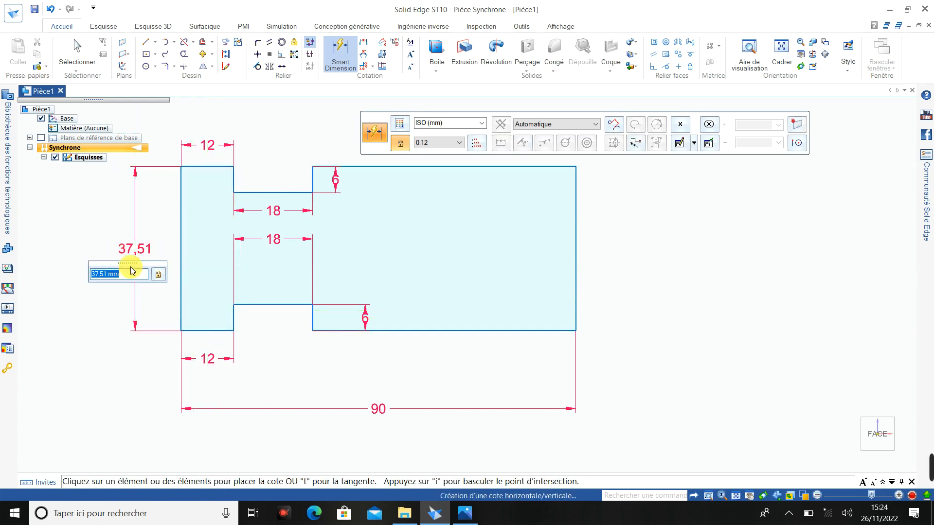
type("36")
key("Return")
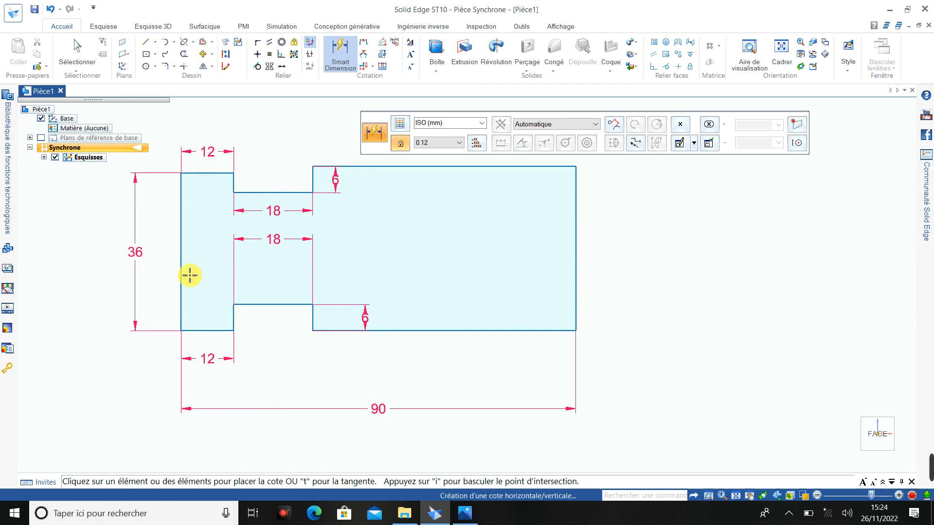
- Check the block's width in the reference drawing and extrude the closed profile region 60 mm toward the front
scroll(189, 275, "down", 2)
middle_click_drag(188, 271, 152, 288)
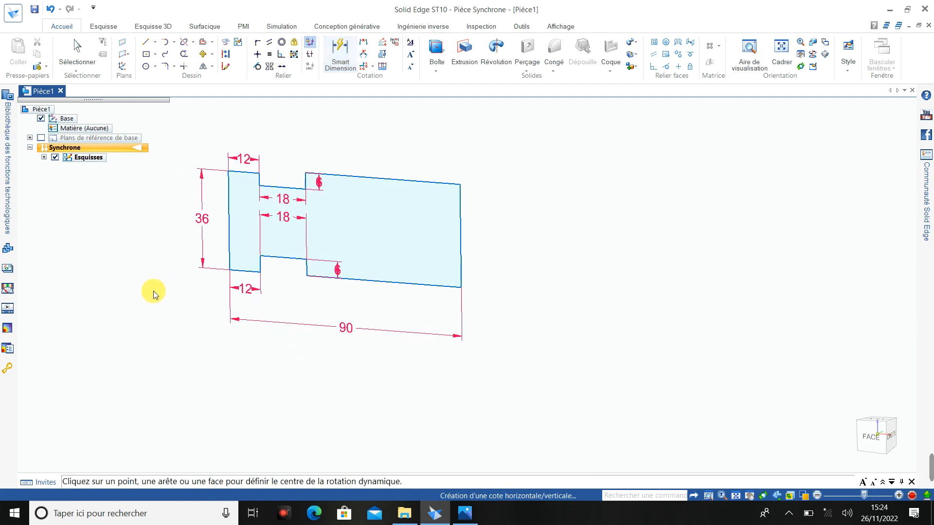
left_click(468, 65)
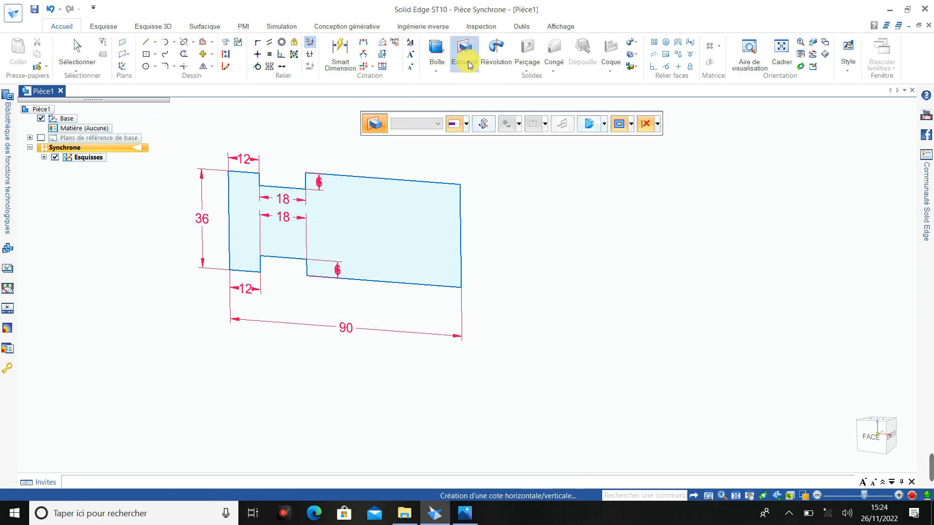
left_click(465, 513)
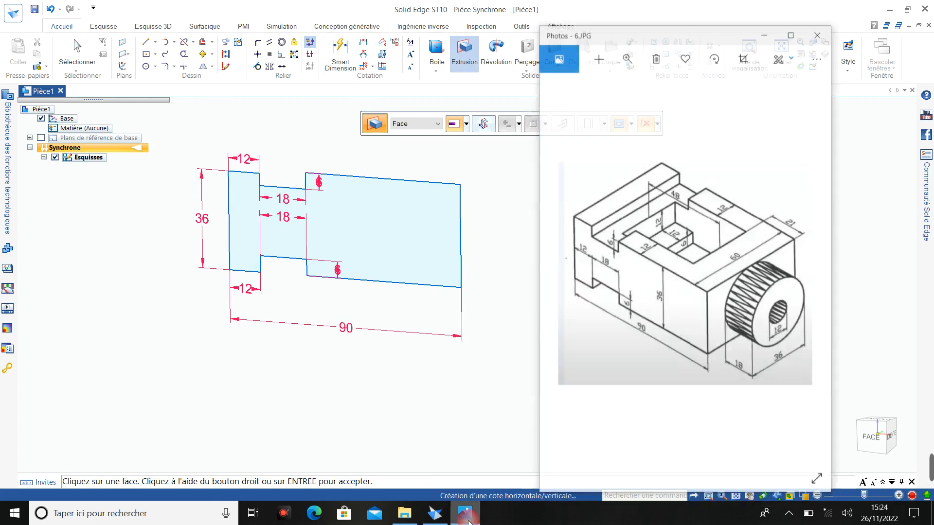
left_click(467, 516)
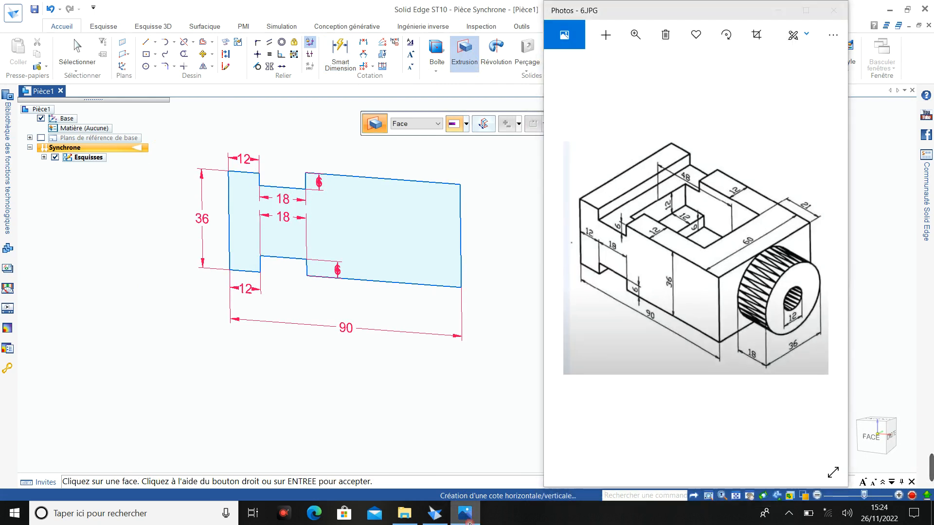
left_click(71, 49)
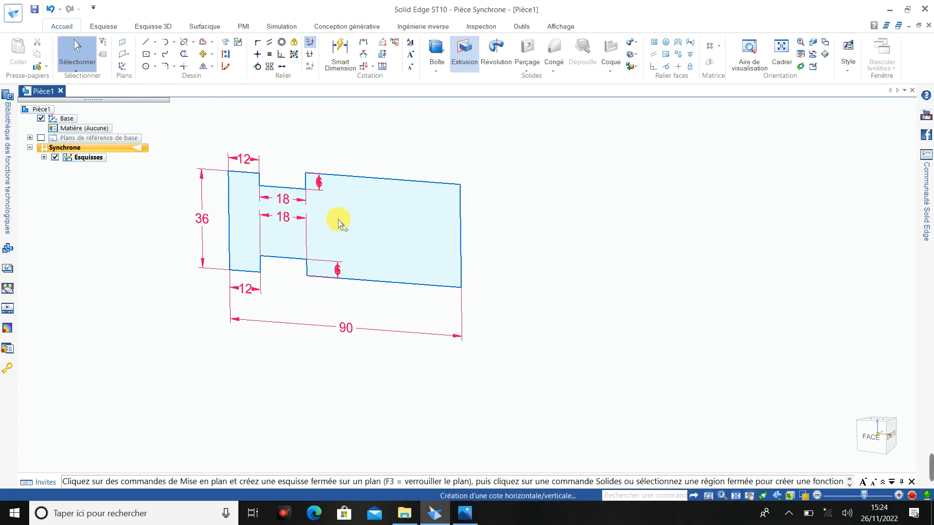
left_click(367, 216)
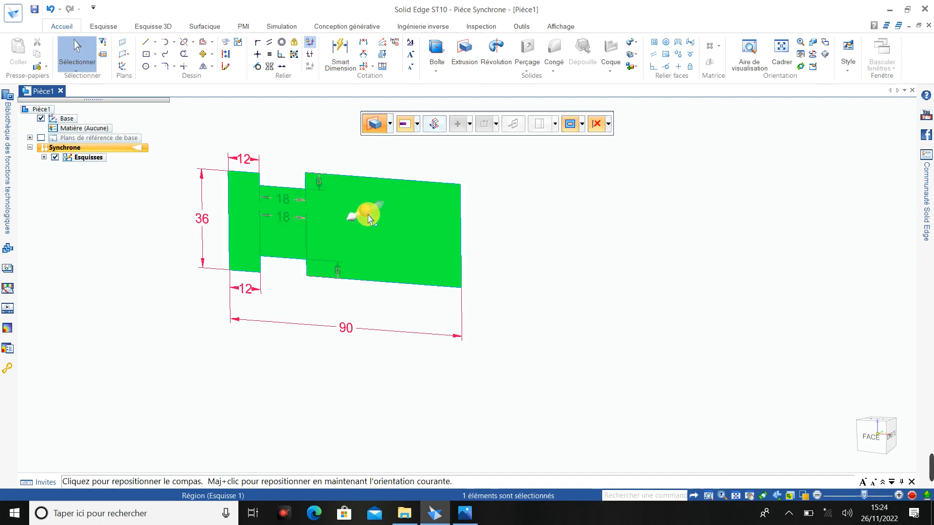
left_click(351, 220)
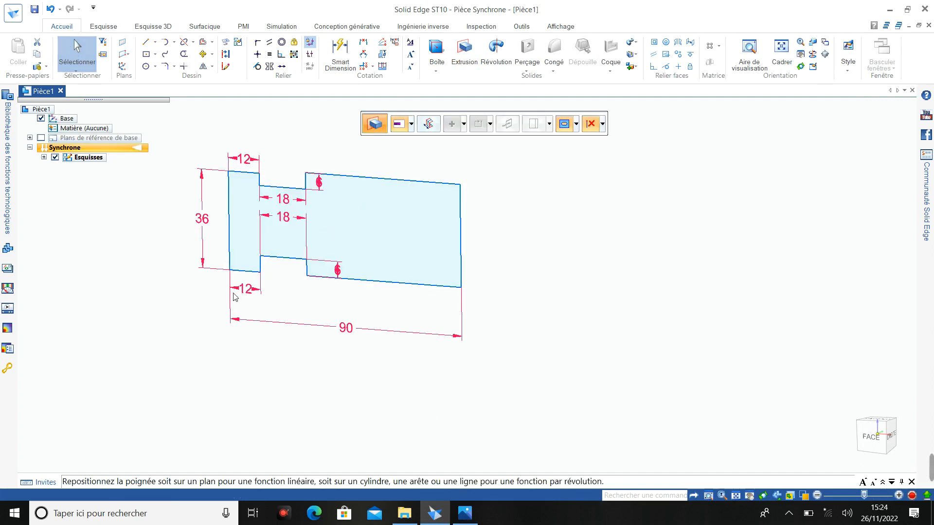
left_click(187, 332)
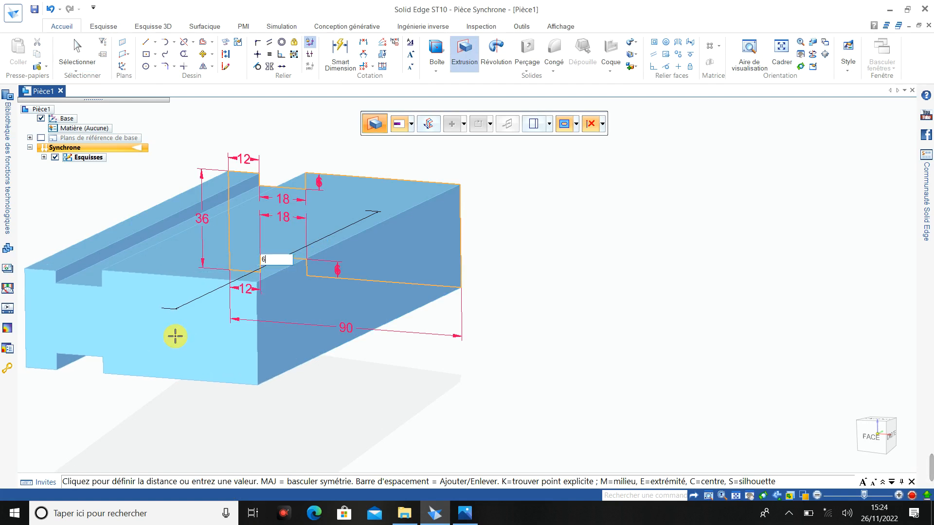
type("60")
key("Return")
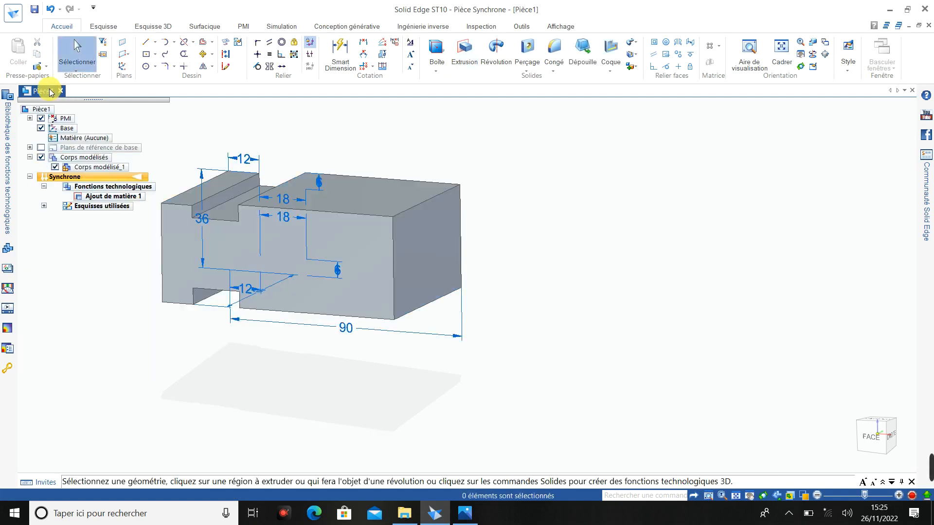
scroll(271, 203, "down", 2)
scroll(200, 182, "up", 3)
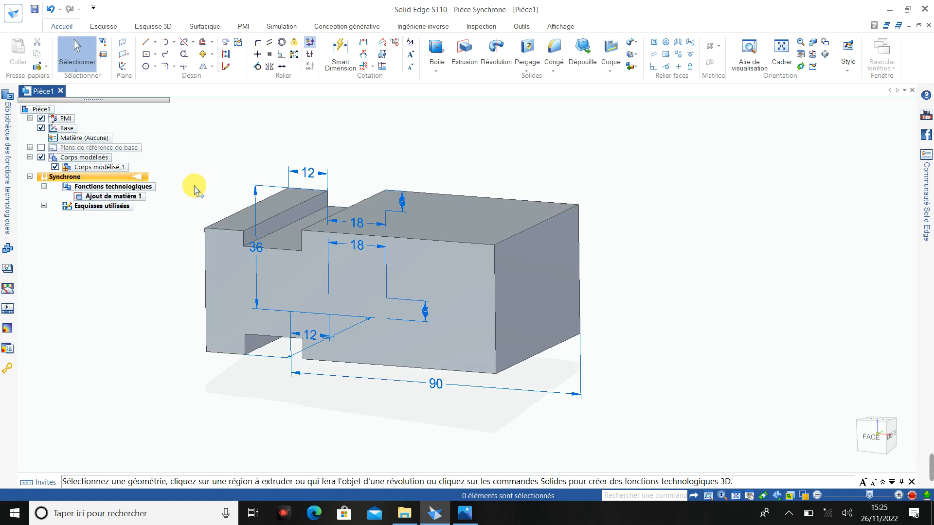
- Hide the PMI dimensions on the extruded block and check the reference drawing for the cylindrical boss
middle_click_drag(196, 187, 170, 193)
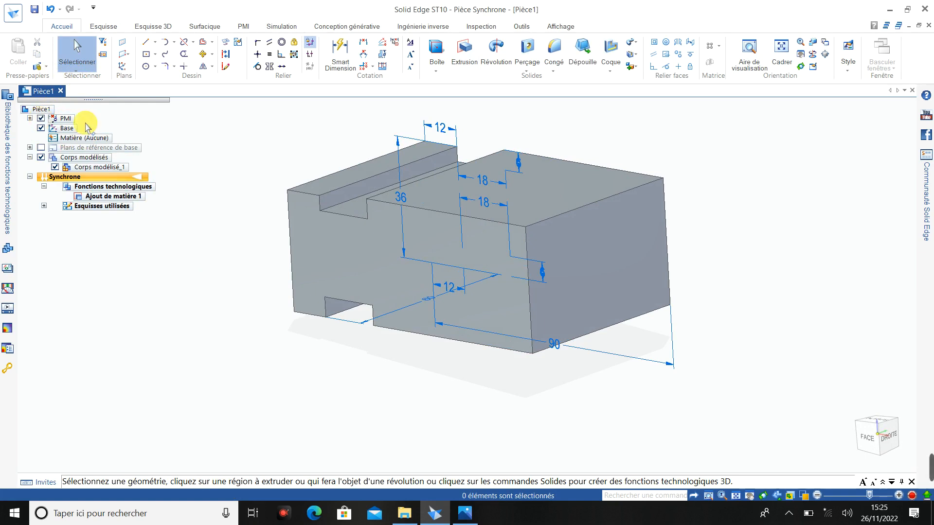
left_click(40, 119)
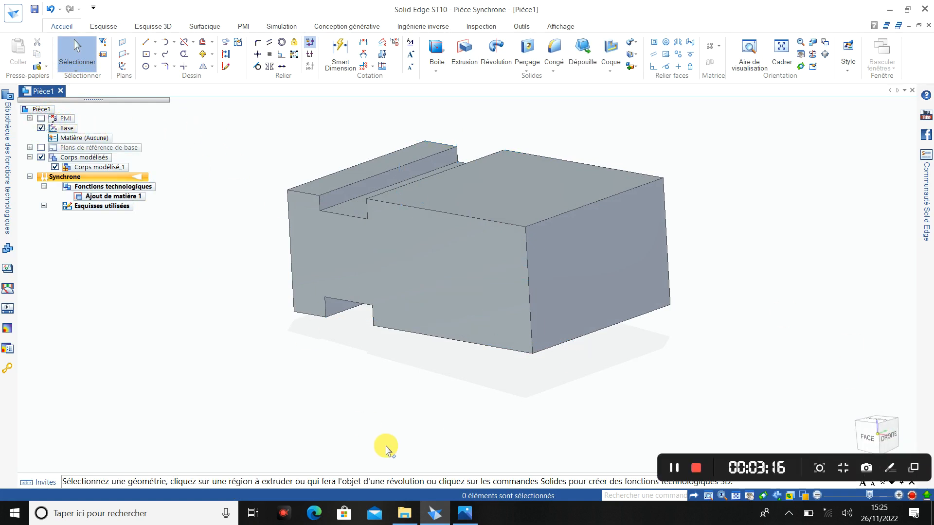
left_click(465, 513)
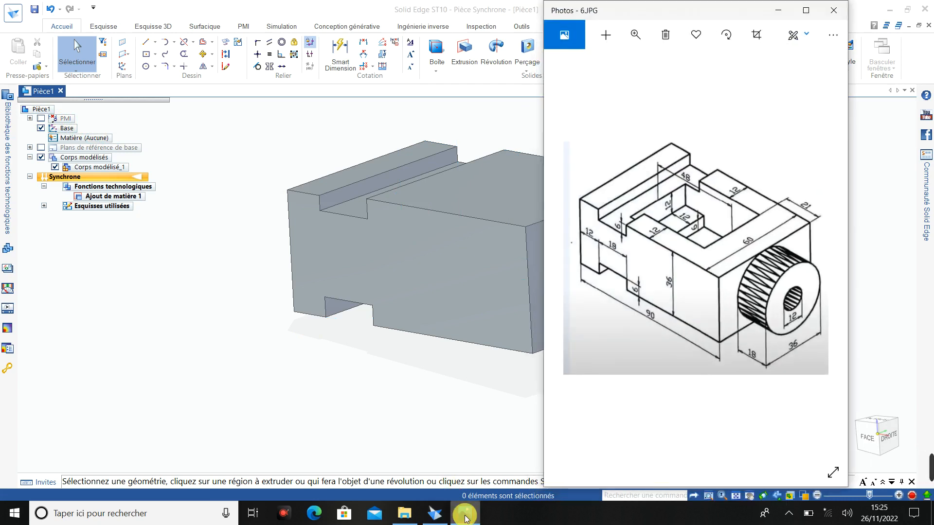
left_click(465, 514)
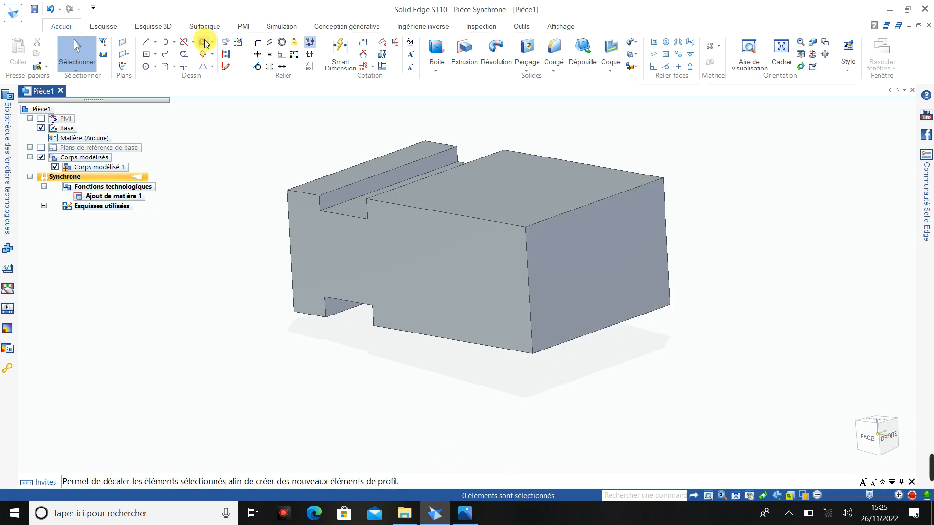
- Sketch a centre-point circle about 11.74 mm in diameter on the block's right end face, locking the sketch plane to that face
left_click(893, 446)
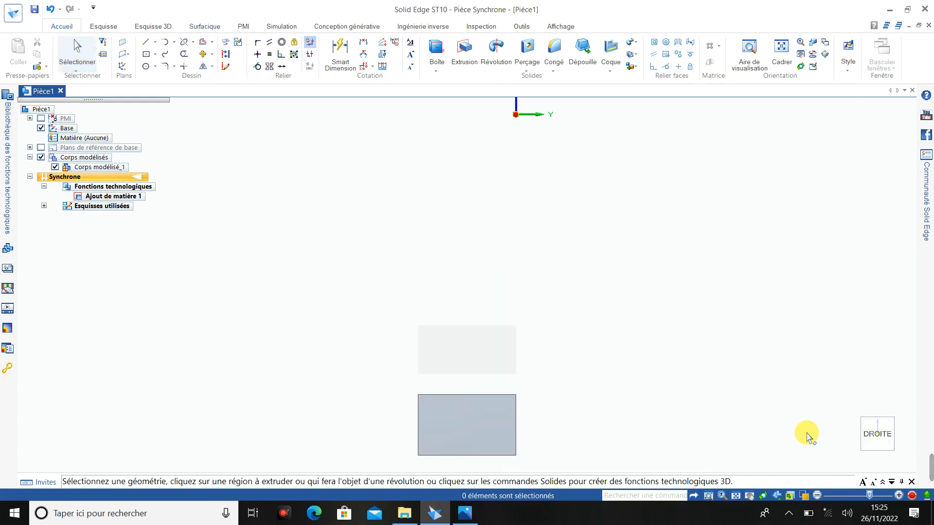
scroll(474, 464, "up", 3)
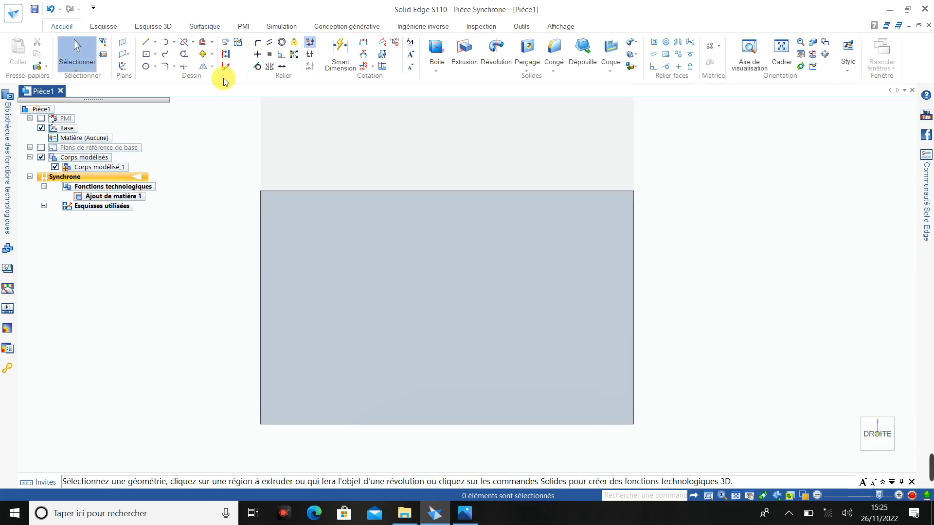
left_click(155, 66)
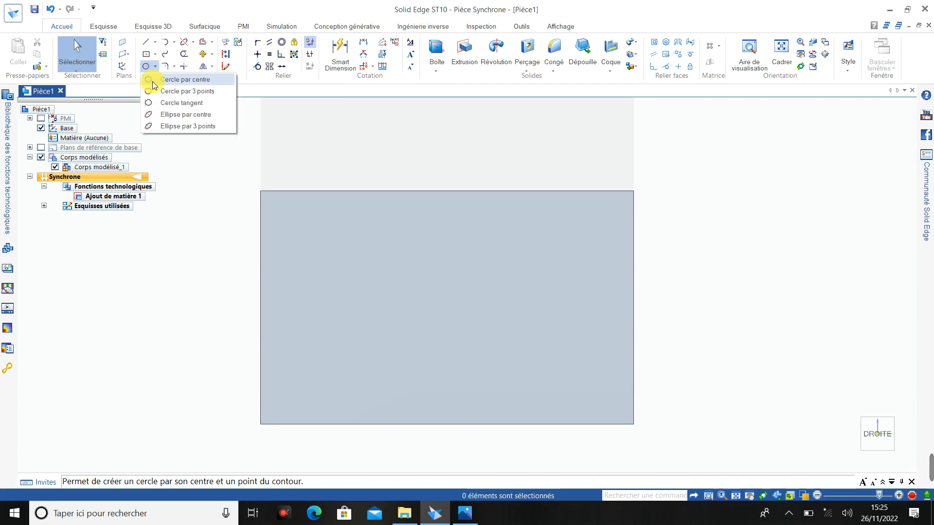
left_click(151, 80)
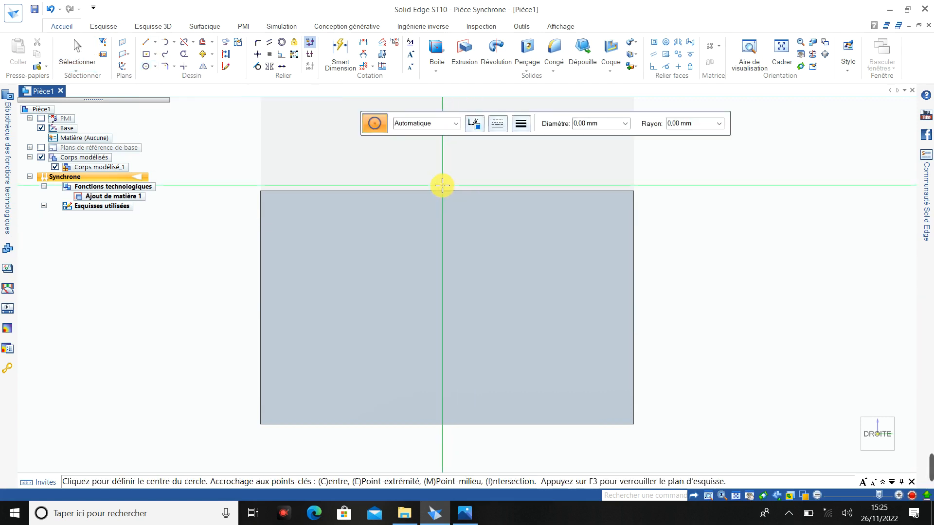
key("F3")
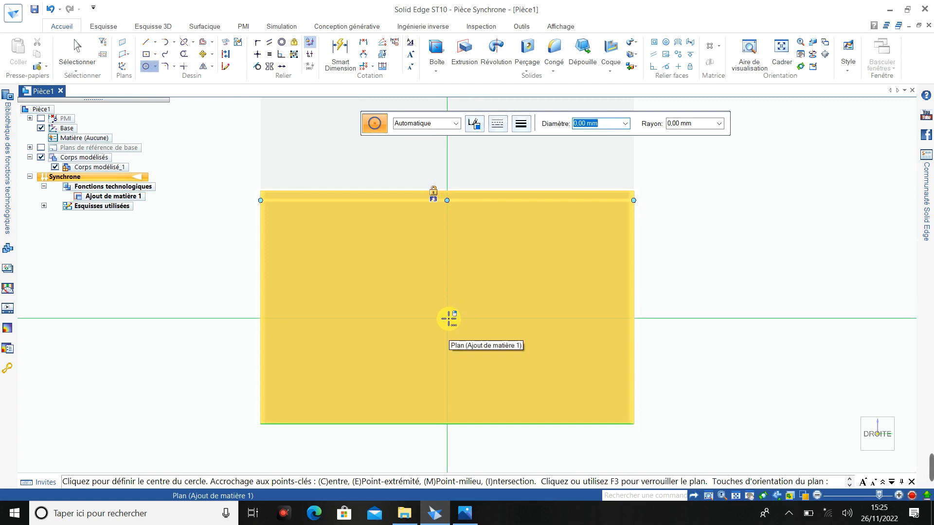
left_click(423, 292)
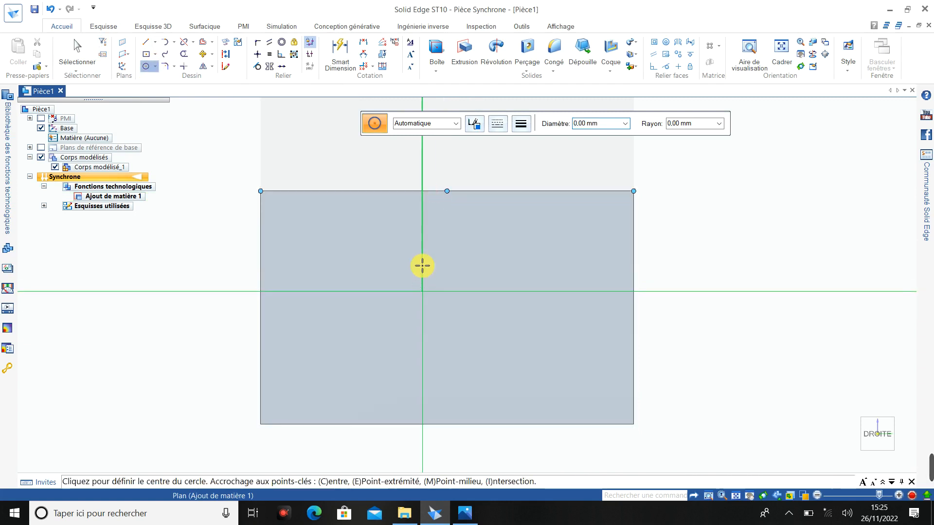
left_click(422, 292)
left_click(422, 254)
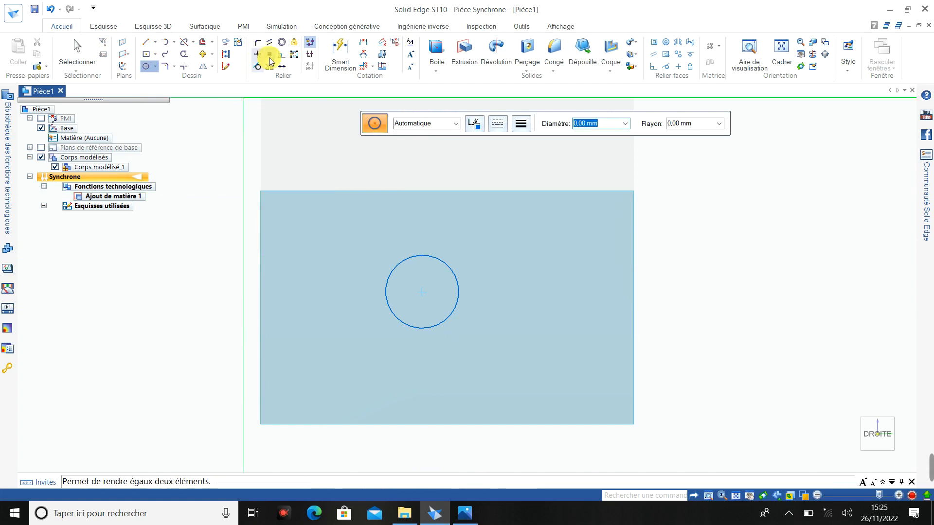
- Dimension the circle's centre to the end face's upper edge as 36/2, giving 18 mm
left_click(338, 51)
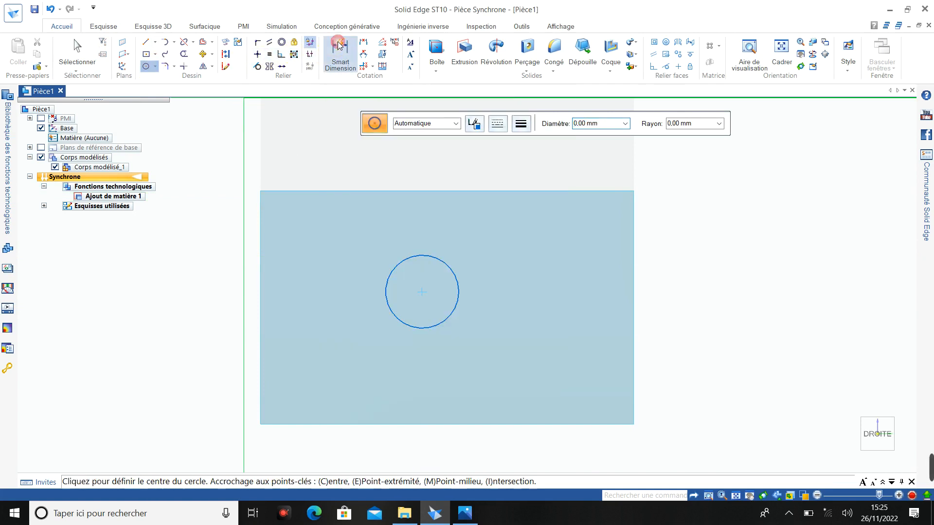
left_click(455, 275)
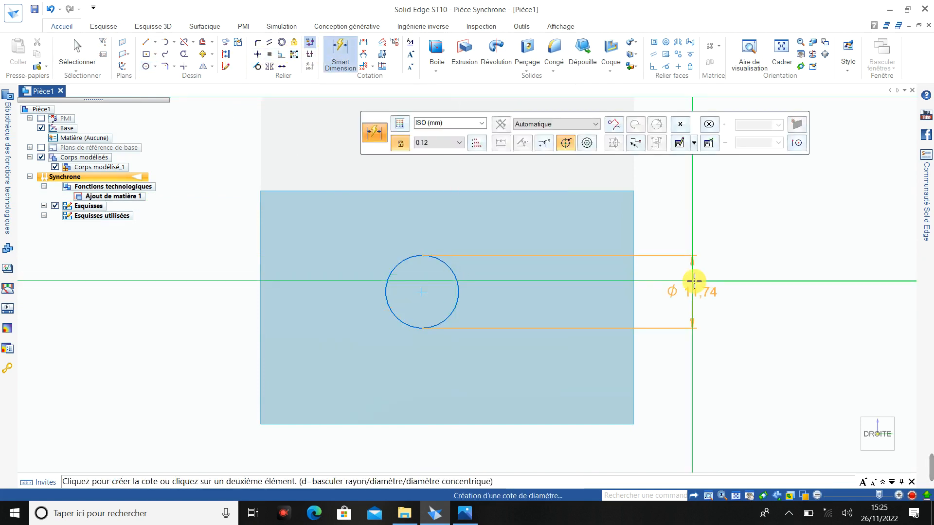
left_click(633, 262)
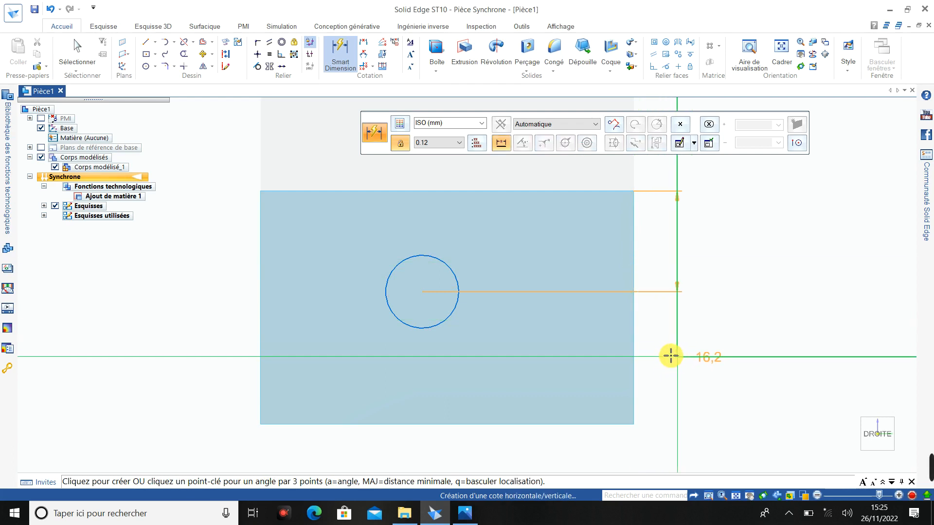
left_click(675, 243)
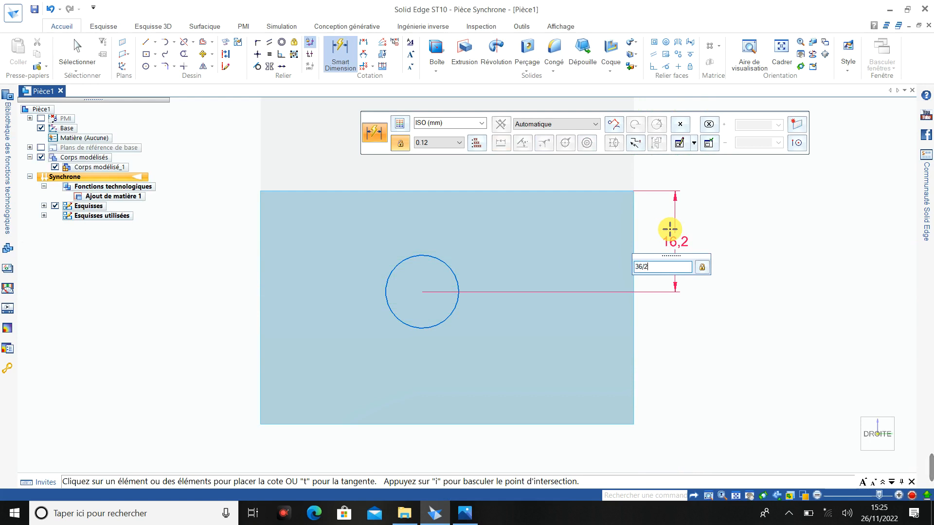
key("Return")
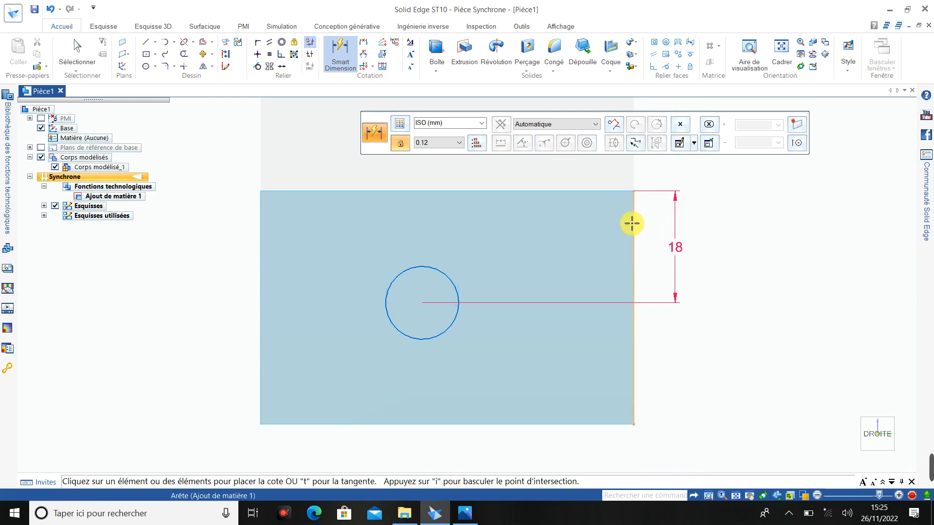
- Dimension the circle's centre 30 mm horizontally from the end face's left vertical edge
left_click(454, 280)
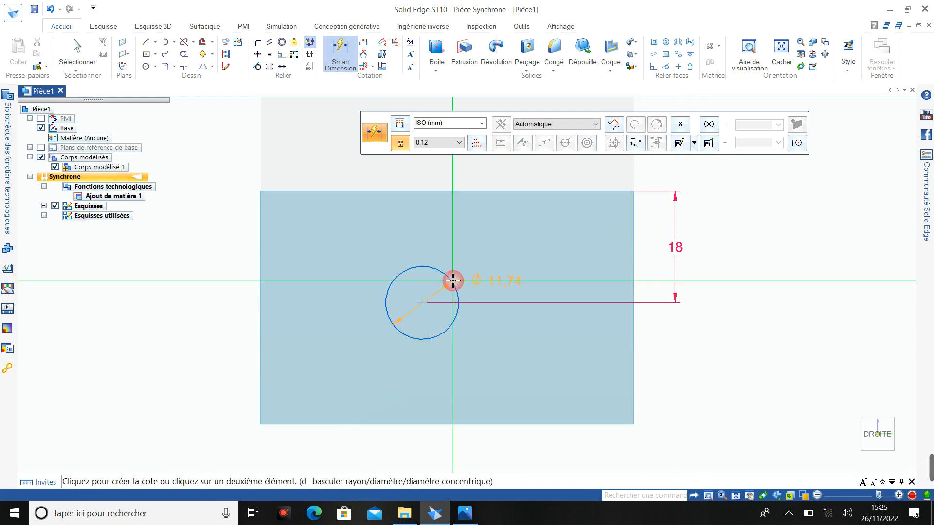
left_click(260, 257)
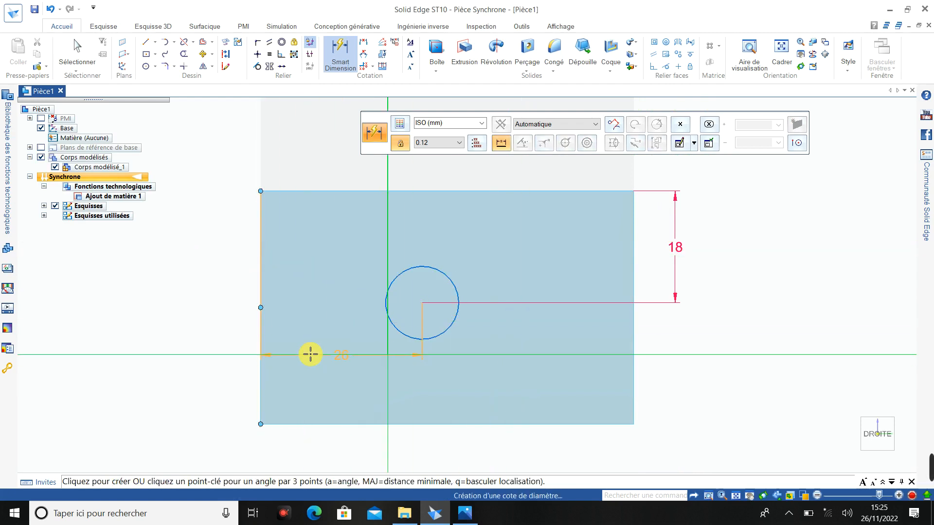
left_click(338, 378)
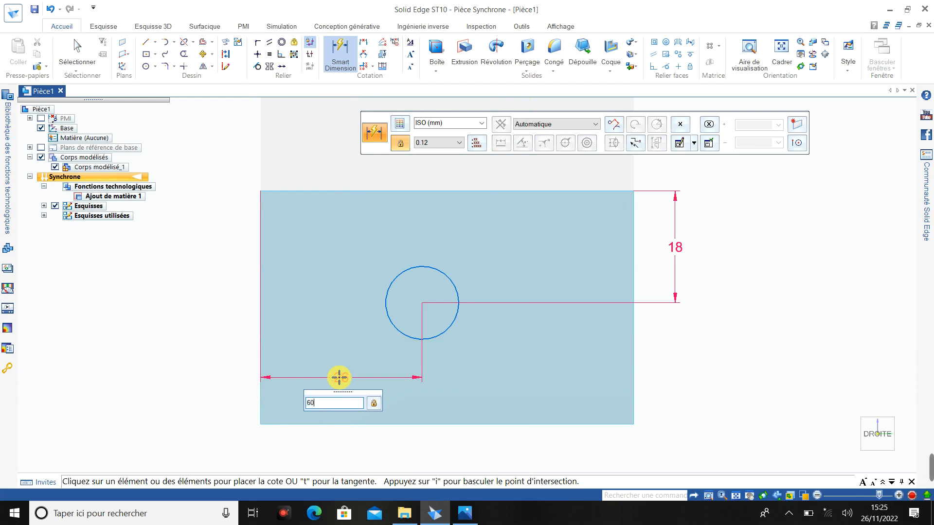
key("Return")
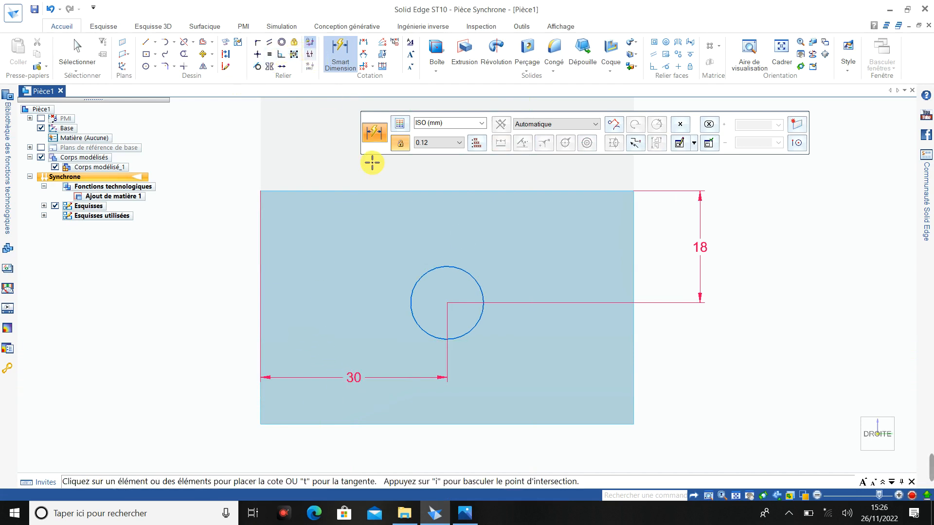
- Dimension the circle's diameter to 36 mm
left_click(466, 275)
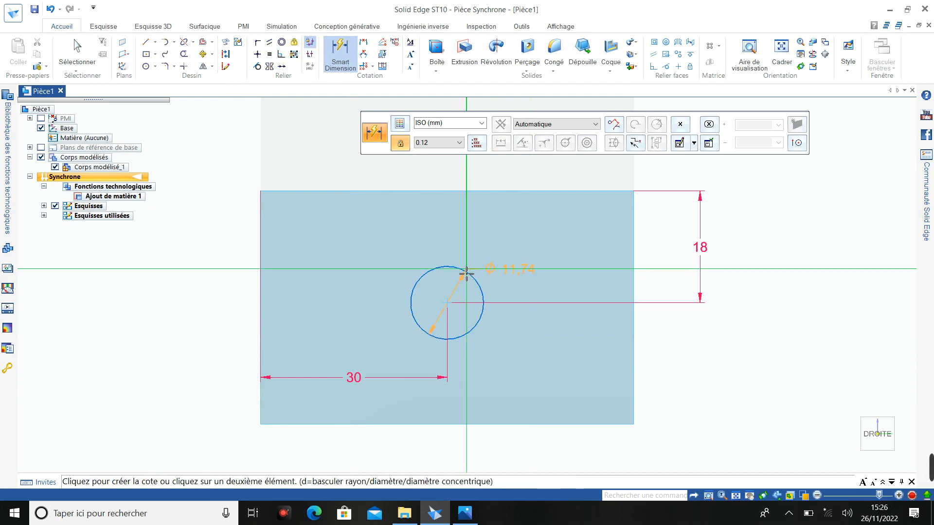
left_click(468, 243)
key("Return")
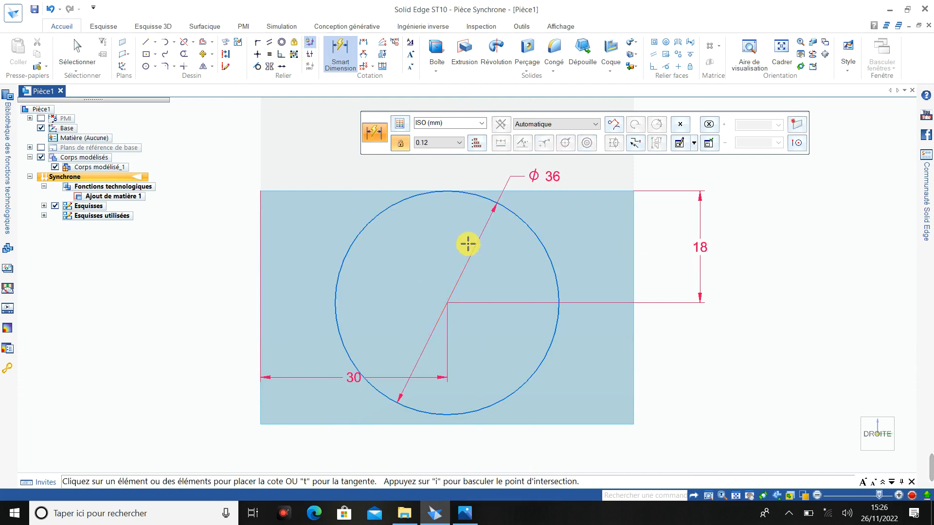
- Check the boss length in the reference drawing and extrude the circular region 18 mm outward from the end face
scroll(467, 247, "up", 2)
scroll(468, 246, "down", 4)
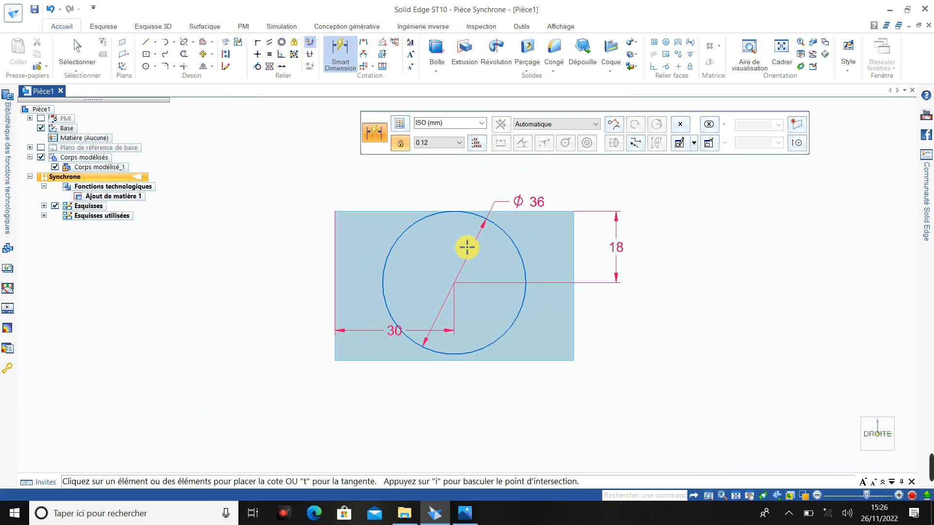
middle_click_drag(462, 260, 523, 281)
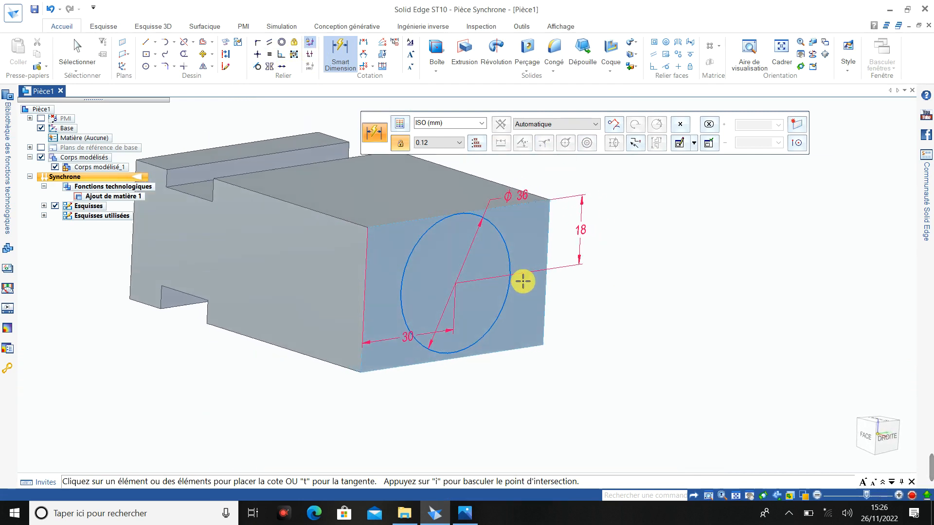
scroll(518, 280, "down", 2)
scroll(378, 222, "up", 1)
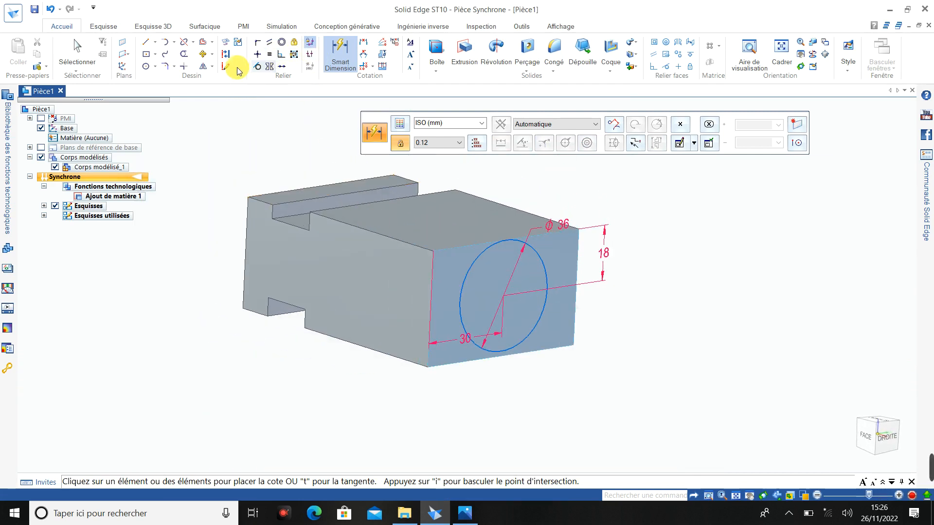
left_click(469, 63)
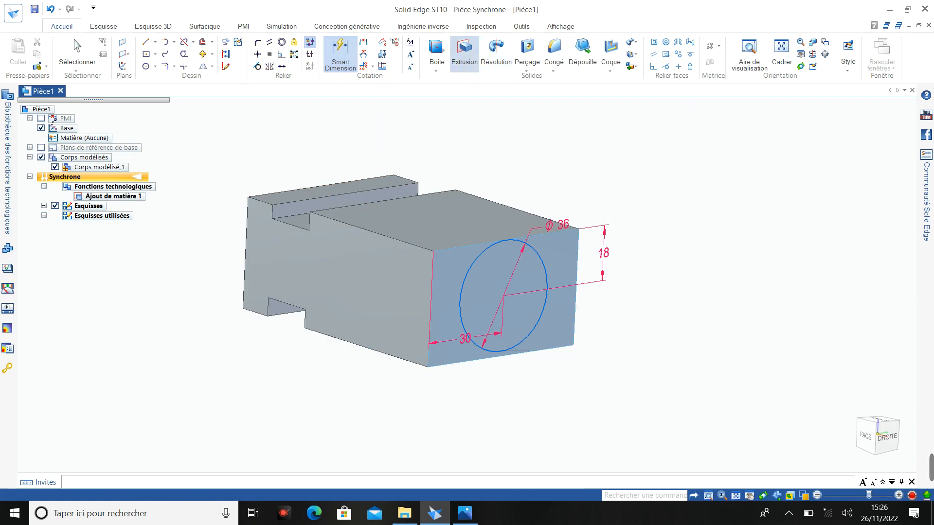
left_click(75, 61)
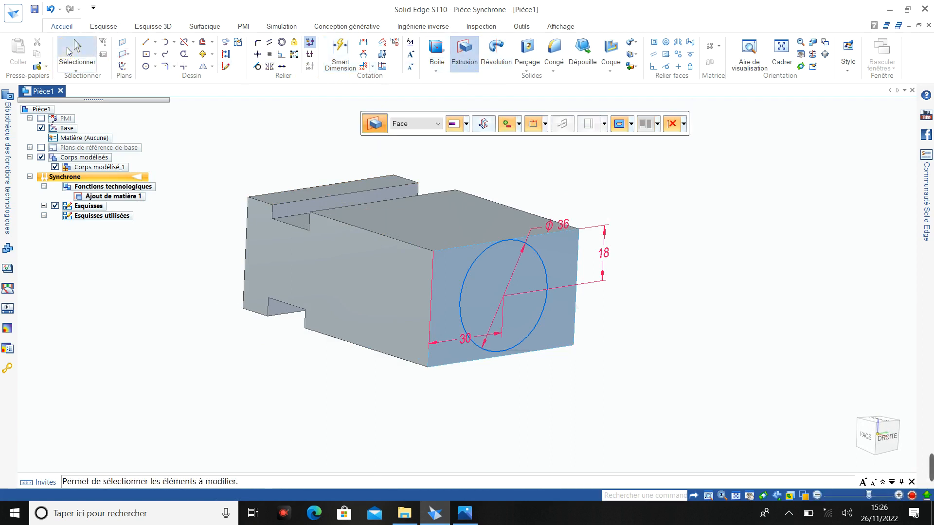
left_click(494, 276)
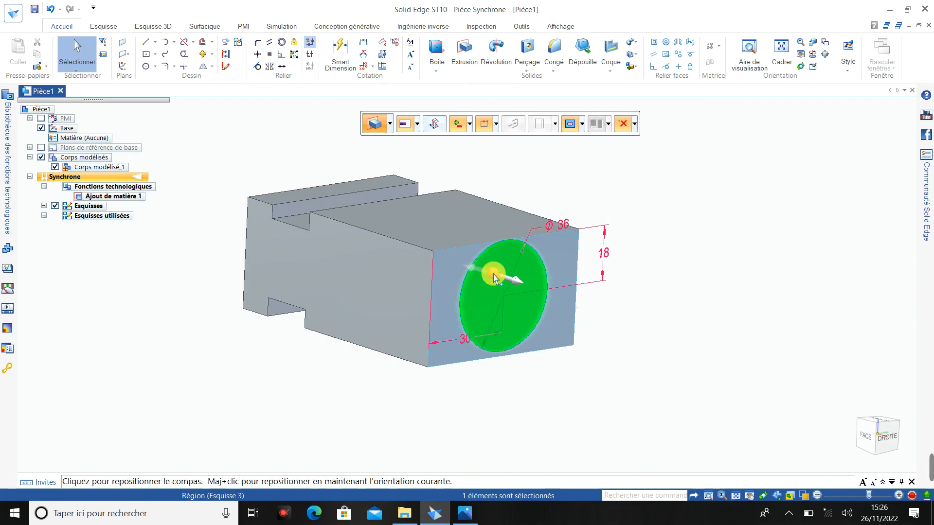
left_click(525, 285)
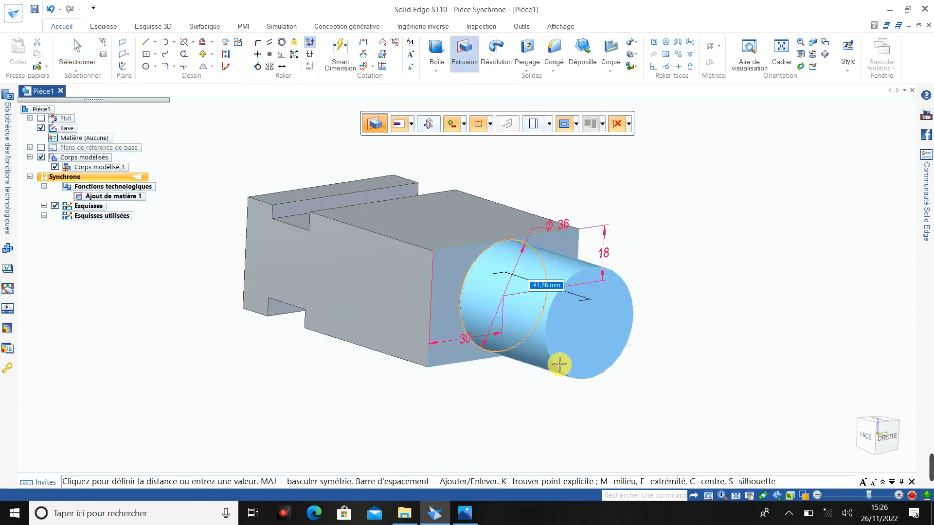
left_click(473, 517)
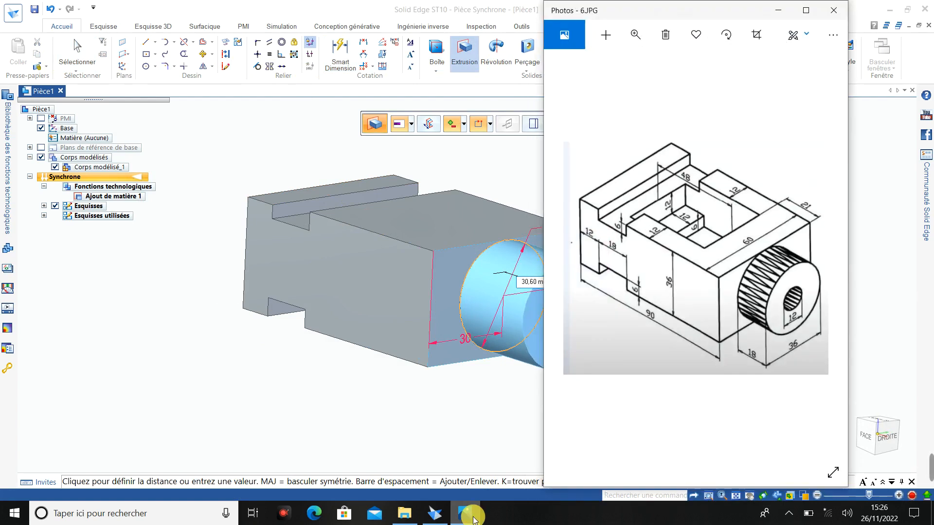
left_click(471, 516)
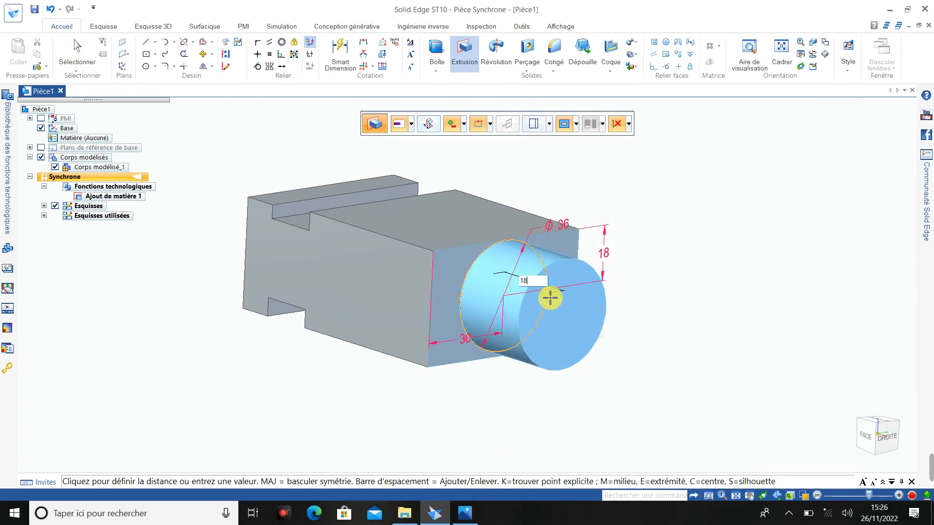
key("Return")
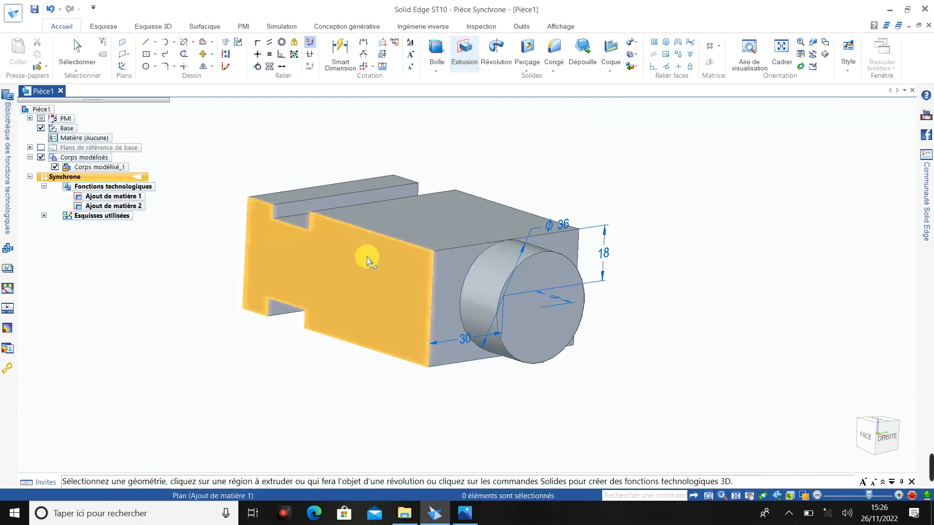
- Leave the Extrude command and hide the PMI dimensions around the new cylindrical boss
key("Escape")
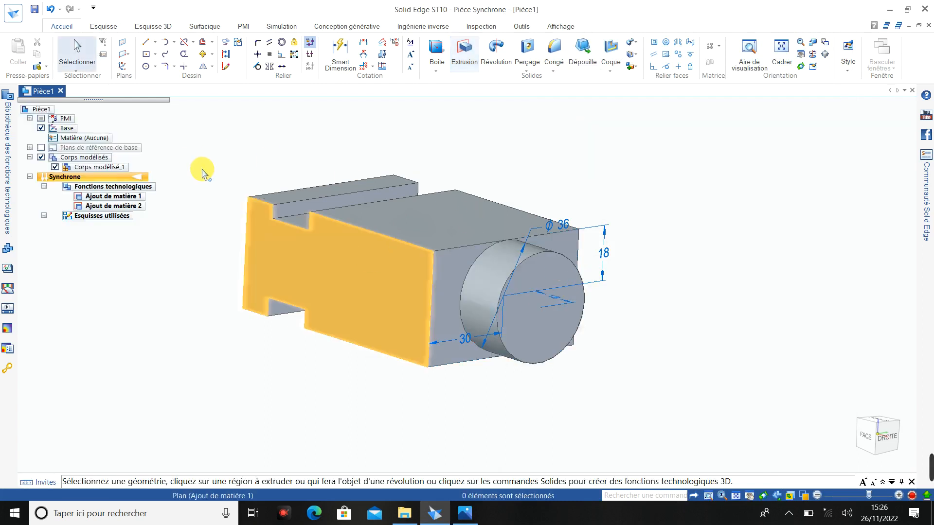
left_click(41, 118)
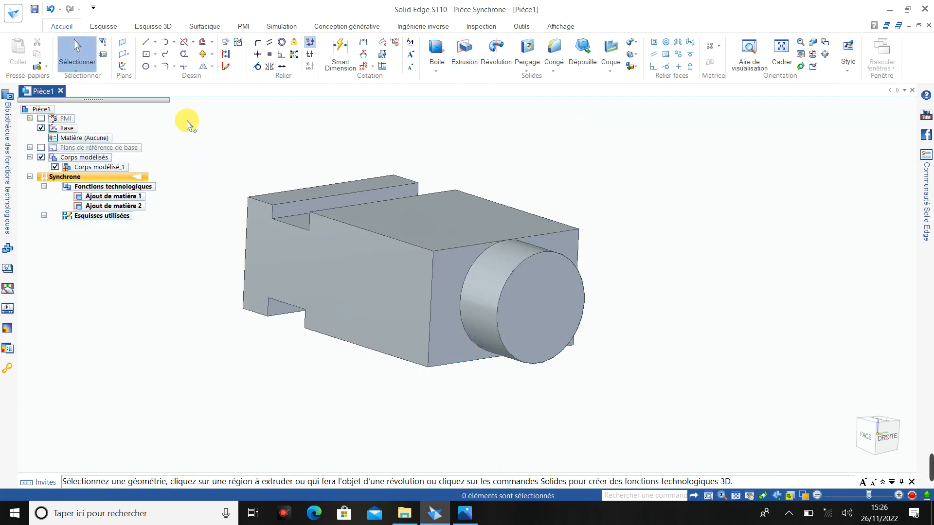
mouse_move(901, 459)
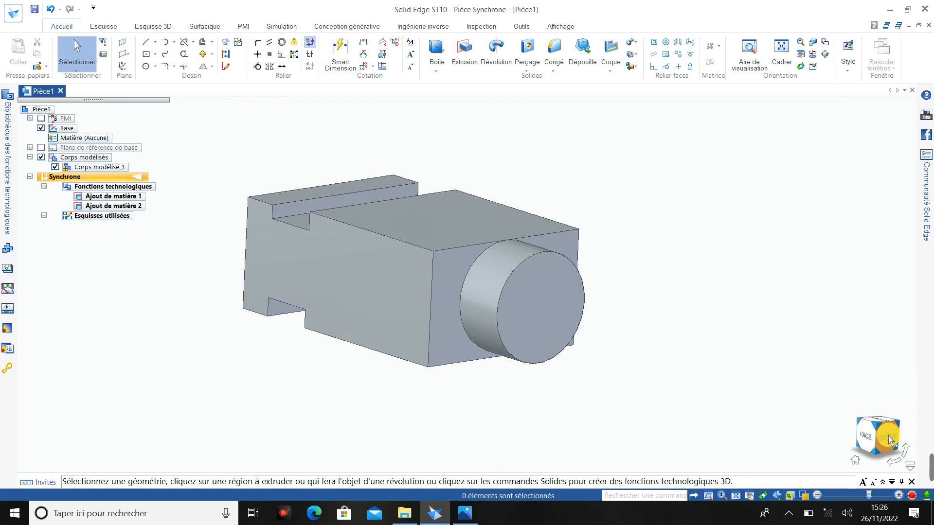
- Check the reference drawing and sketch a circle about 16 mm in diameter on the boss end face, concentric with the boss
left_click(888, 438)
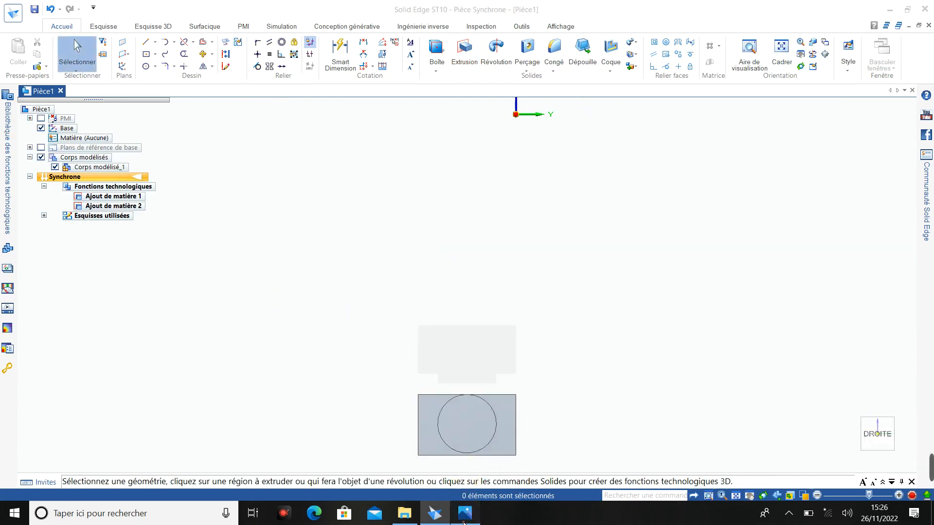
left_click(464, 513)
left_click(464, 517)
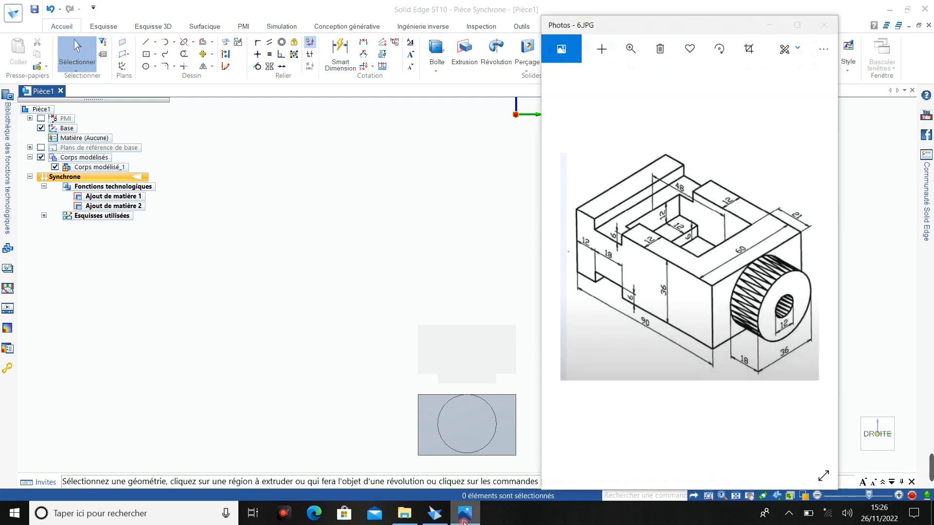
scroll(459, 462, "up", 5)
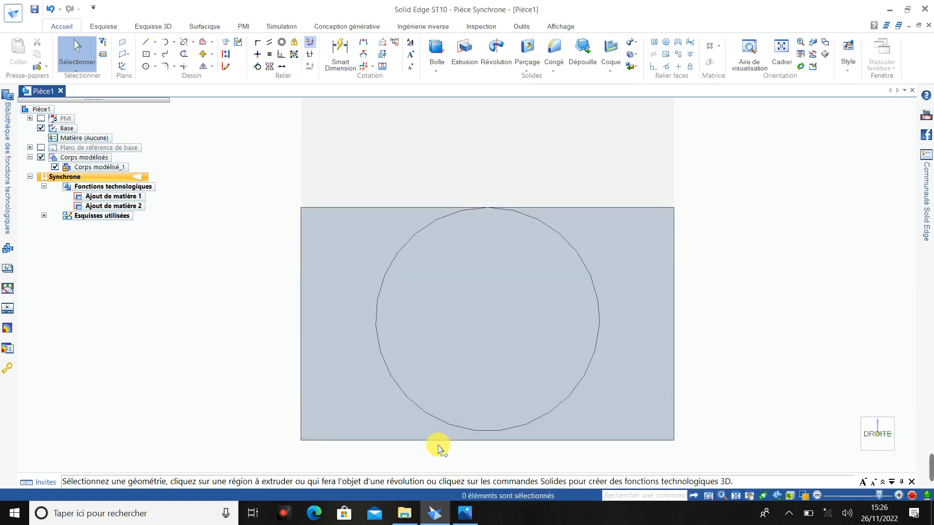
left_click(156, 67)
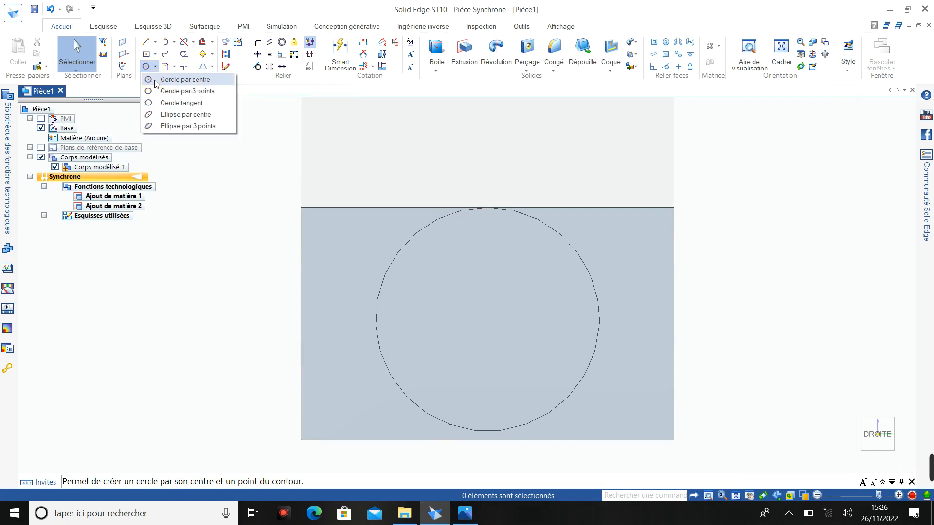
left_click(163, 80)
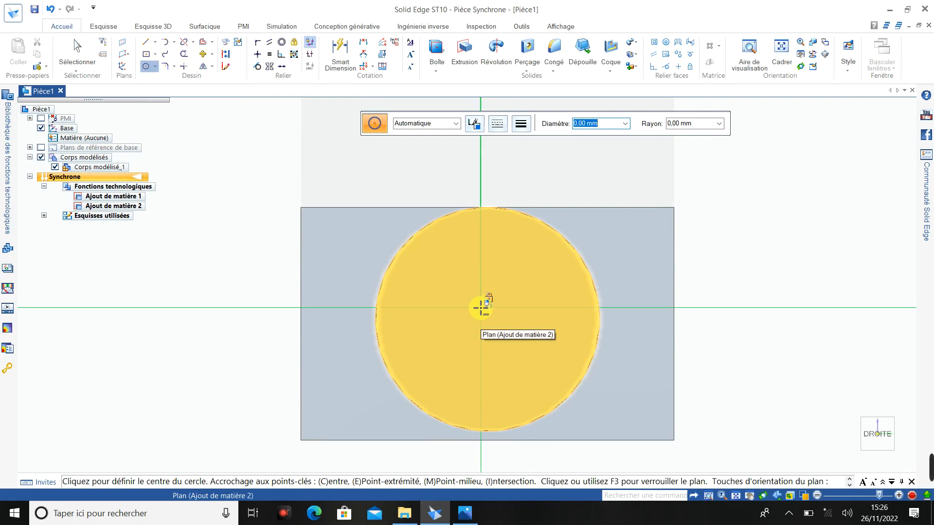
key("F3")
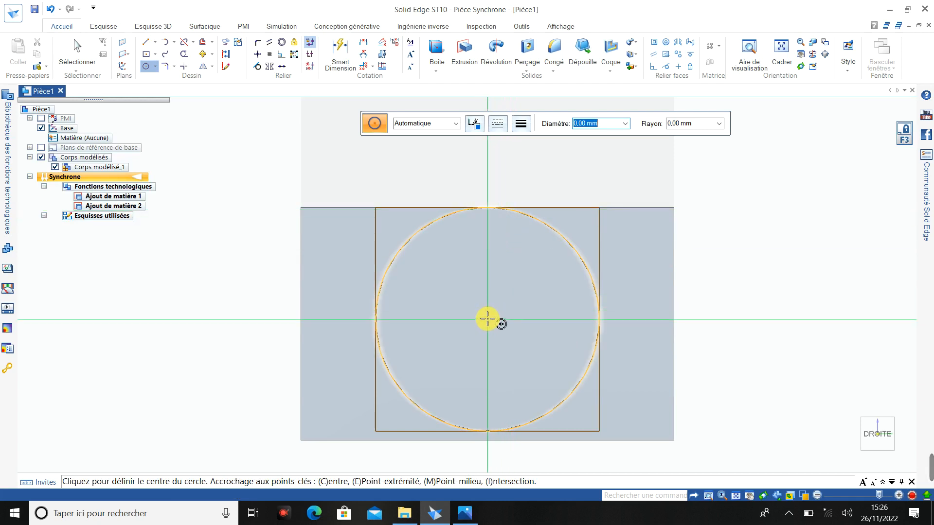
left_click(487, 319)
left_click(497, 271)
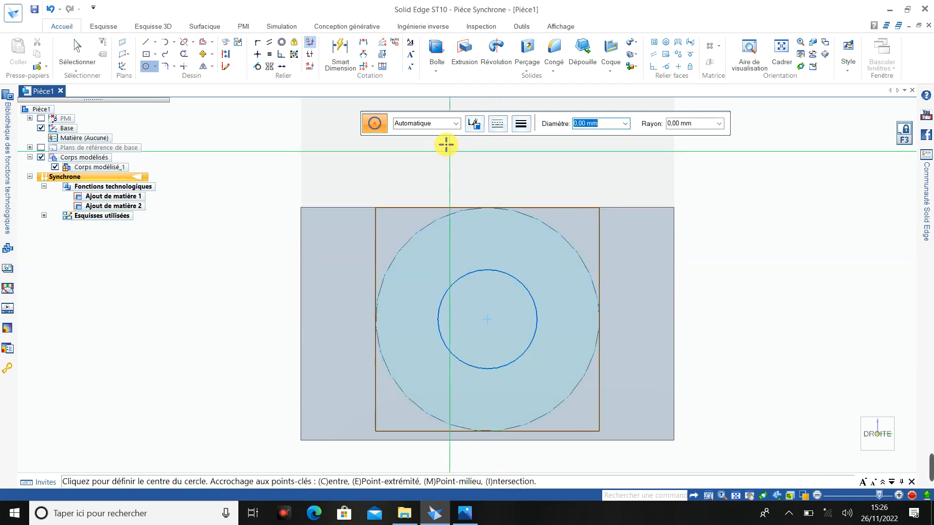
- Check the bore size in the reference drawing and dimension the inner circle's diameter to 12 mm
left_click(467, 519)
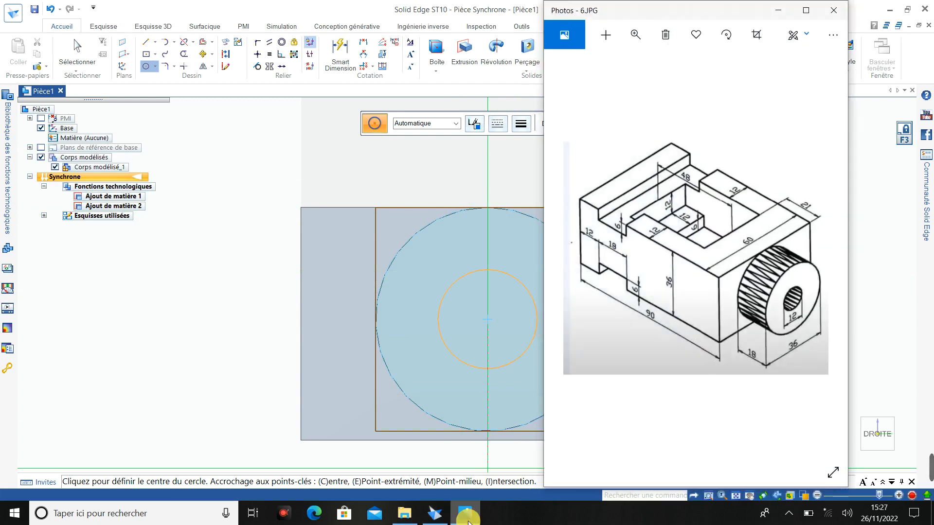
left_click(467, 519)
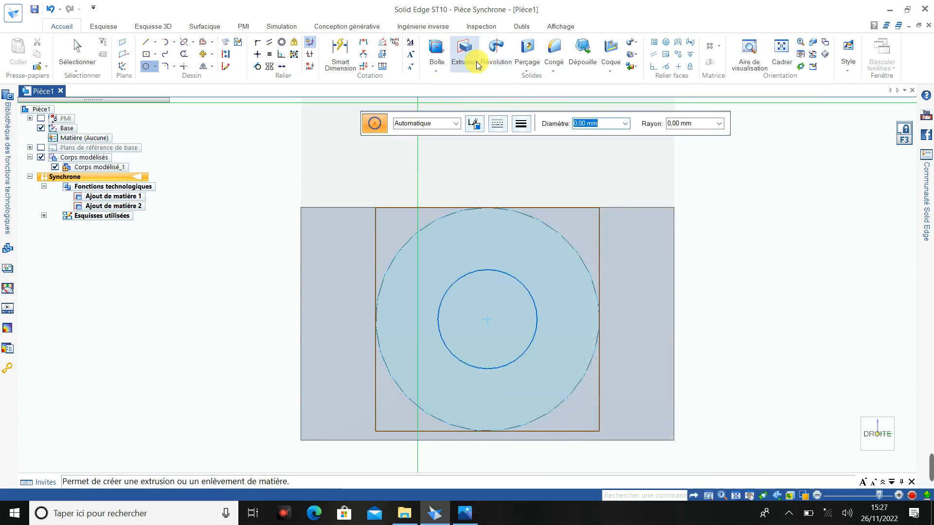
left_click(340, 50)
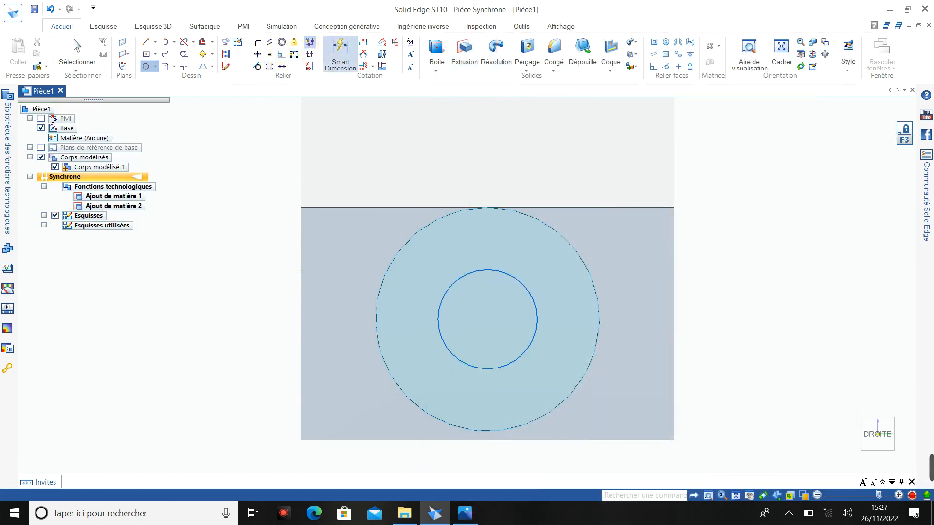
left_click(516, 284)
left_click(540, 253)
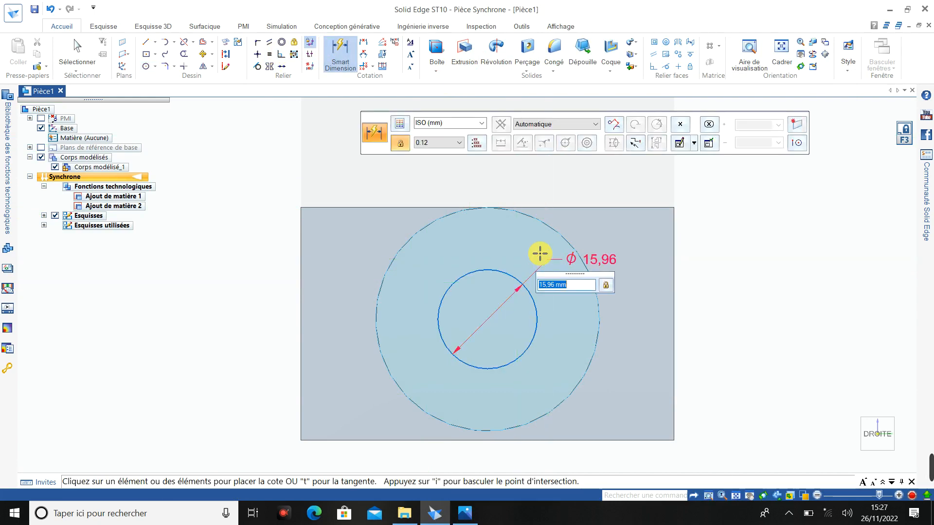
type("12")
key("Return")
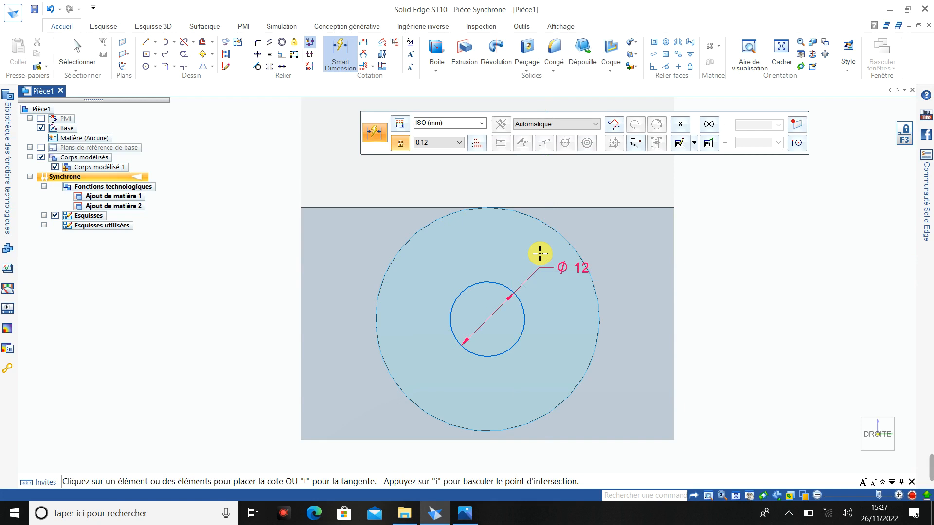
middle_click_drag(531, 263, 349, 201)
scroll(349, 200, "up", 2)
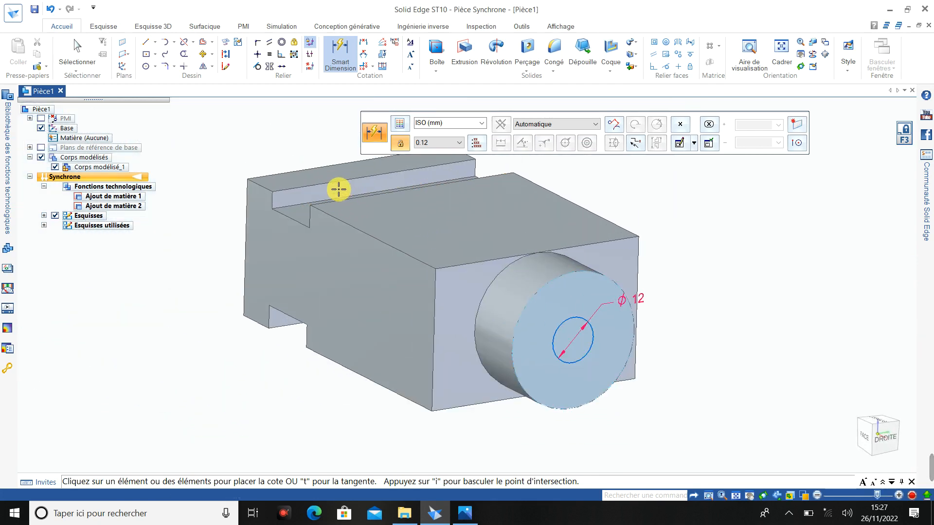
left_click(467, 56)
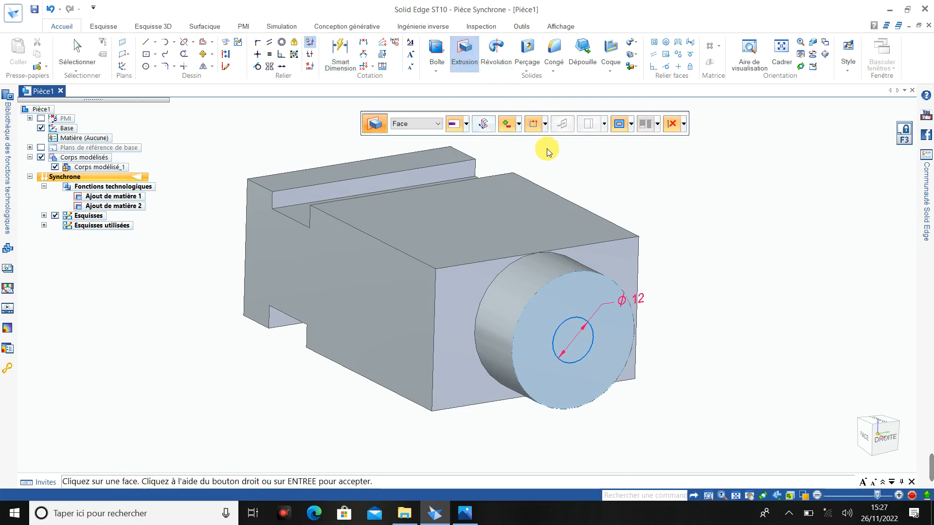
left_click(518, 125)
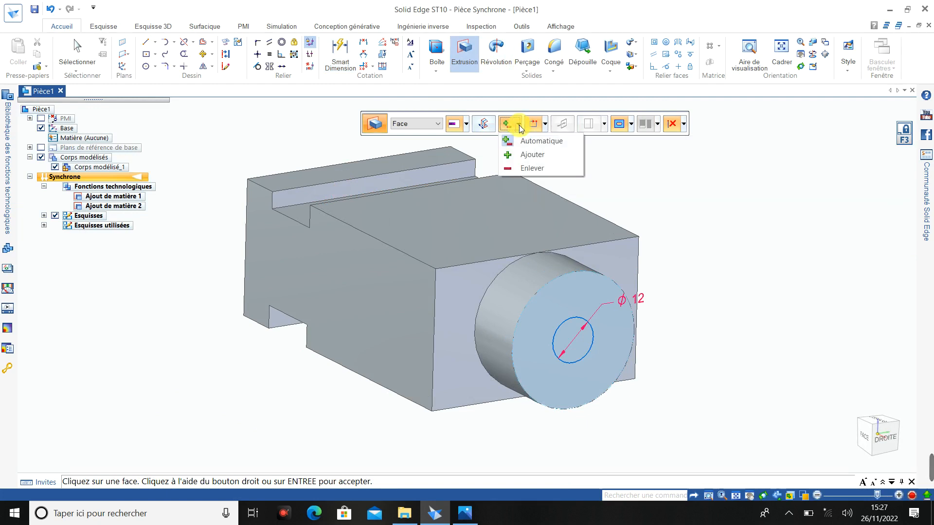
left_click(530, 167)
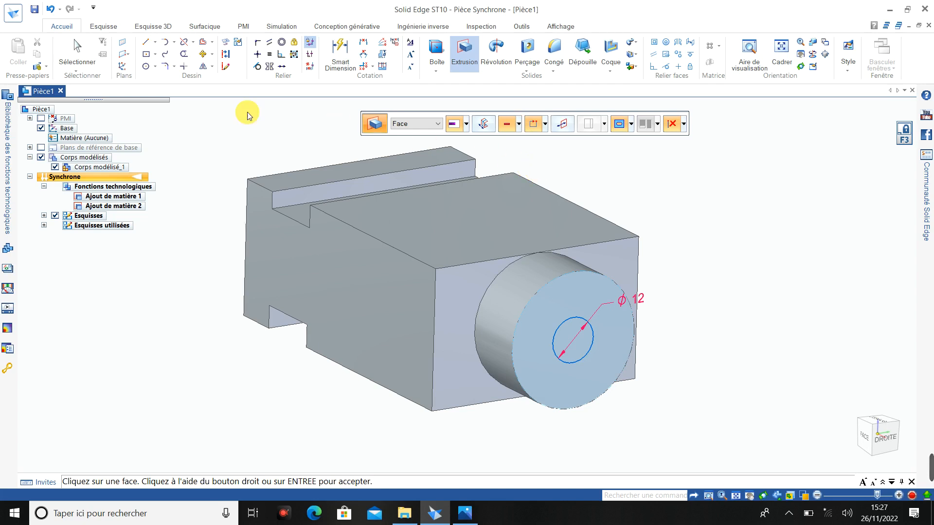
left_click(77, 52)
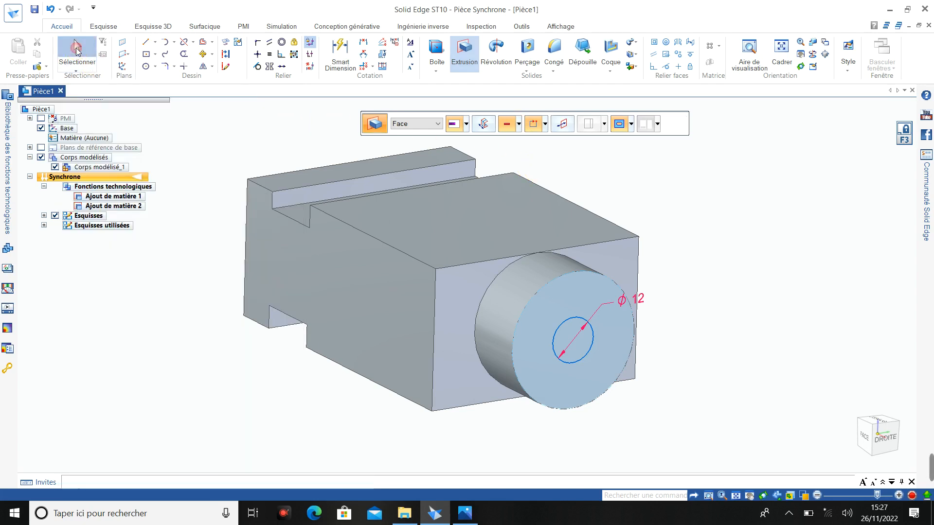
- Extrude the inner circular region inward as a cut to form the hole in the cylindrical boss
left_click(568, 334)
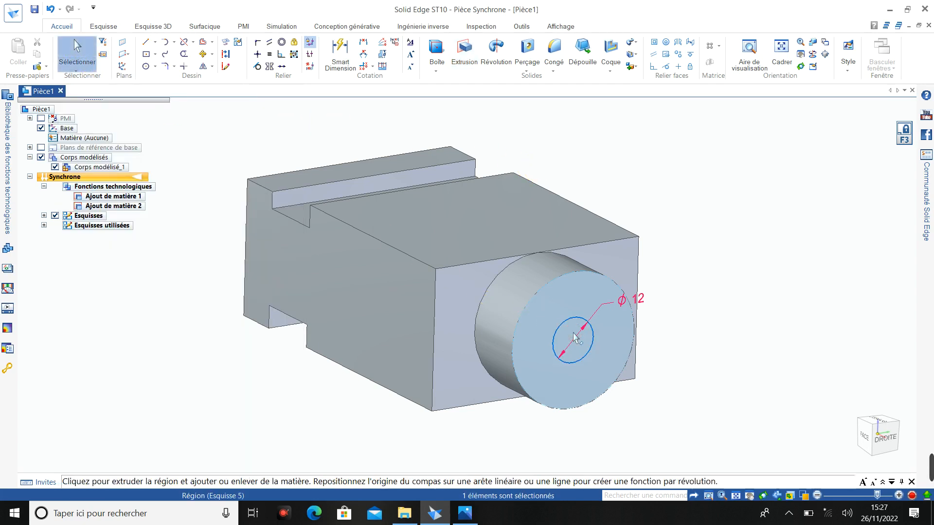
left_click(590, 340)
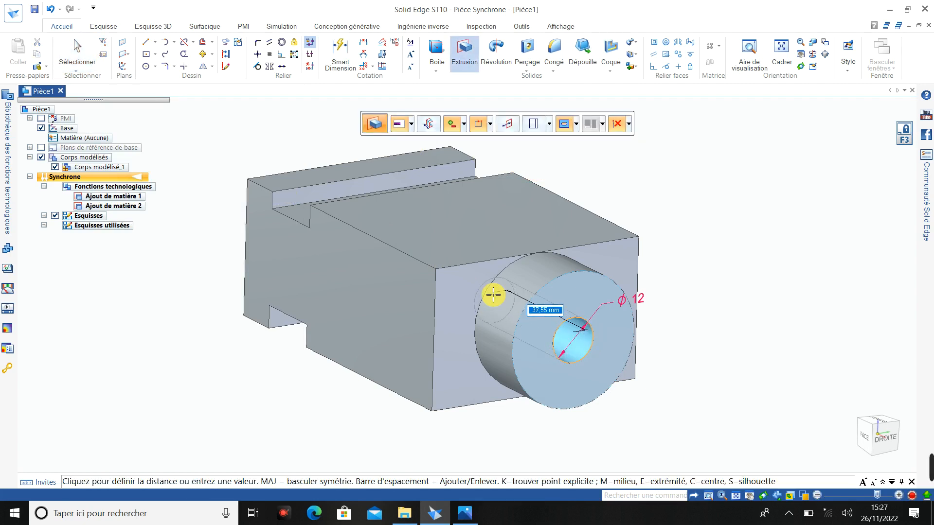
key("Return")
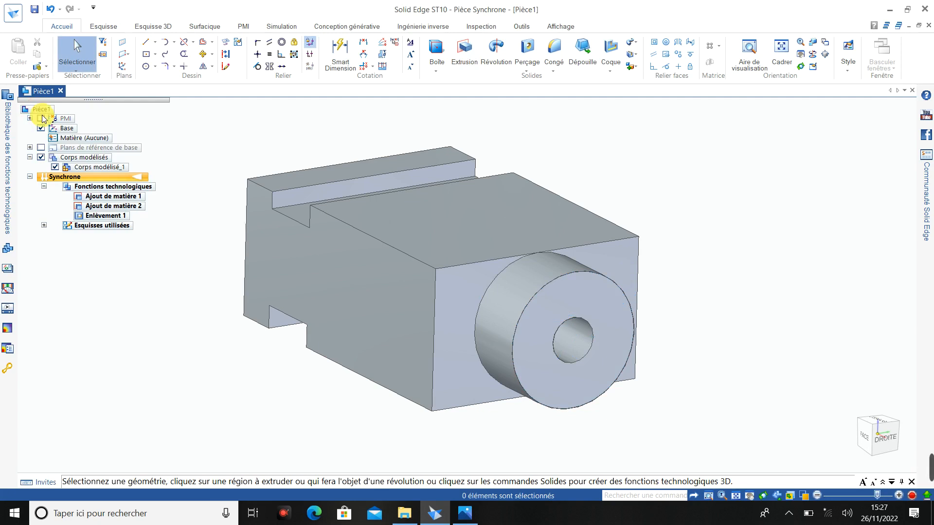
- Inspect the model around the bored boss and review the pocket dimensions in the reference drawing
scroll(333, 364, "down", 3)
scroll(327, 363, "up", 3)
middle_click_drag(323, 358, 307, 390)
middle_click(335, 361)
scroll(323, 368, "down", 1)
scroll(309, 385, "up", 2)
mouse_move(931, 475)
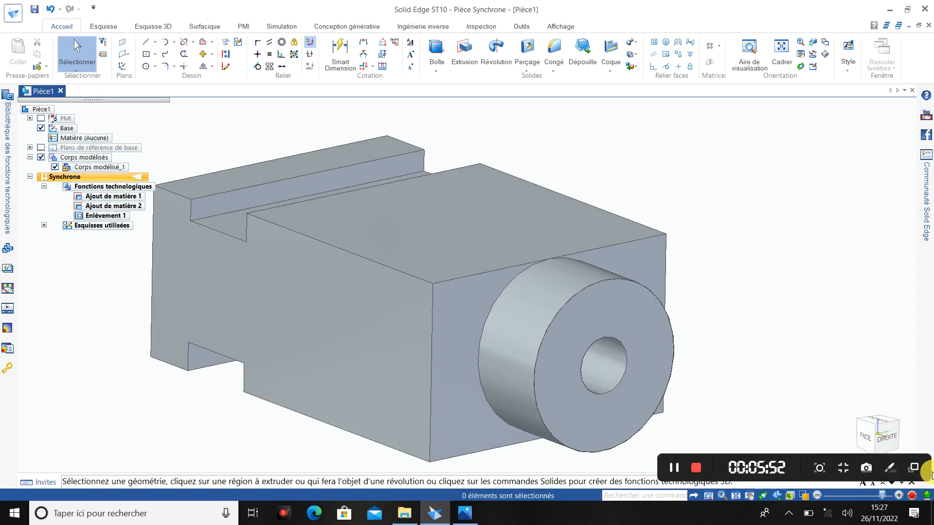
left_click(464, 514)
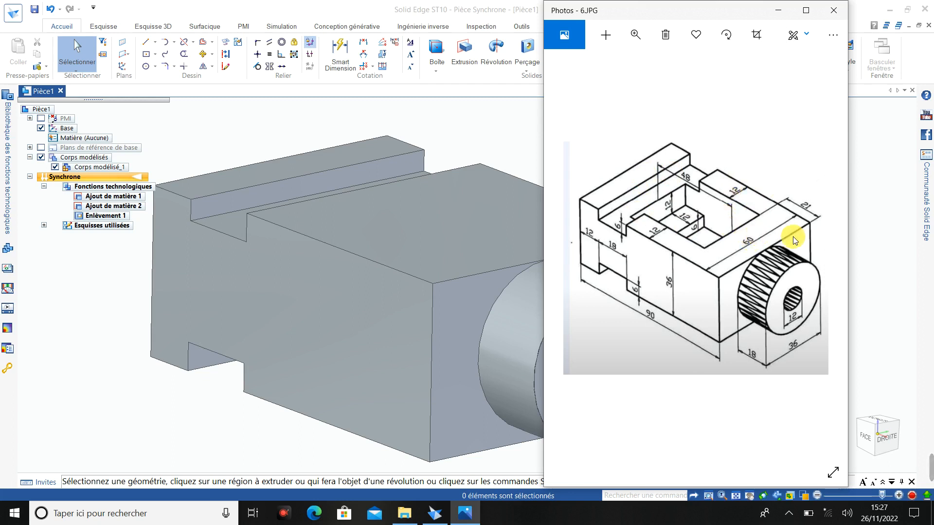
left_click(779, 12)
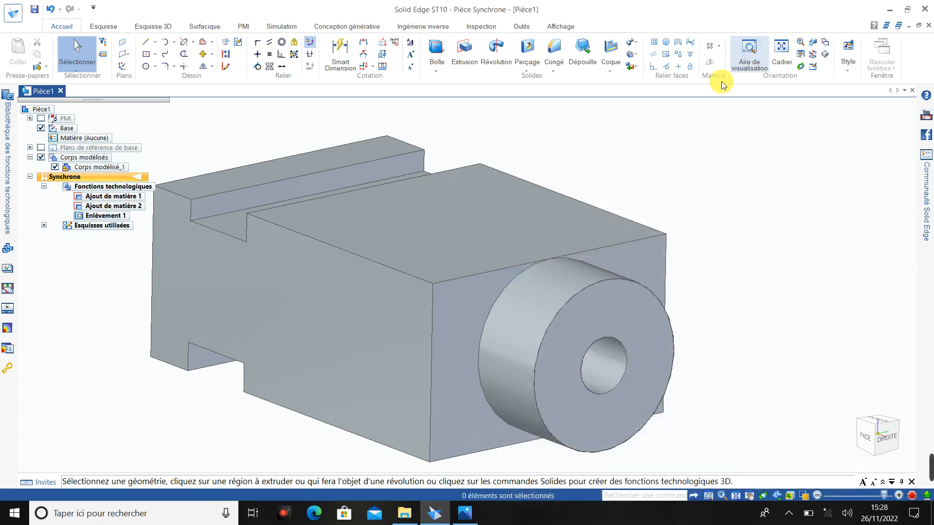
- Sketch a centre rectangle about 31 × 24 mm on the block's large upper face, between the groove and the boss end
mouse_move(877, 408)
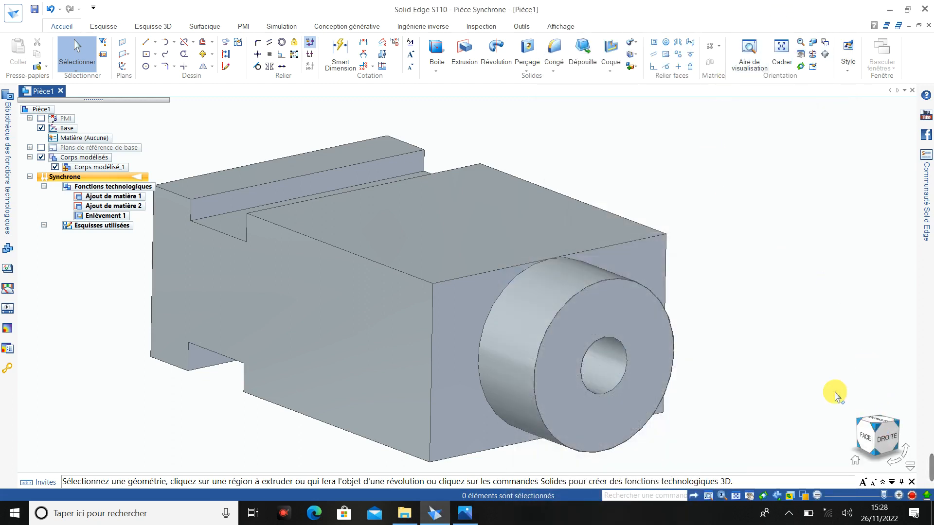
middle_click_drag(817, 353, 829, 393)
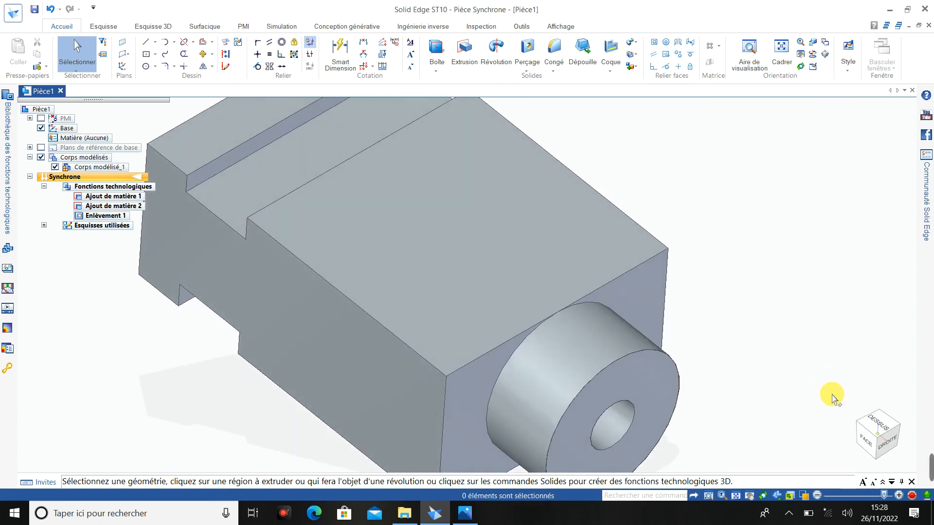
left_click(881, 426)
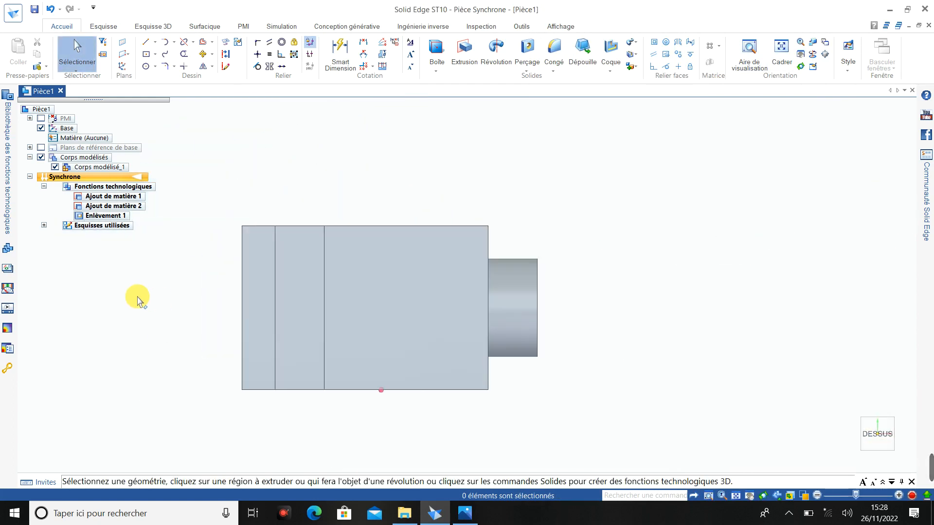
left_click(154, 54)
left_click(154, 67)
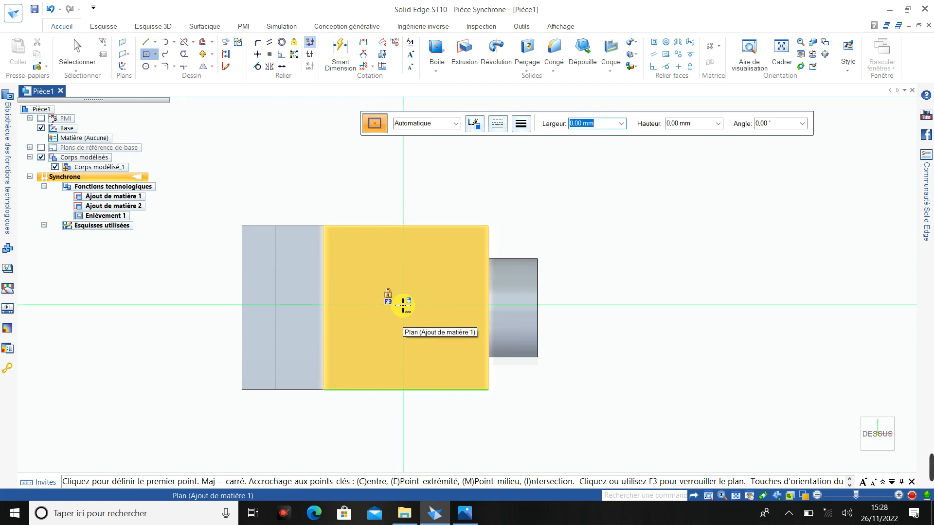
key("F3")
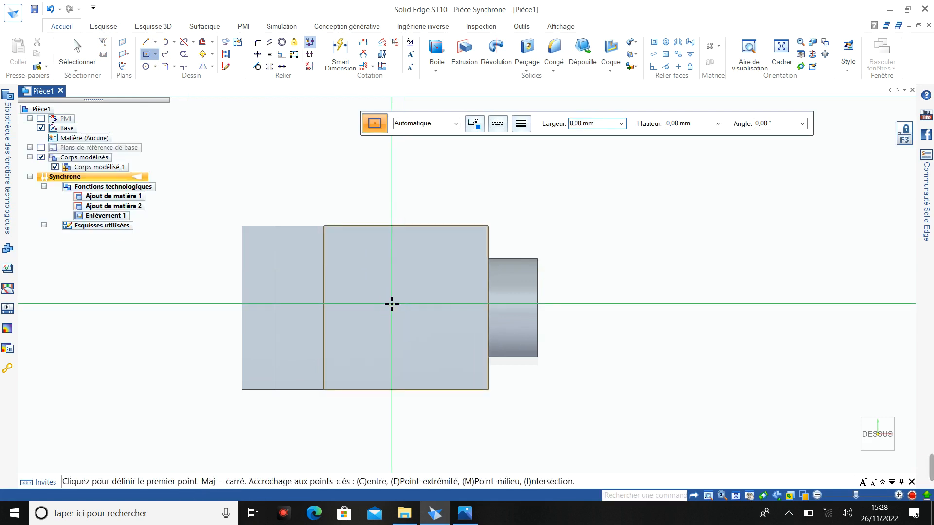
left_click(391, 304)
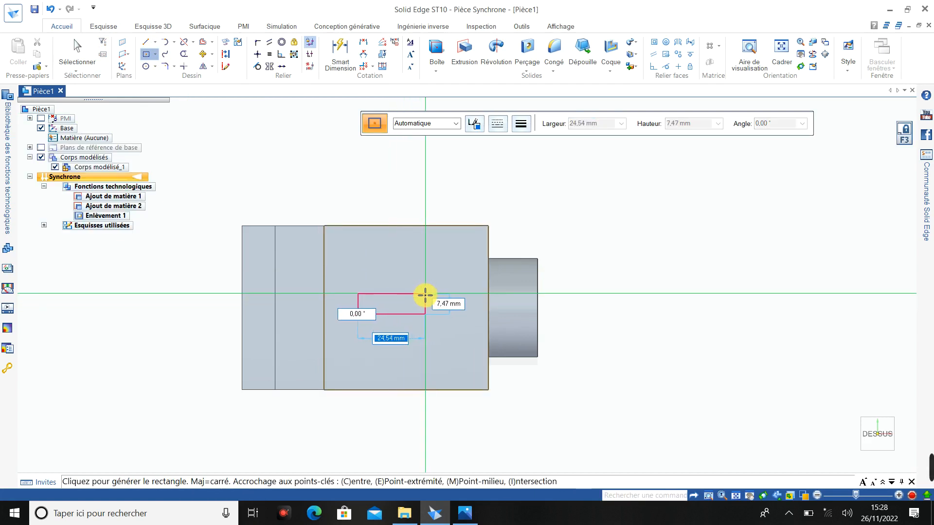
left_click(433, 336)
key("Escape")
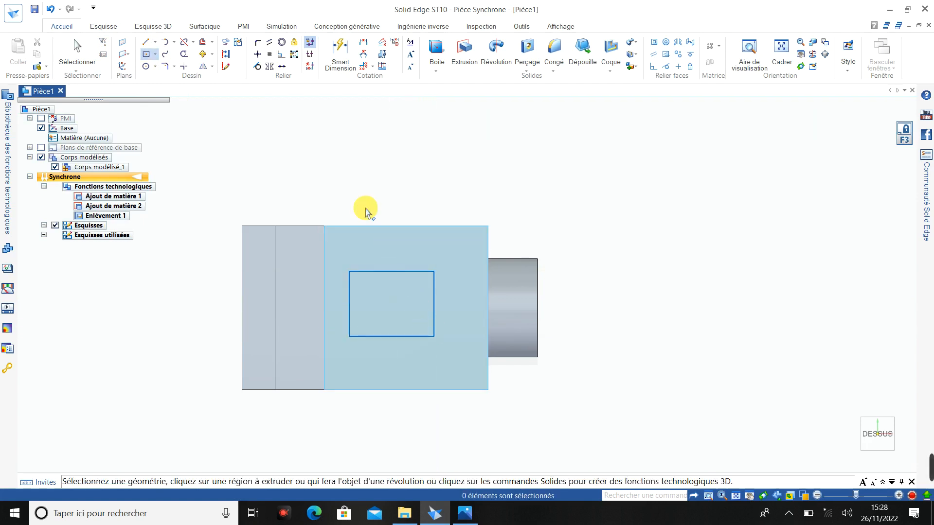
- Dimension the rectangle's boss-side edge 12 mm from the block's end edge
left_click(340, 51)
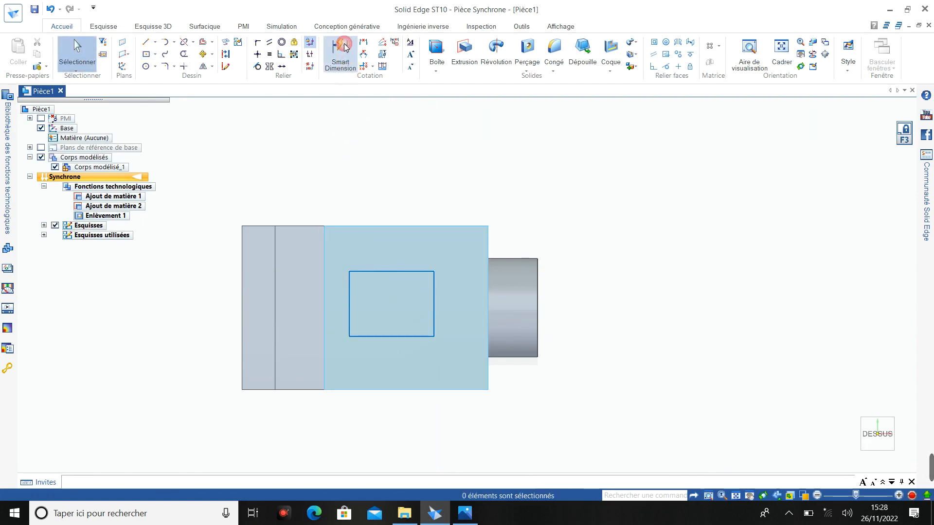
left_click(434, 281)
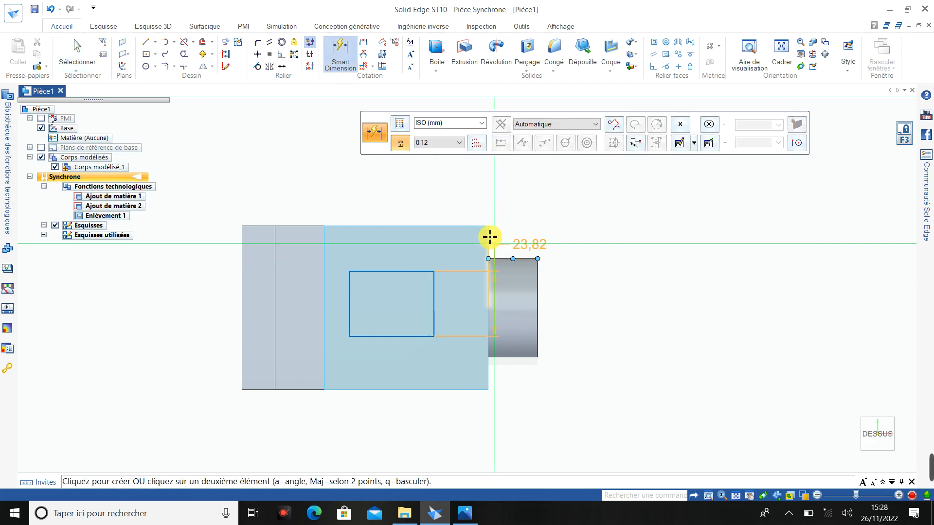
left_click(488, 237)
left_click(473, 202)
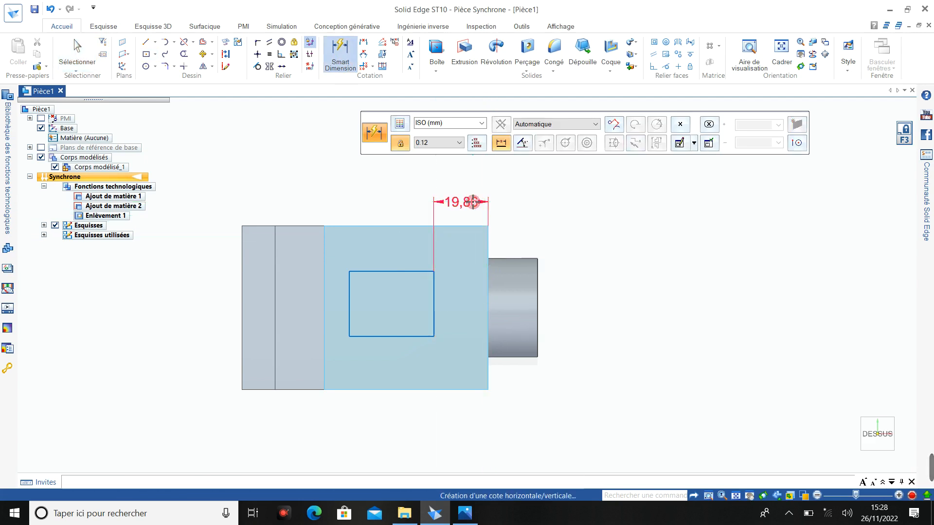
type("12")
key("Return")
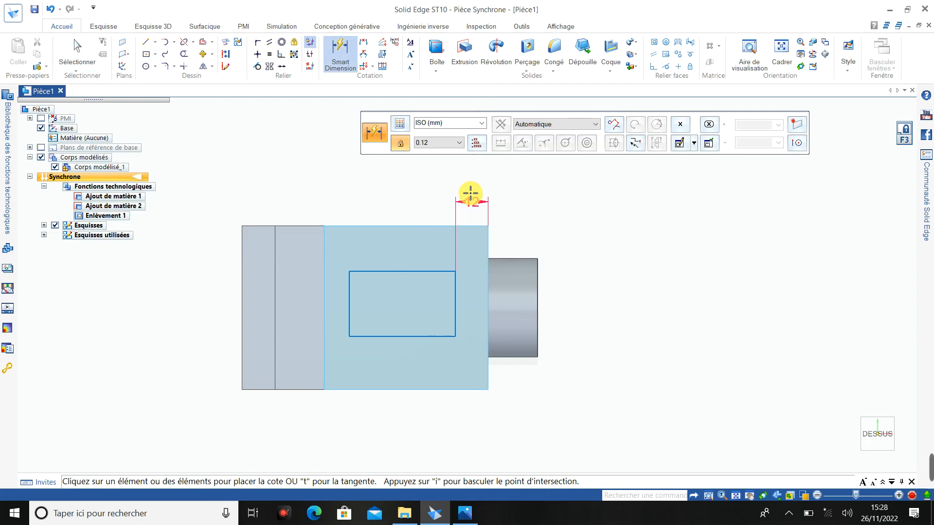
left_click(421, 271)
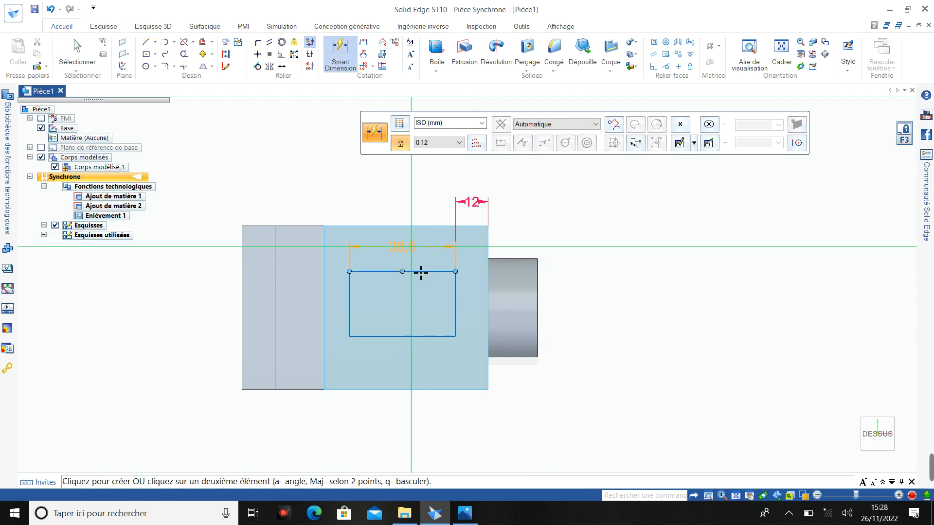
left_click(421, 225)
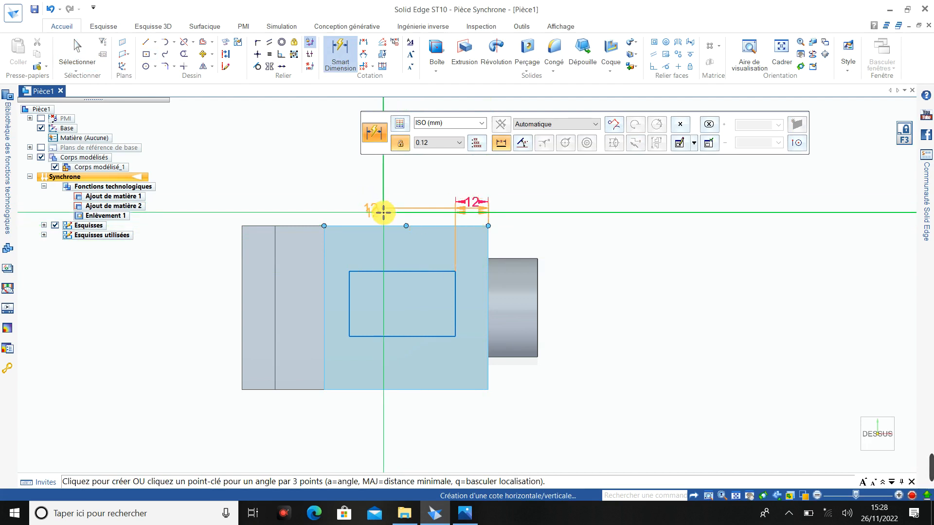
key("Escape")
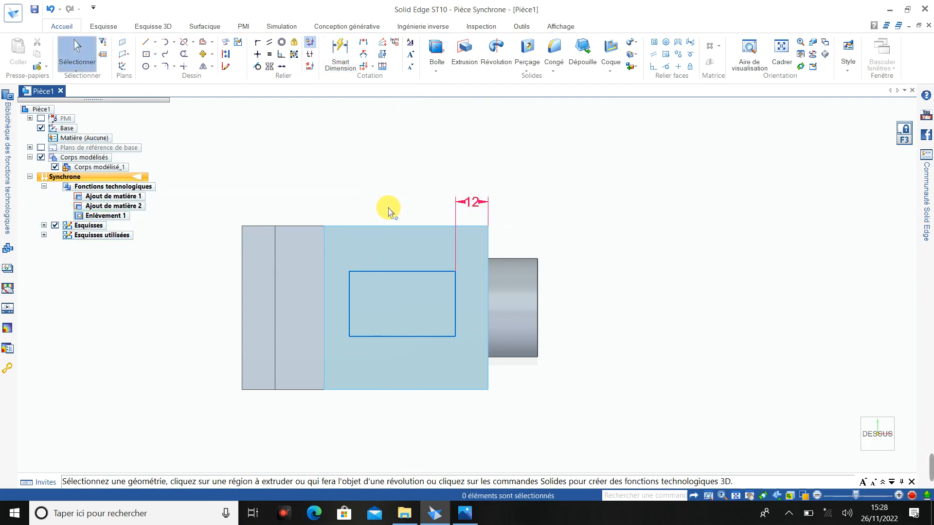
- Dimension the rectangle's upper long edge, as seen in the top view, 12 mm from the block's upper side edge
left_click(339, 53)
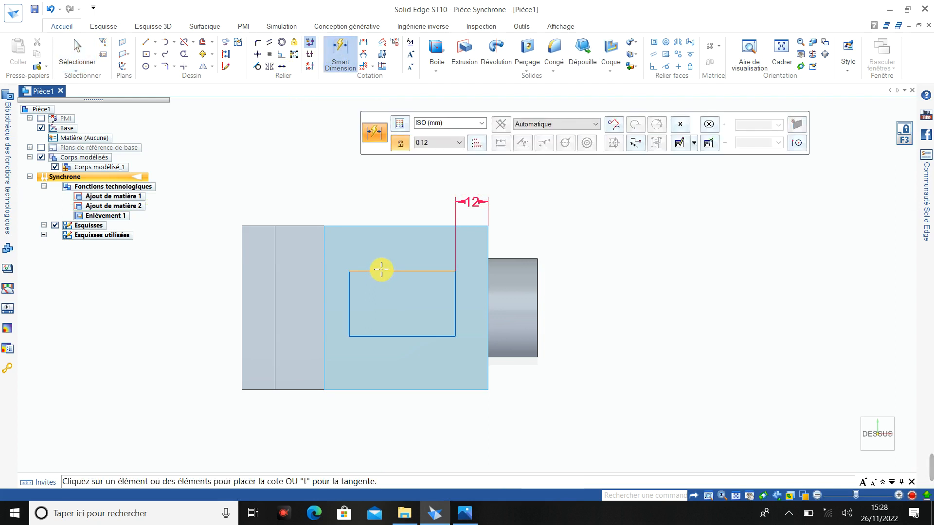
left_click(381, 271)
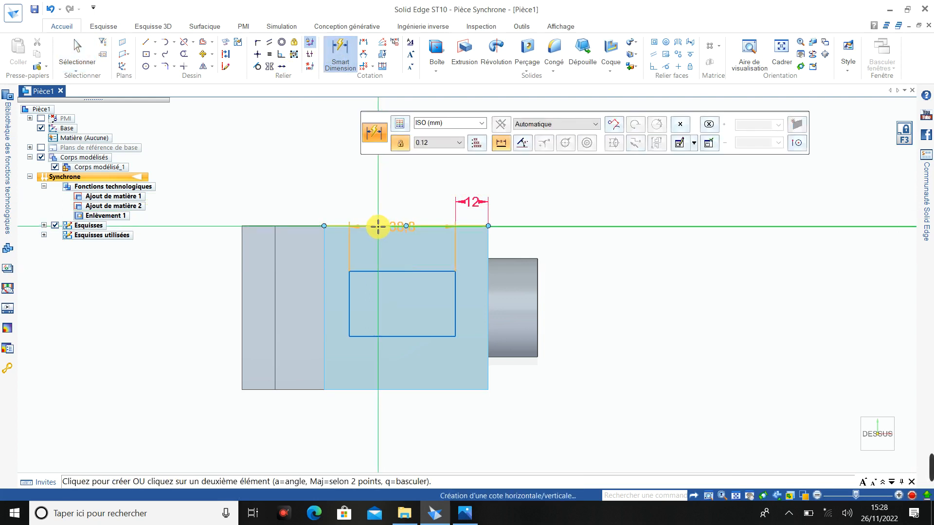
left_click(378, 227)
left_click(361, 204)
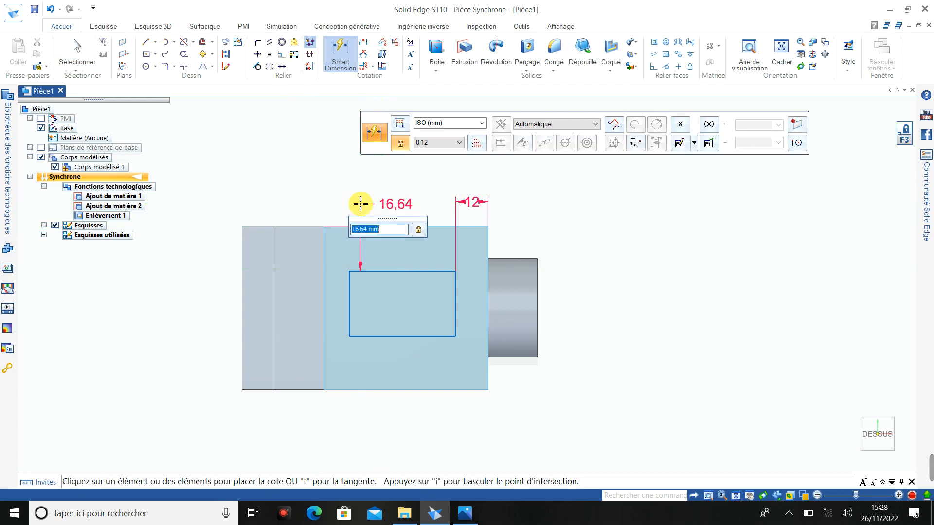
key("Return")
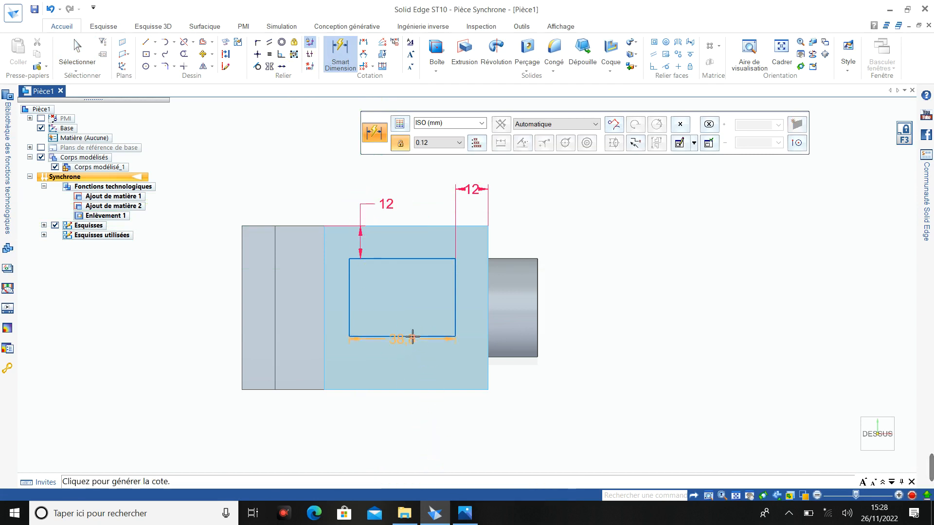
left_click(410, 336)
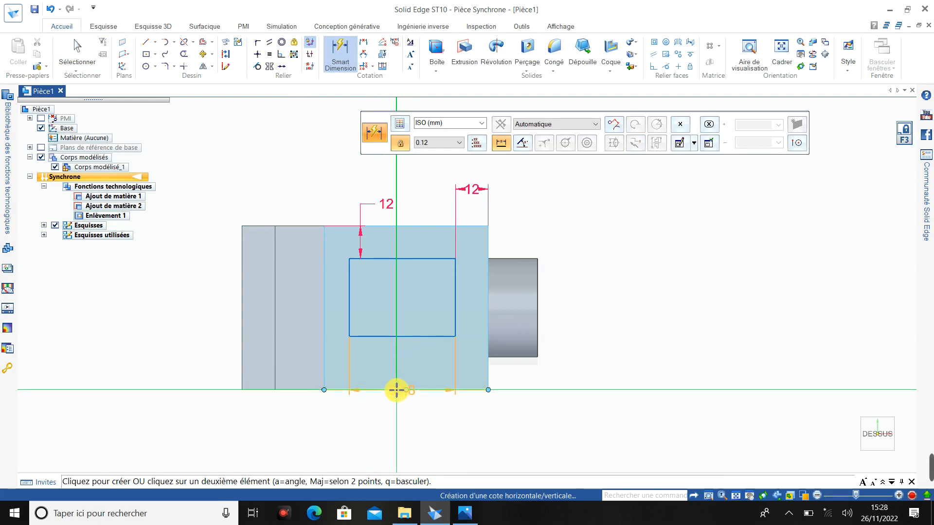
left_click(395, 389)
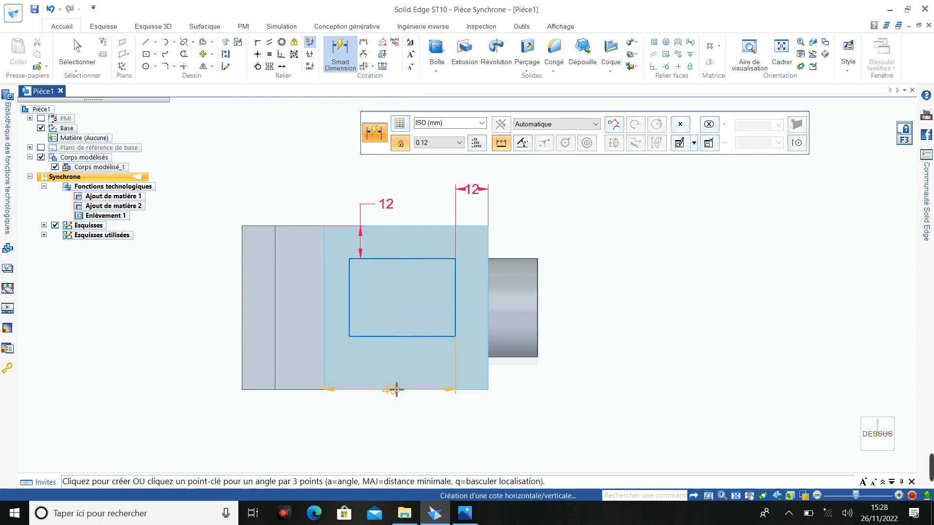
left_click(356, 368)
key("Escape")
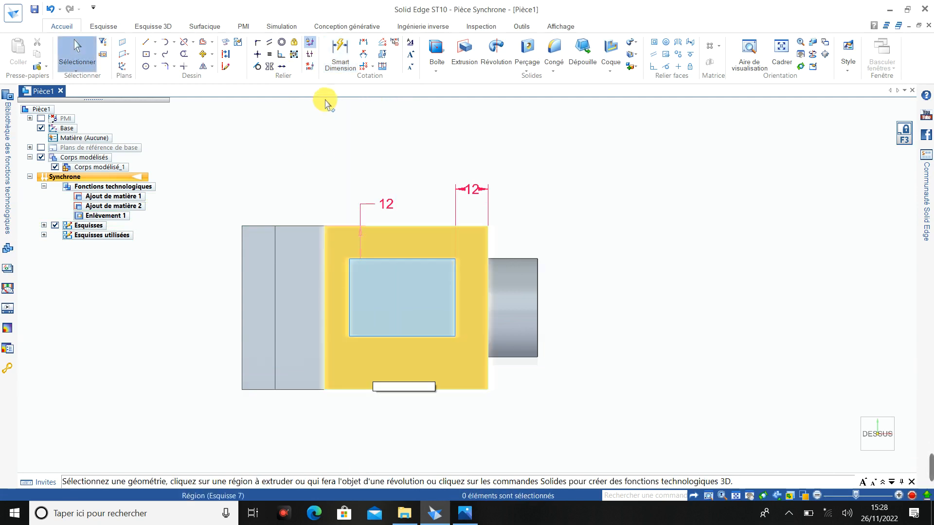
- Dimension the rectangle's lower long edge, as seen in the top view, 12 mm from the block's lower side edge
left_click(337, 48)
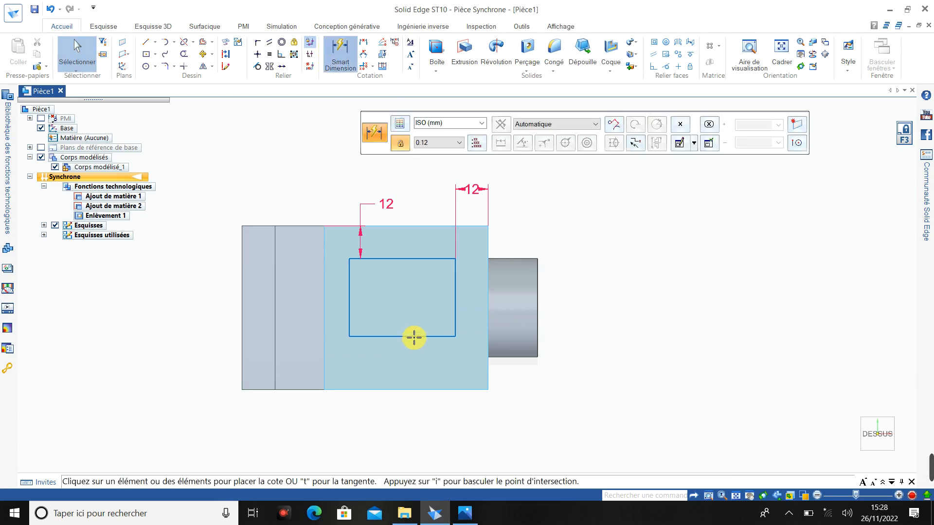
left_click(414, 336)
left_click(417, 389)
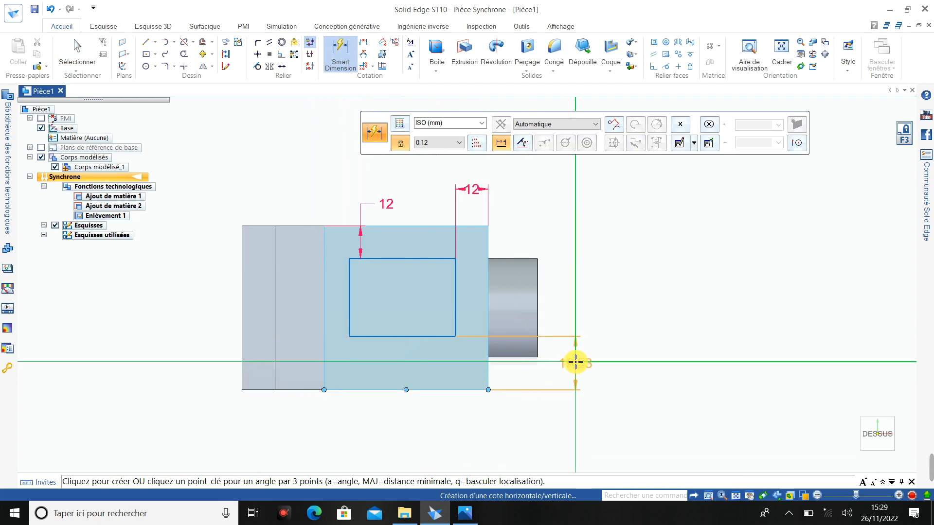
left_click(575, 362)
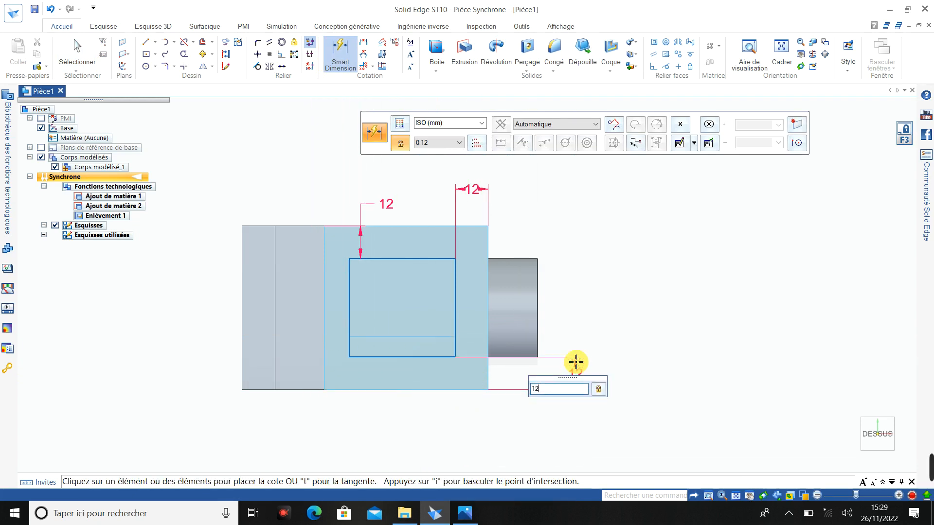
key("Return")
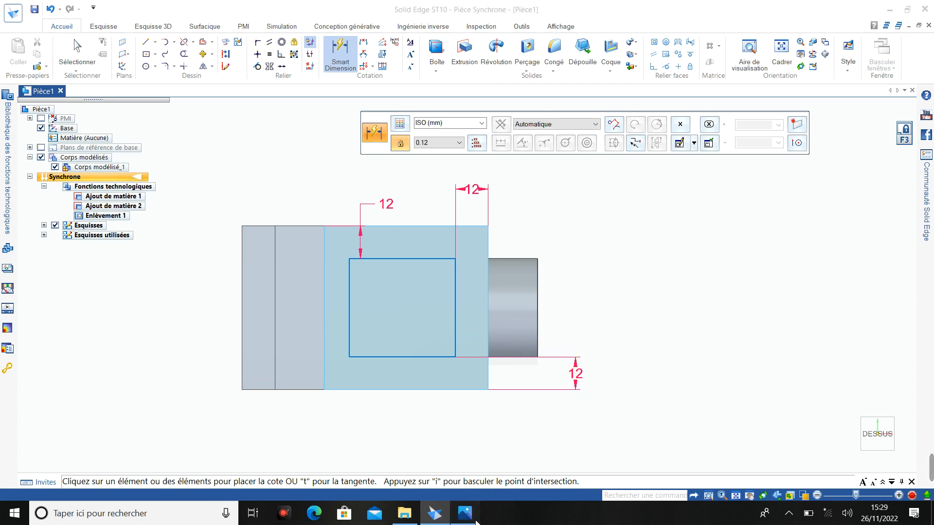
- Check the pocket length in the reference drawing and dimension the rectangle's length as 48 mm
left_click(474, 519)
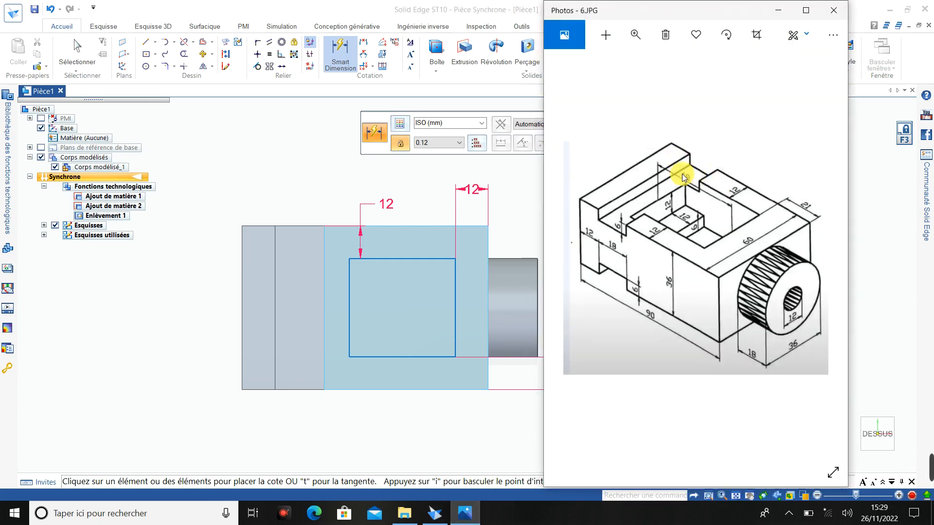
left_click(779, 11)
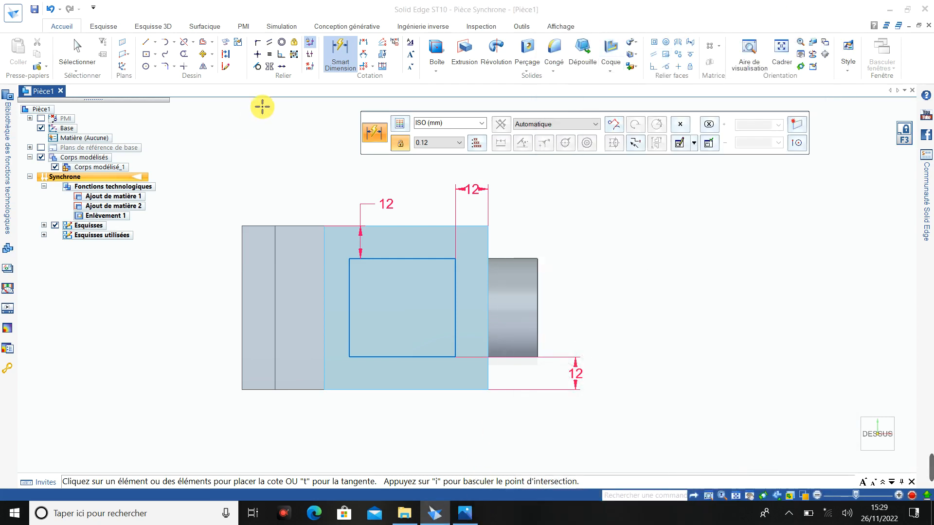
left_click(399, 257)
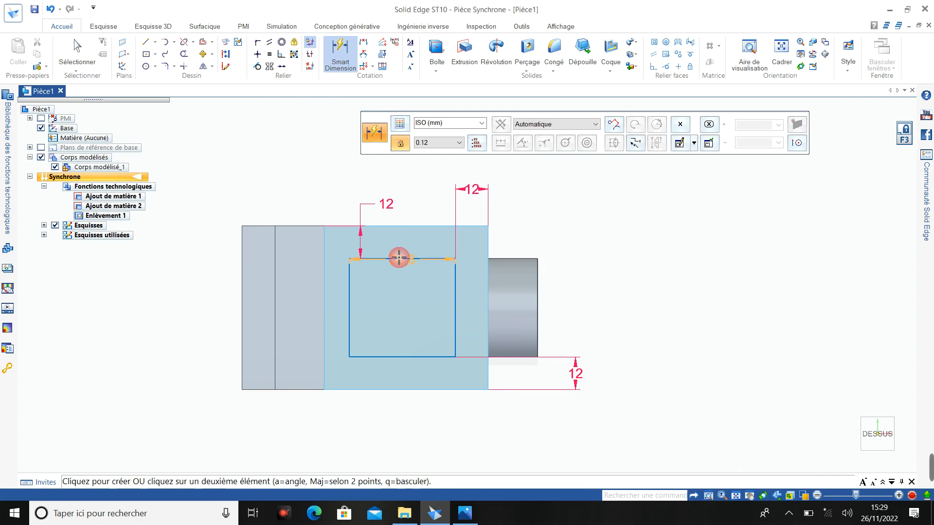
left_click(398, 426)
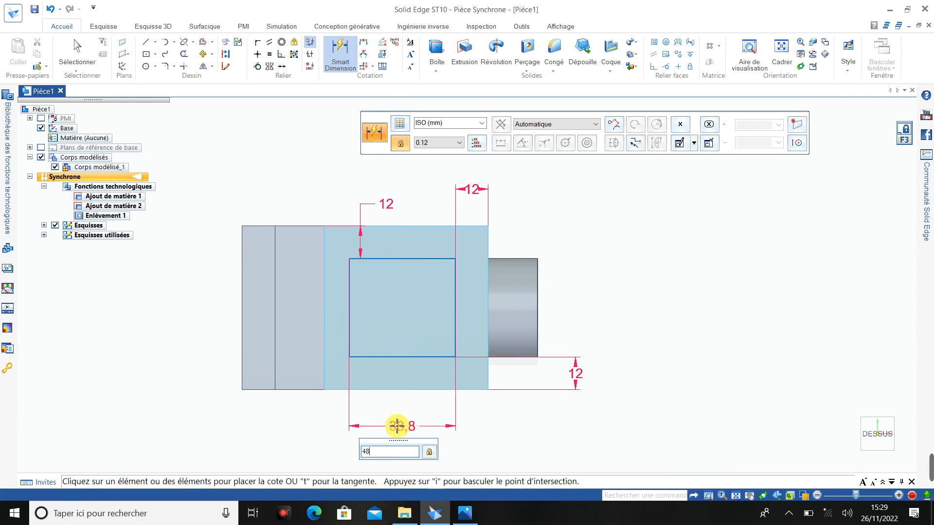
key("Return")
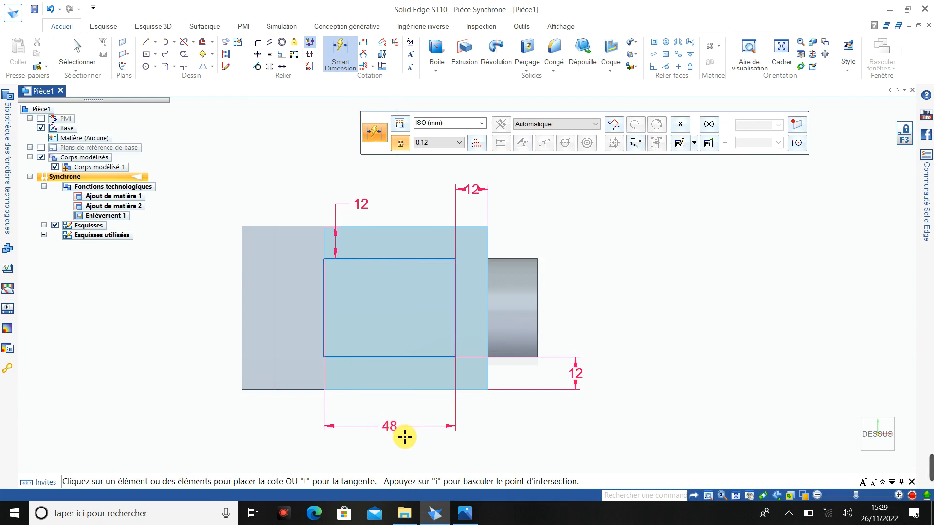
- View the sketched block in 3D and review the pocket's depth dimensions in the reference drawing
middle_click_drag(405, 437, 369, 369)
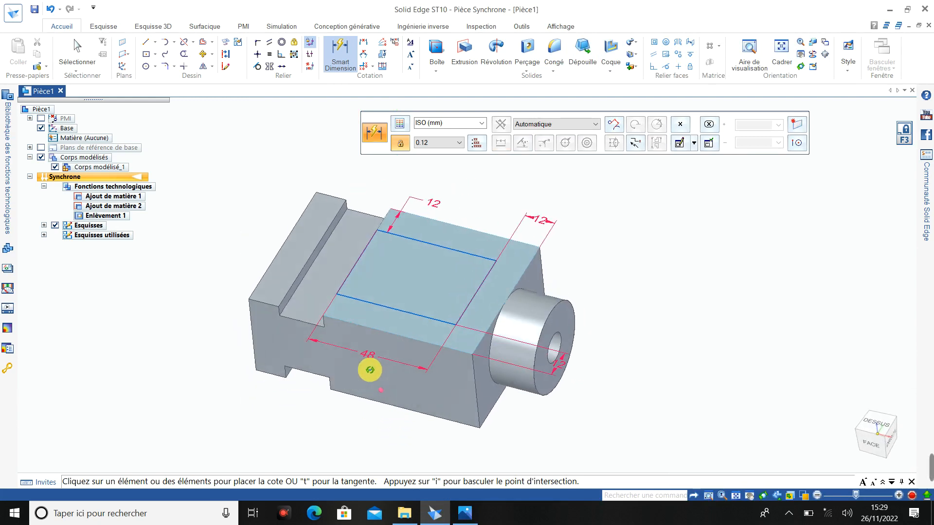
left_click(434, 514)
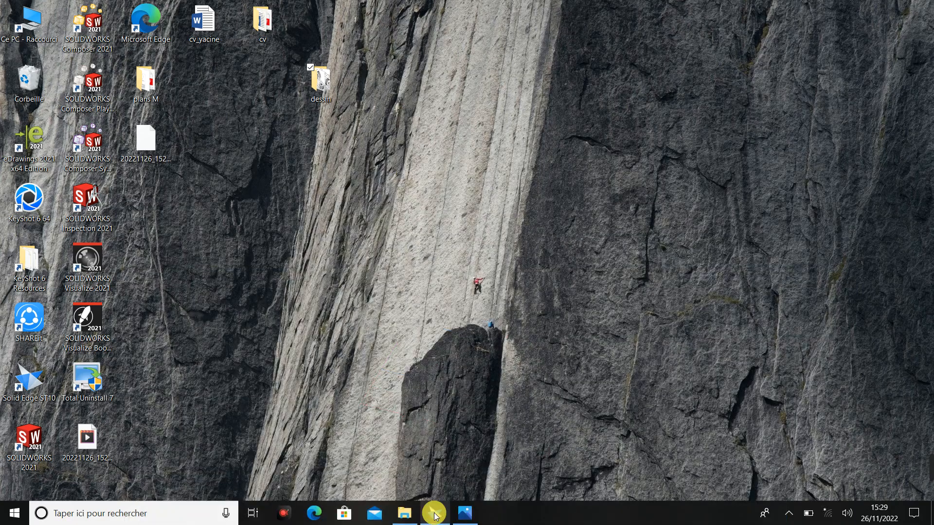
left_click(434, 514)
left_click(467, 515)
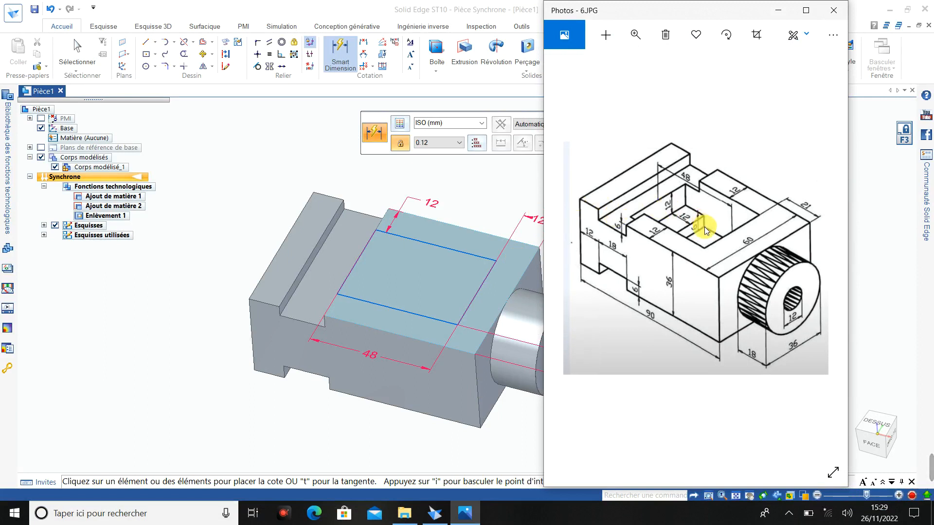
left_click(234, 158)
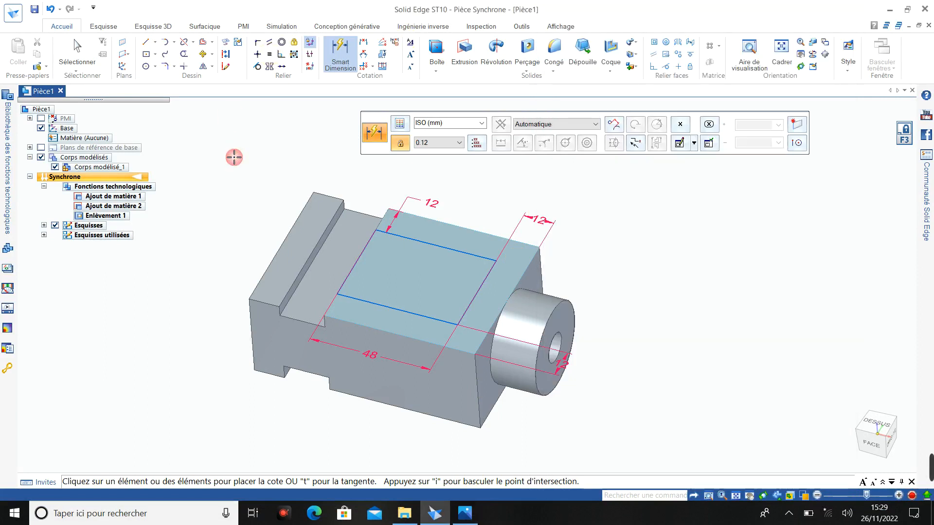
left_click(466, 67)
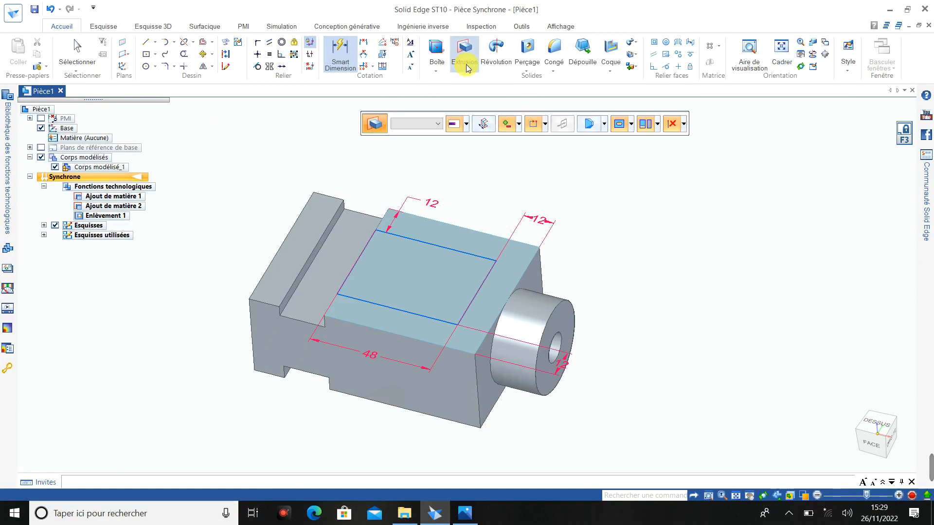
left_click(518, 125)
left_click(524, 169)
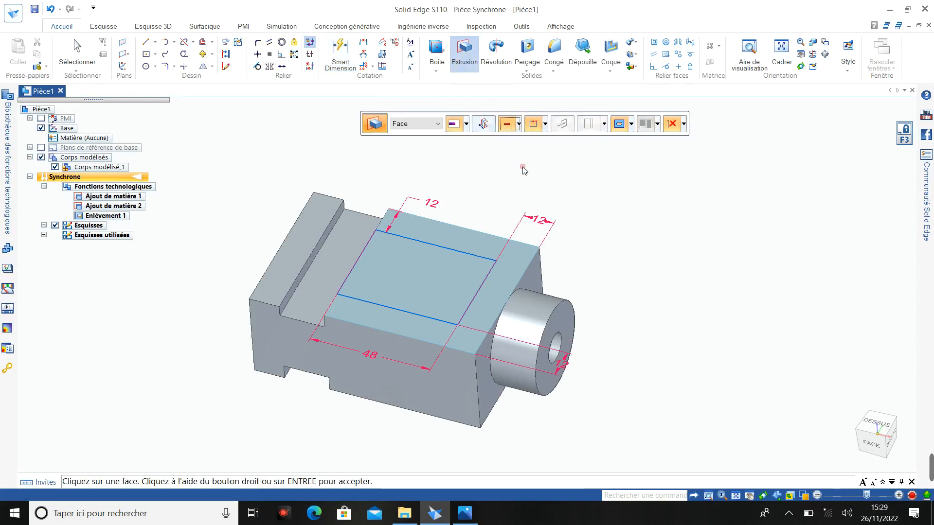
left_click(77, 53)
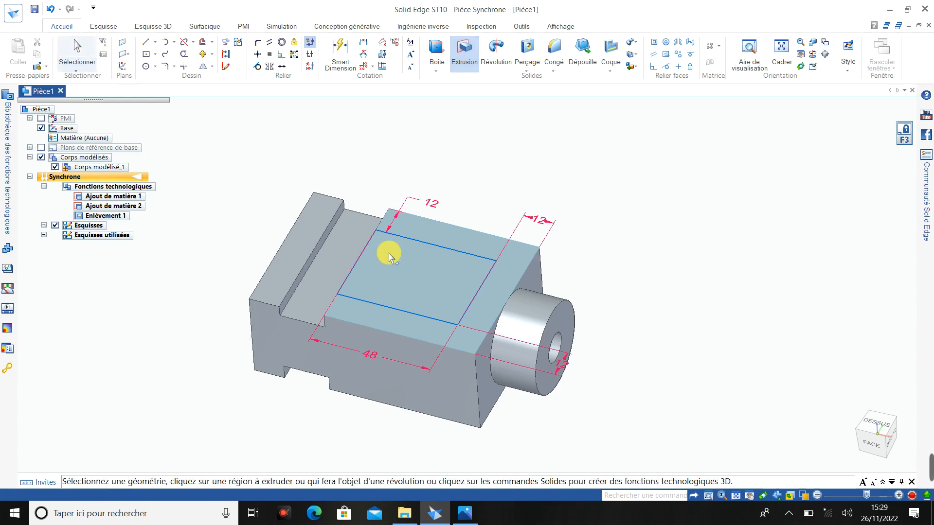
- Extrude the rectangular region 18 mm down into the block as a cut to form the pocket
left_click(429, 275)
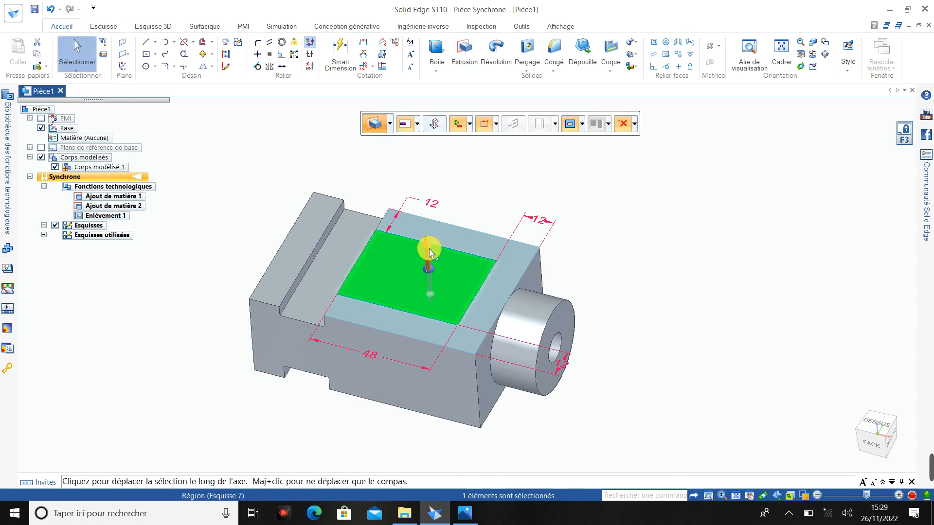
left_click(425, 244)
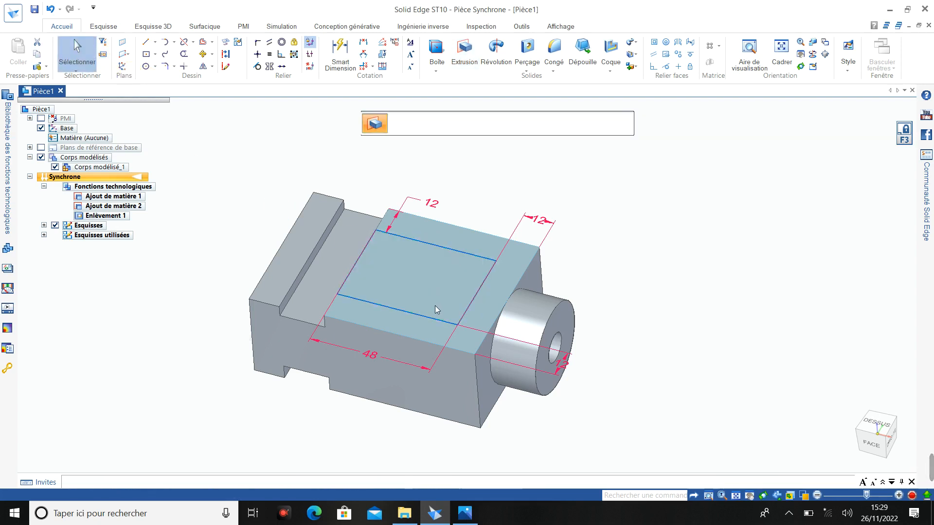
left_click(434, 339)
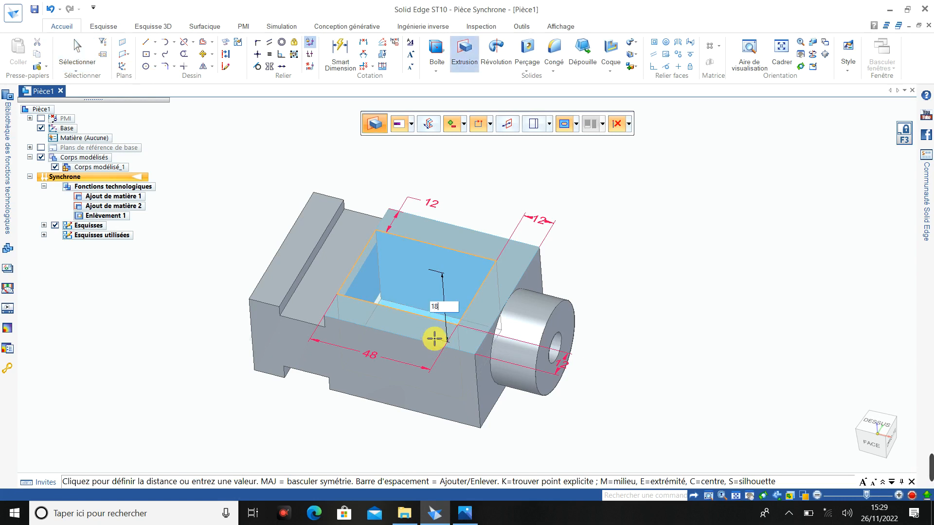
key("Return")
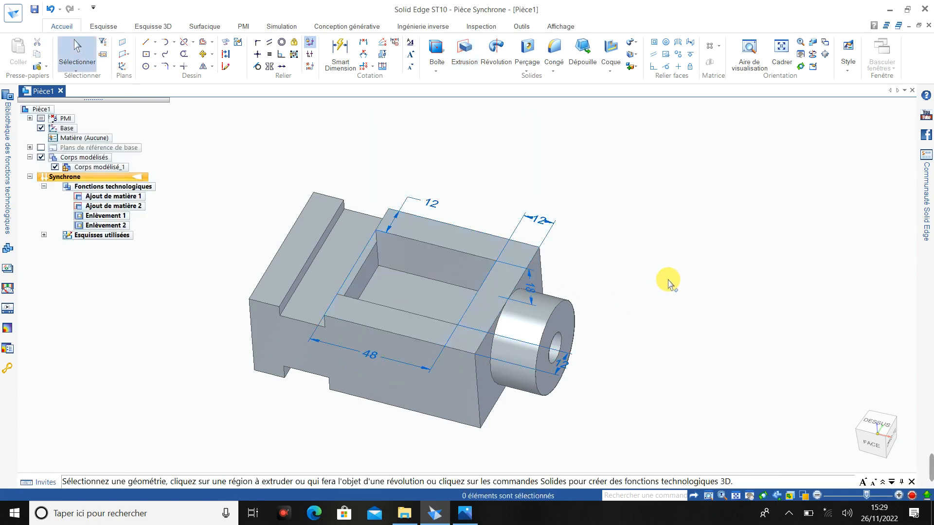
- Inspect the cut pocket and the bored boss, and compare the model with the reference drawing
middle_click_drag(584, 363, 561, 362)
scroll(559, 397, "up", 2)
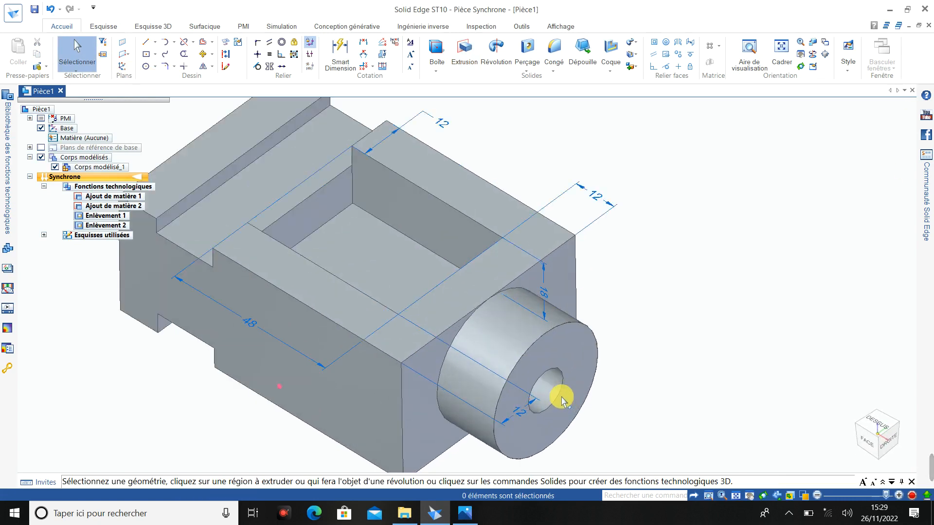
scroll(559, 390, "down", 1)
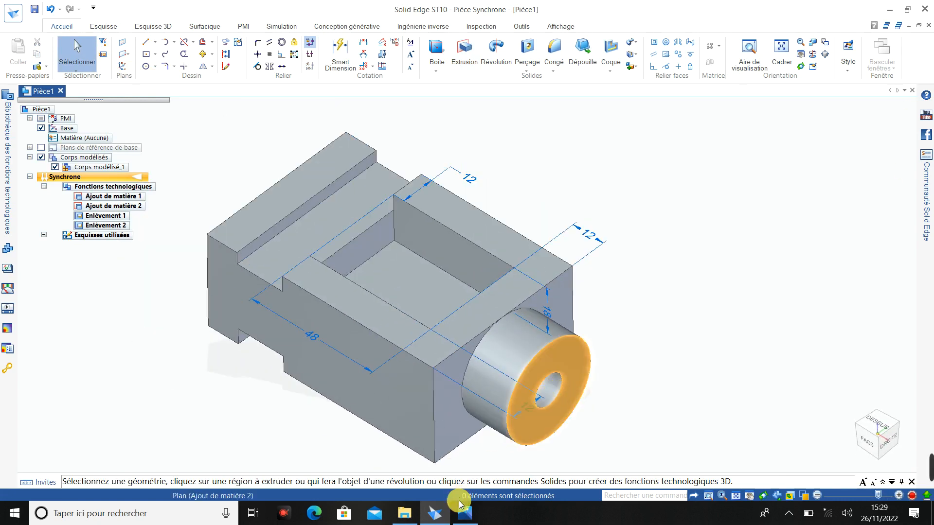
left_click(466, 514)
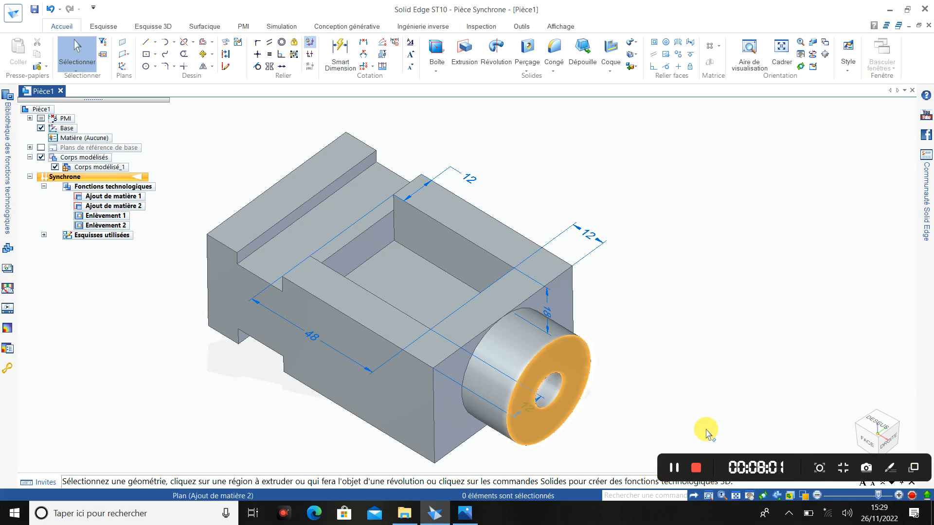
left_click(465, 513)
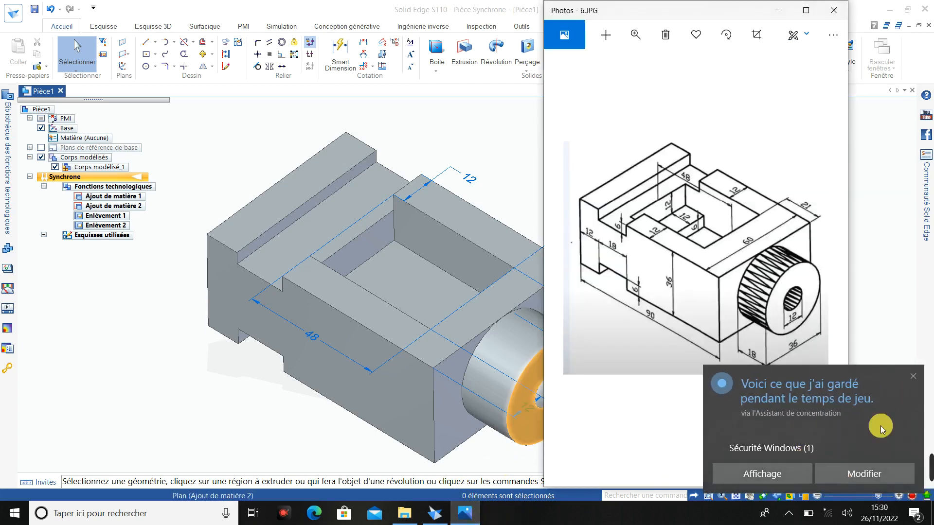
left_click(913, 375)
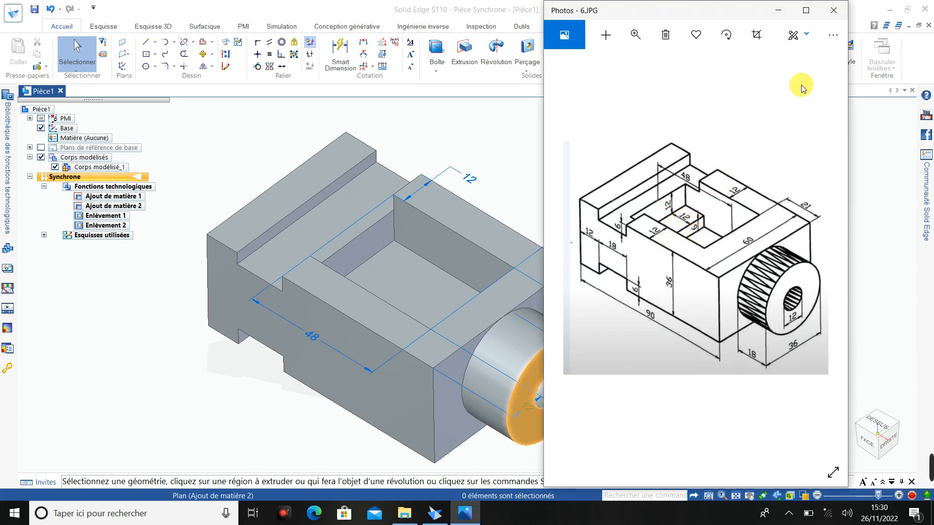
- Sketch a two-point rectangle on the pocket floor, about 15 mm wide and spanning the pocket from its inner corner to the opposite wall
left_click(778, 10)
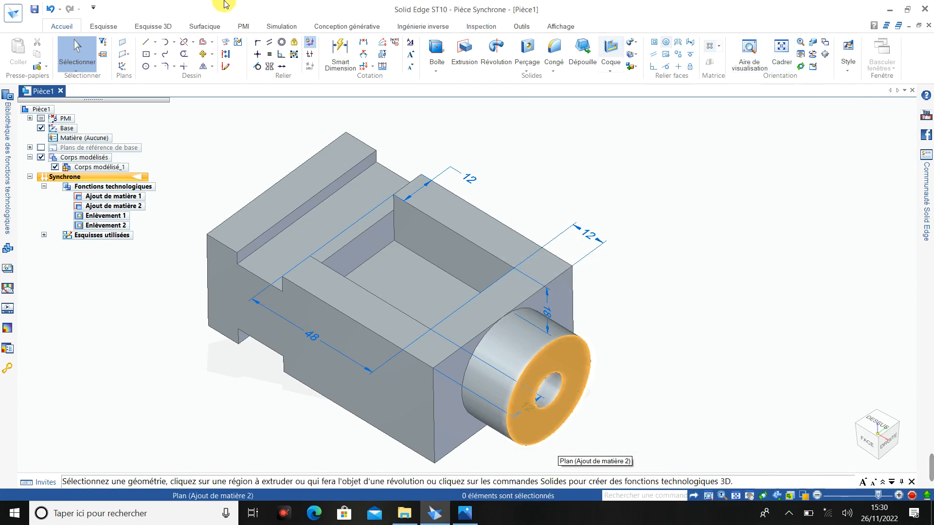
left_click(154, 54)
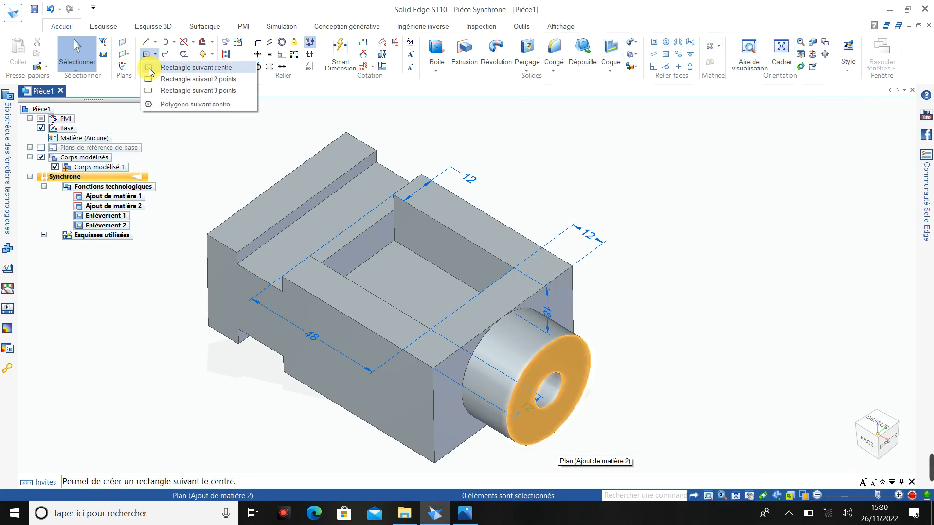
left_click(156, 79)
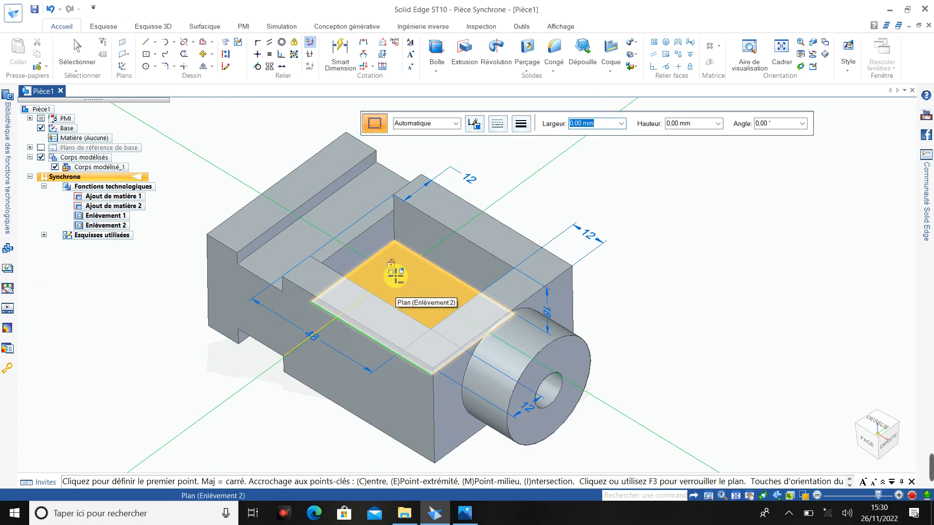
key("F3")
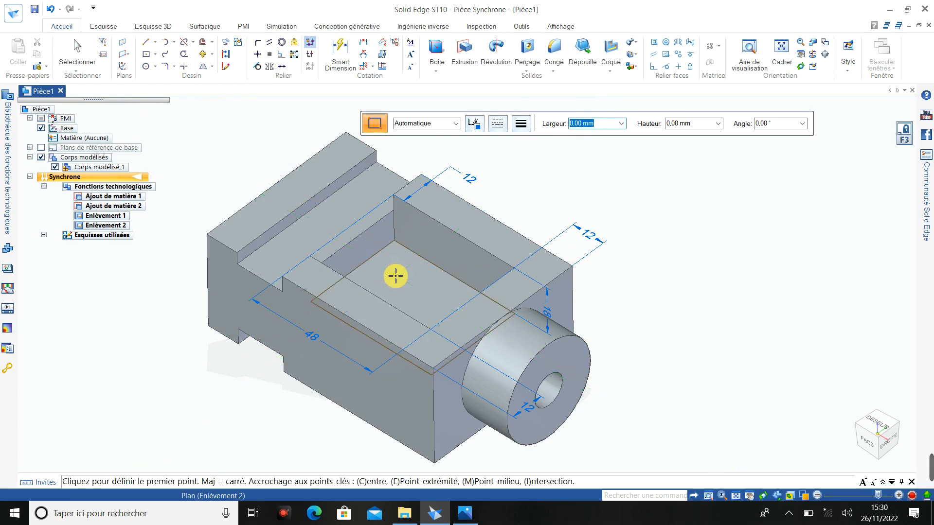
left_click(394, 240)
middle_click_drag(415, 260, 384, 334)
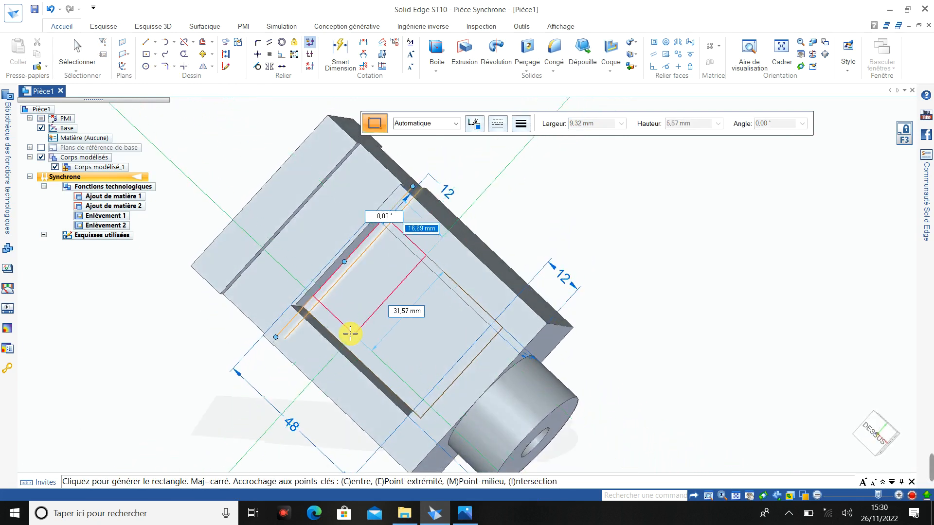
left_click(342, 343)
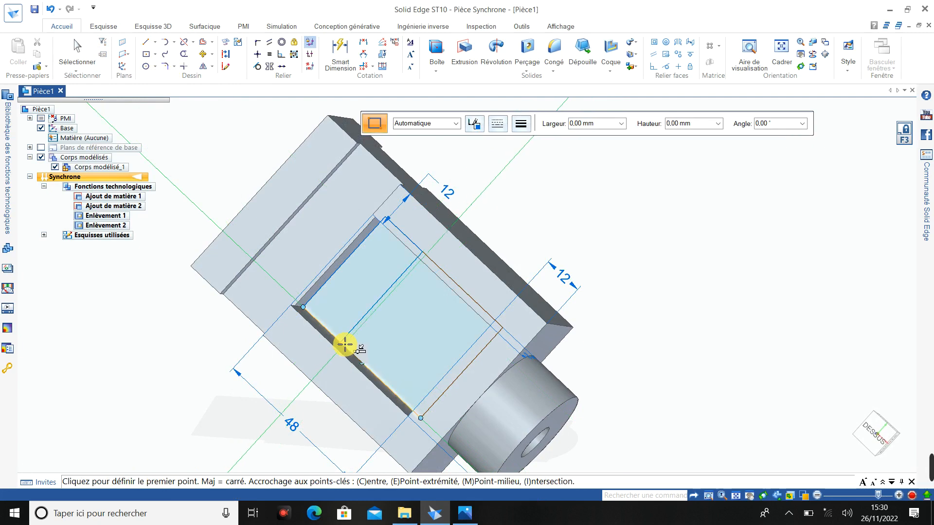
key("Escape")
- Dimension the short side of the pocket-floor rectangle as 12 mm
middle_click_drag(359, 327, 375, 267)
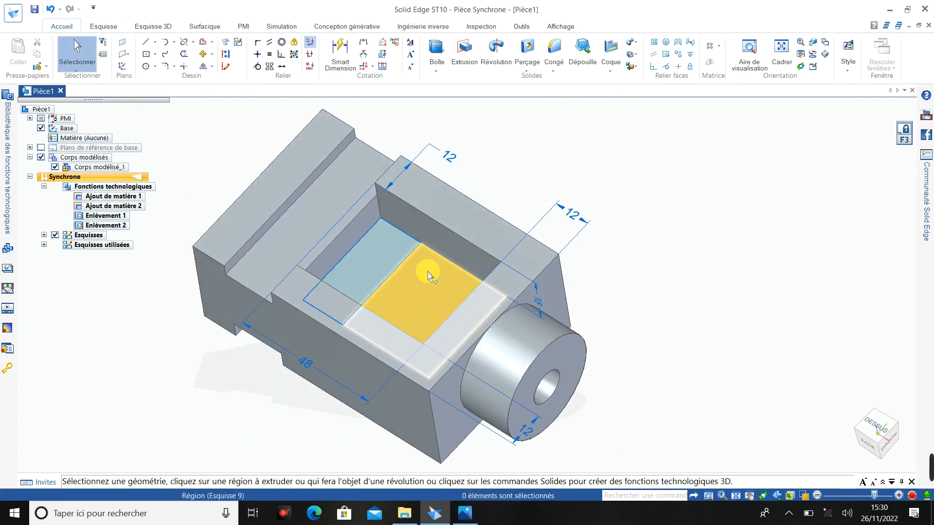
left_click(343, 46)
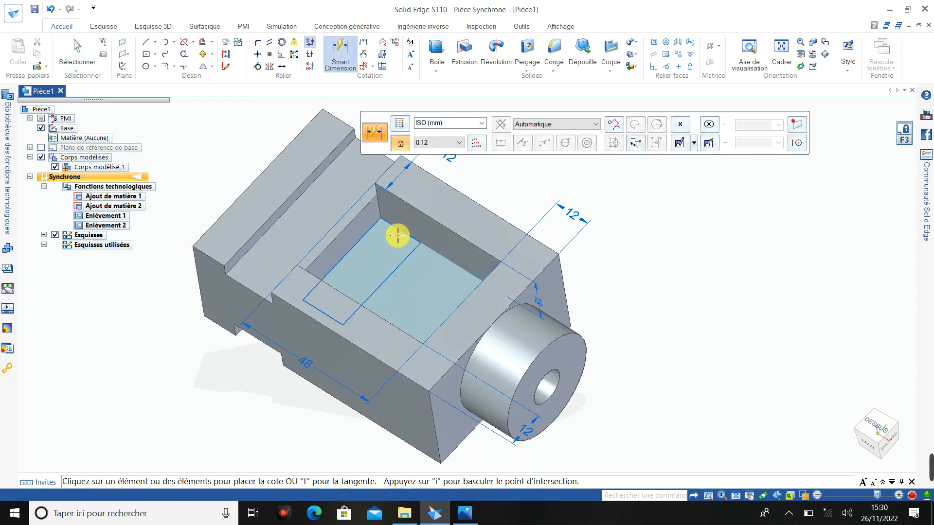
left_click(398, 232)
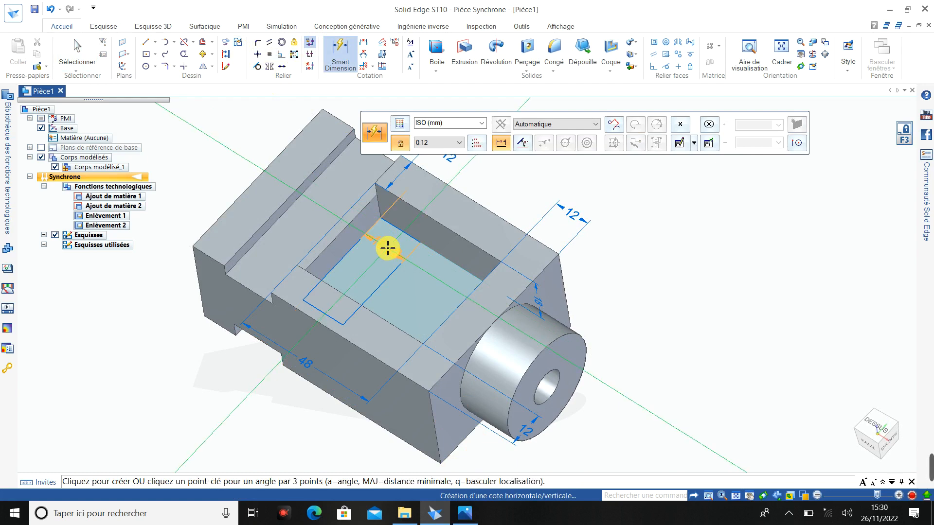
left_click(379, 259)
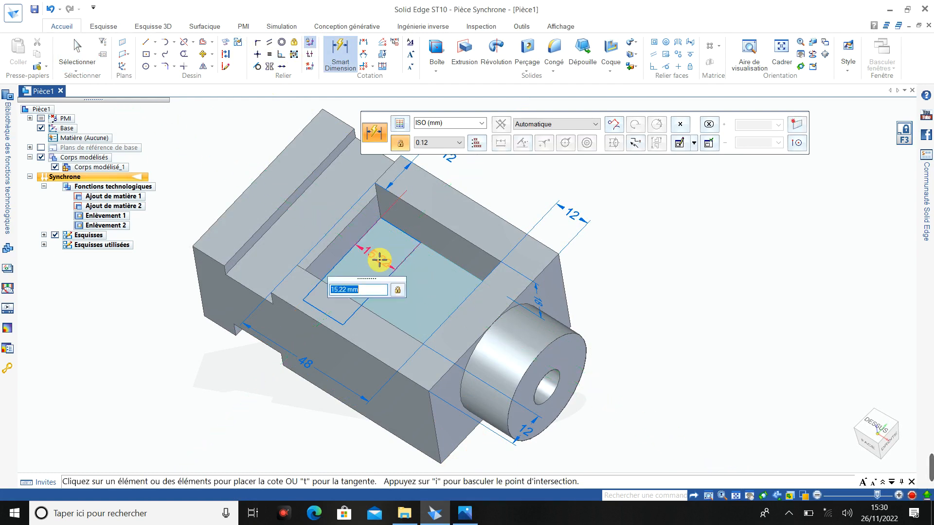
key("Return")
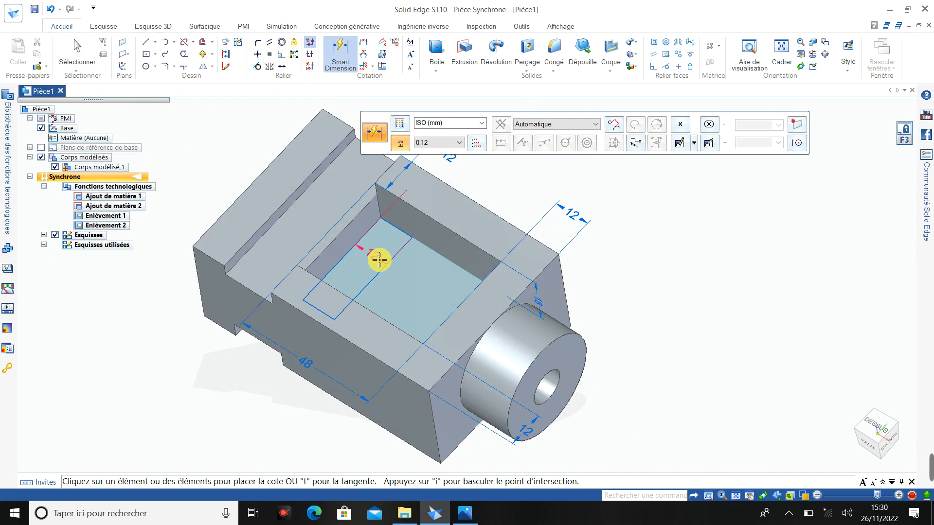
- Extrude the 12 mm wide rectangular region upward from the pocket floor as added material to form a raised step
left_click(468, 58)
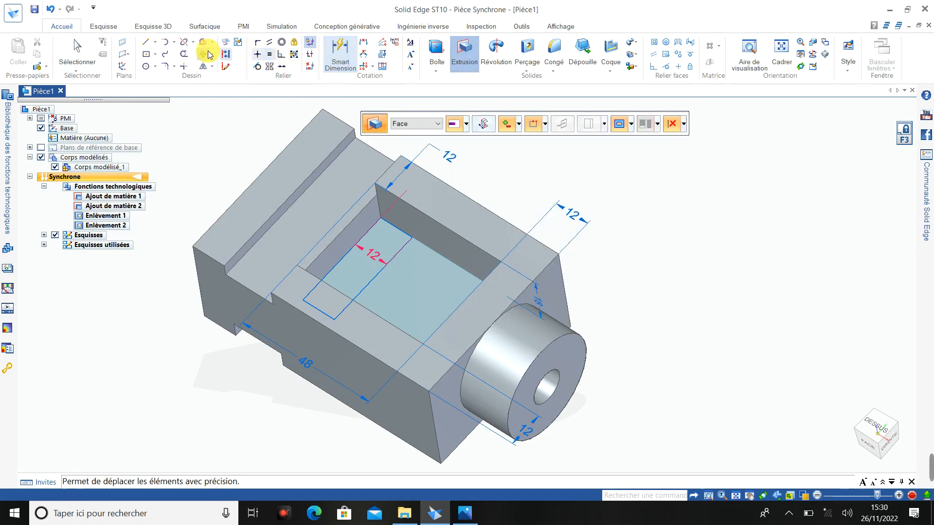
left_click(78, 55)
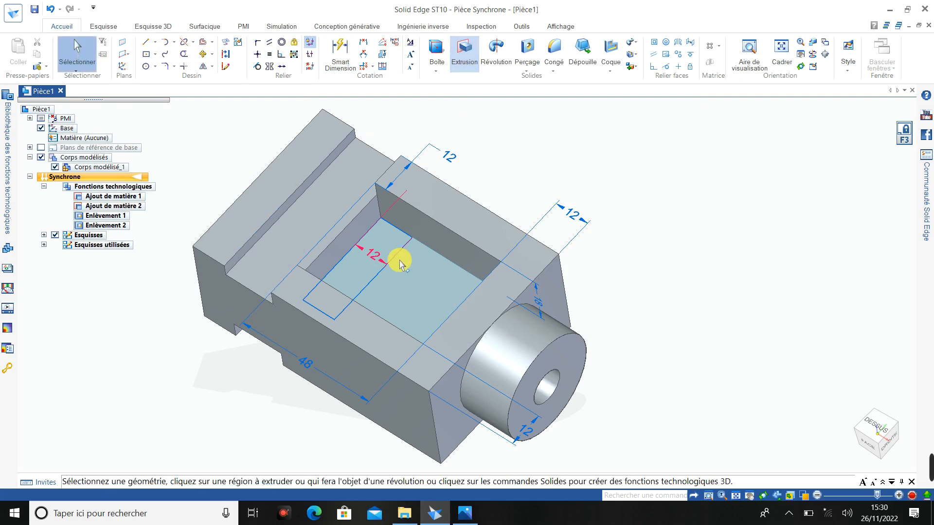
left_click(382, 243)
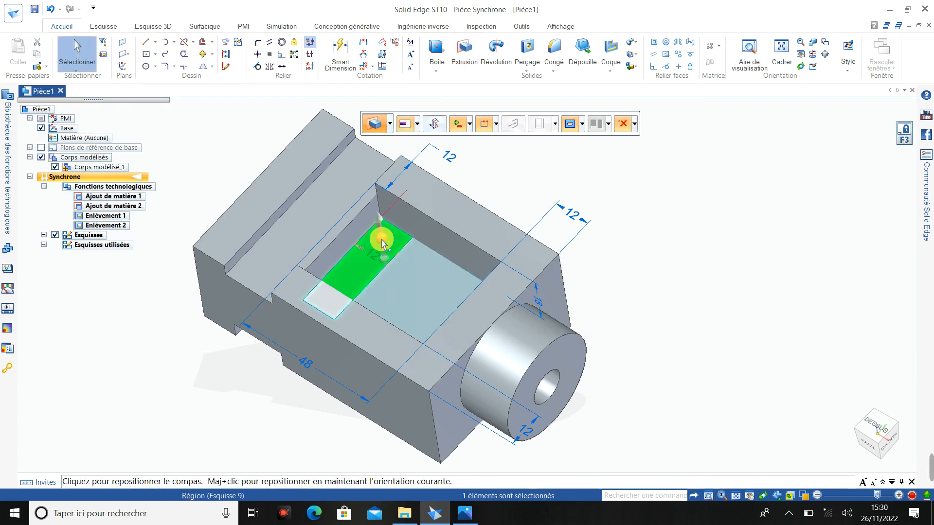
left_click(379, 217)
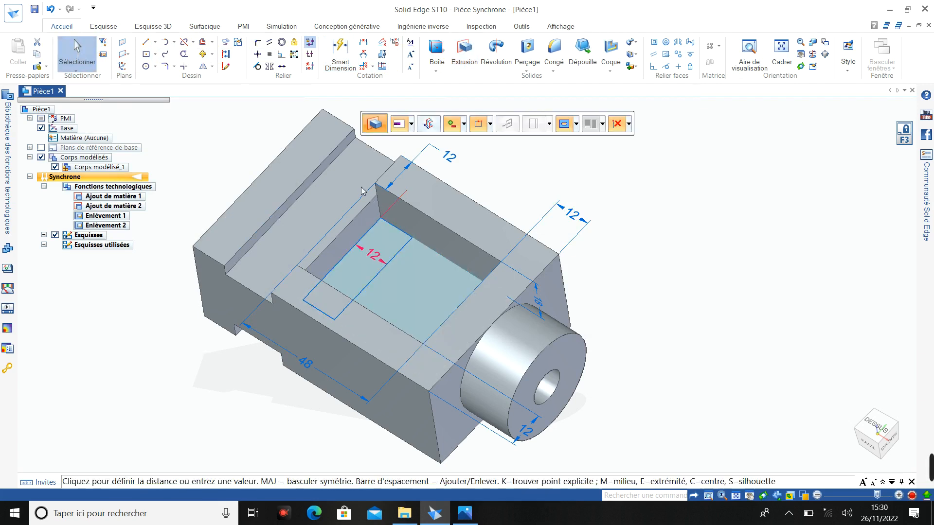
left_click(342, 175)
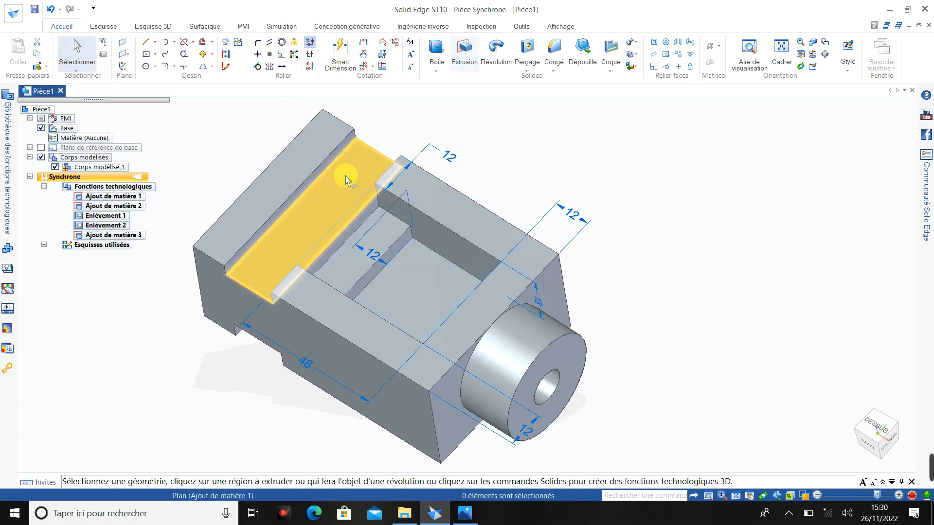
- Check the raised step inside the pocket and add a height dimension beside the block's stepped end
middle_click_drag(403, 341, 382, 300)
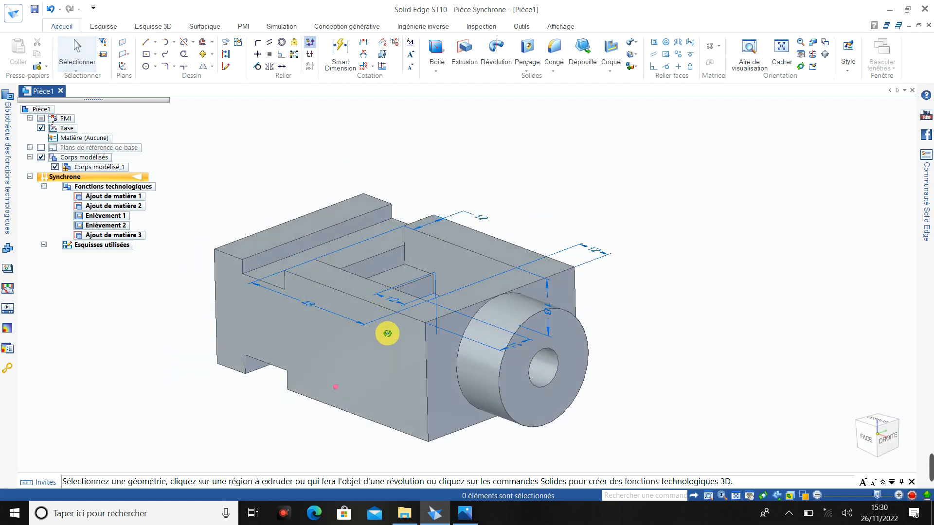
middle_click_drag(387, 334, 375, 317)
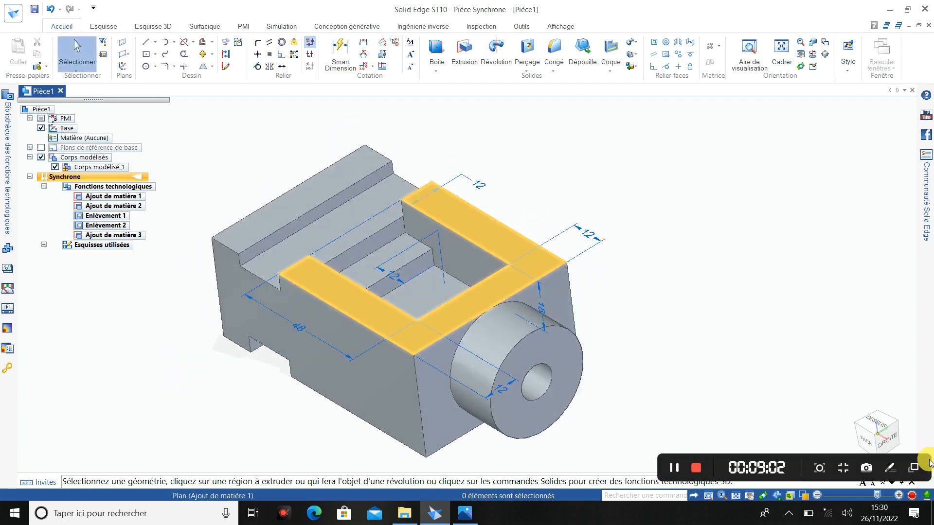
scroll(639, 315, "down", 2)
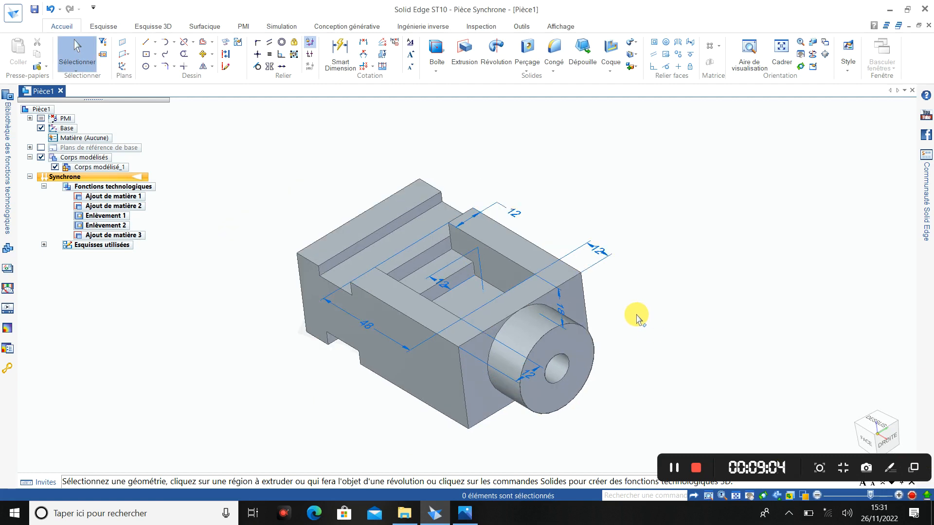
middle_click_drag(637, 316, 650, 297)
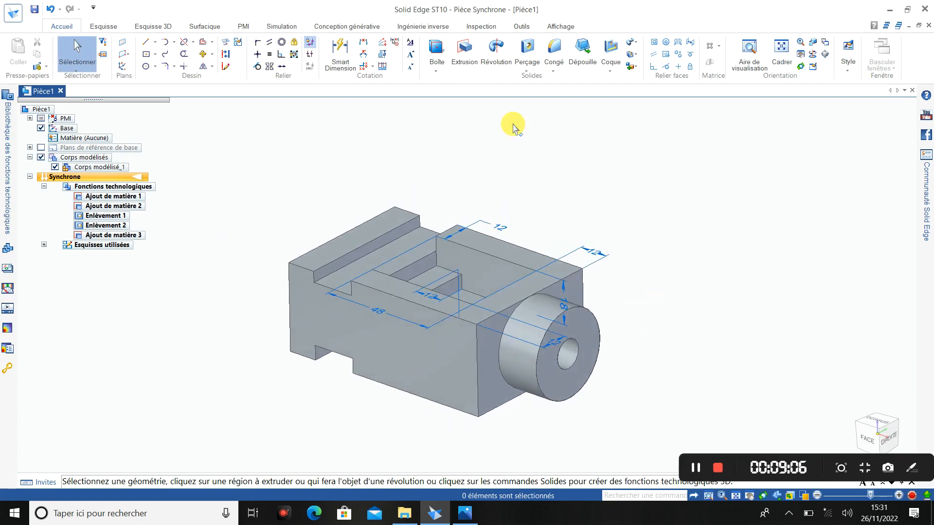
left_click(340, 52)
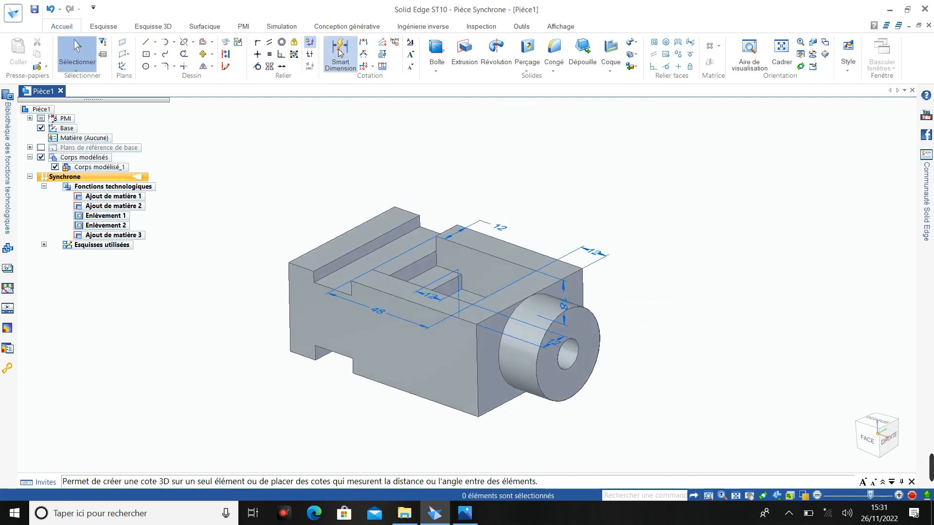
left_click(291, 274)
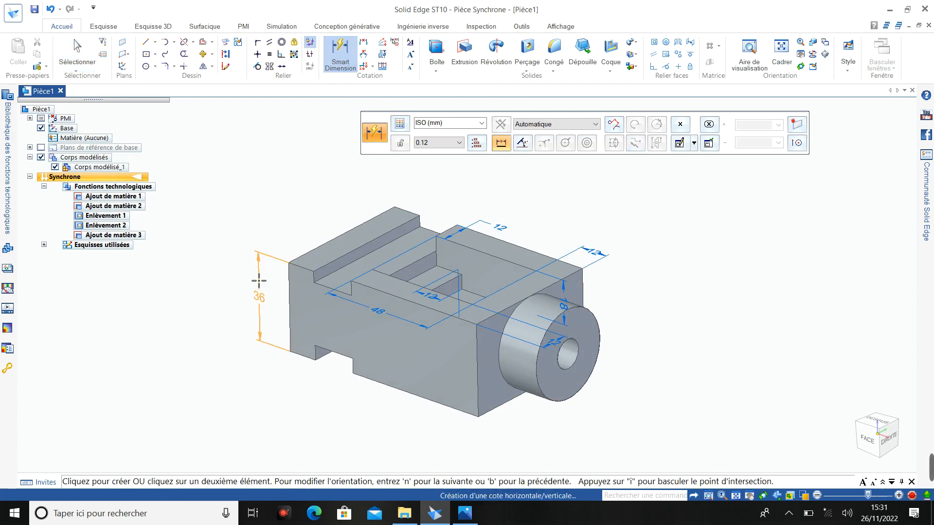
left_click(259, 280)
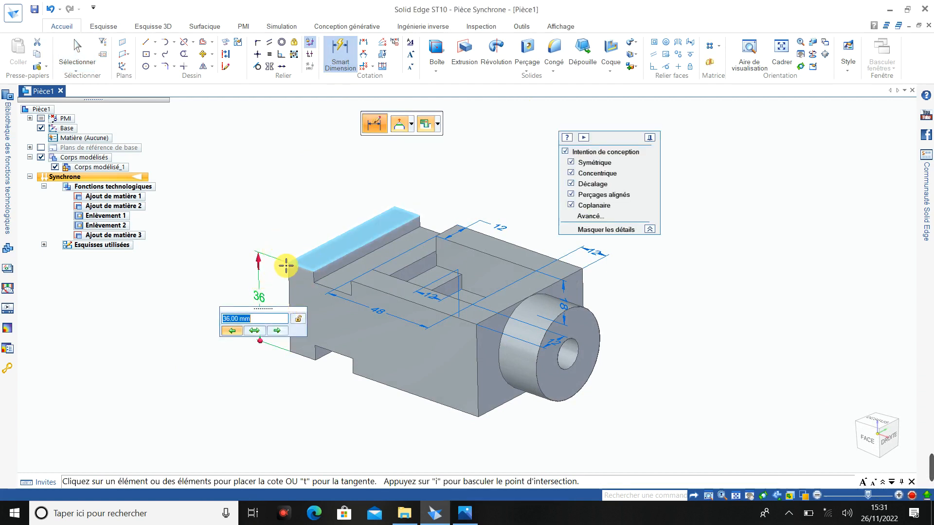
left_click(300, 221)
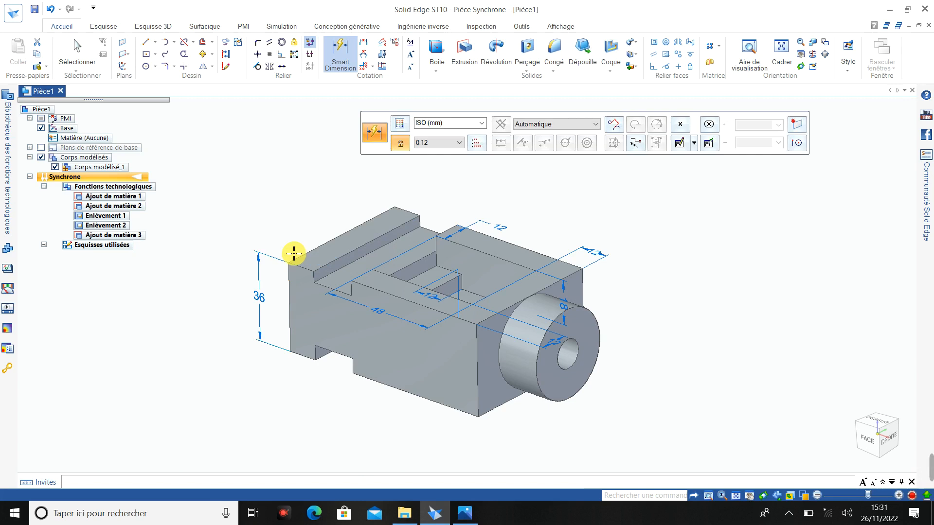
- Dimension the block's overall length between its two end edges, placing the dimension below the front face
left_click(288, 292)
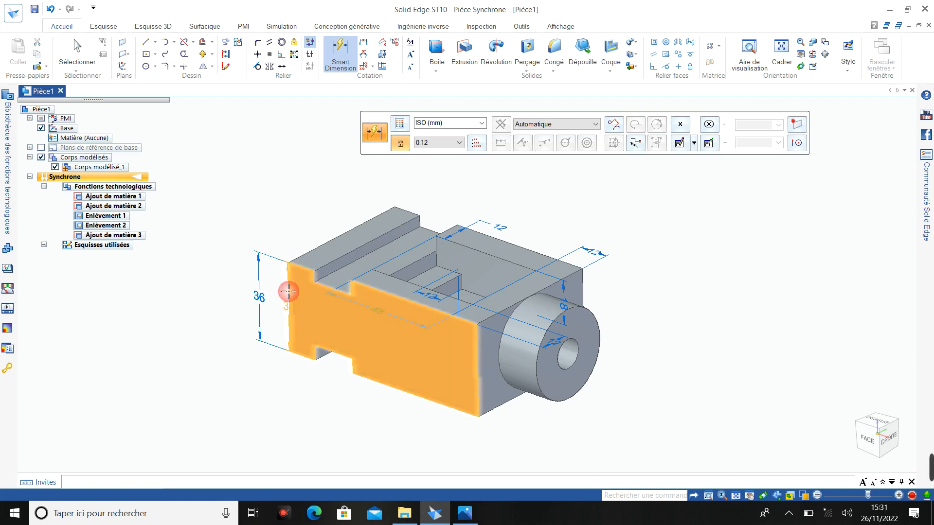
left_click(478, 340)
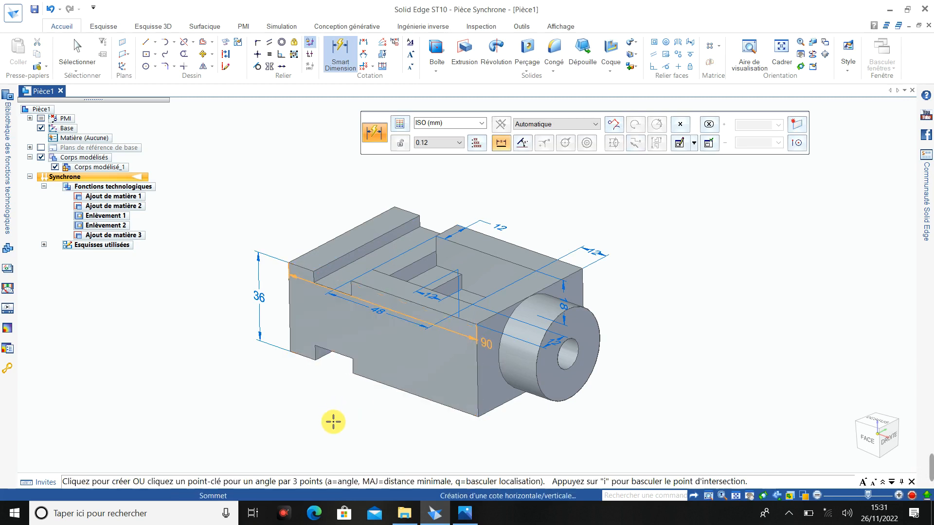
left_click(334, 410)
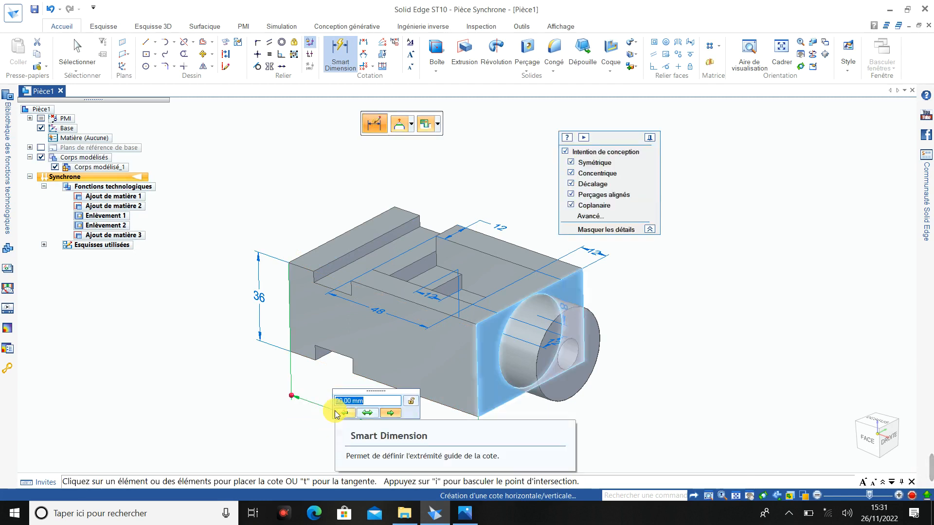
key("Return")
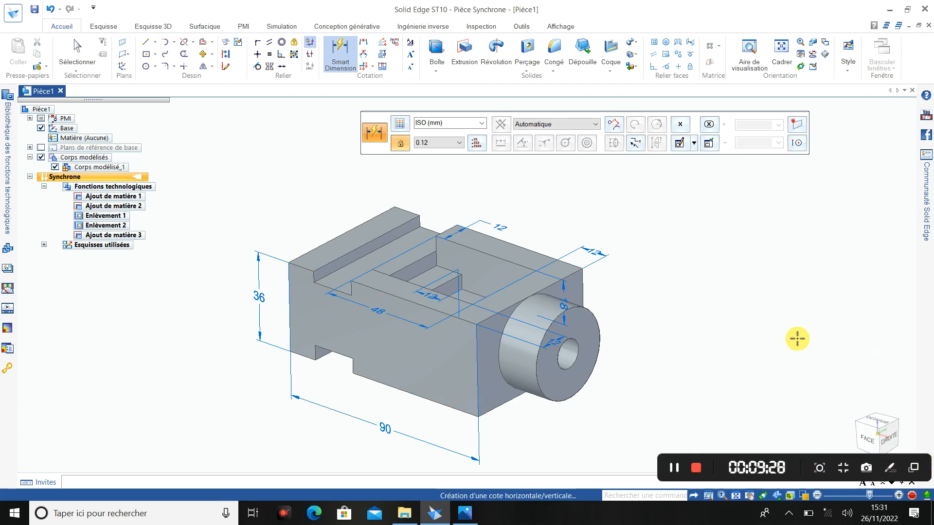
- Dimension the depth of the notch in the block's underside
scroll(325, 367, "down", 2)
scroll(324, 362, "up", 6)
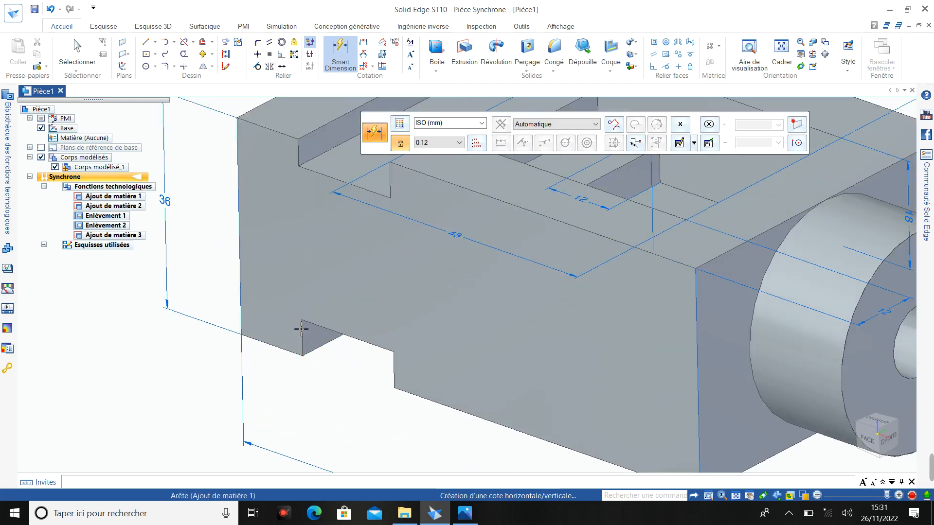
left_click(302, 334)
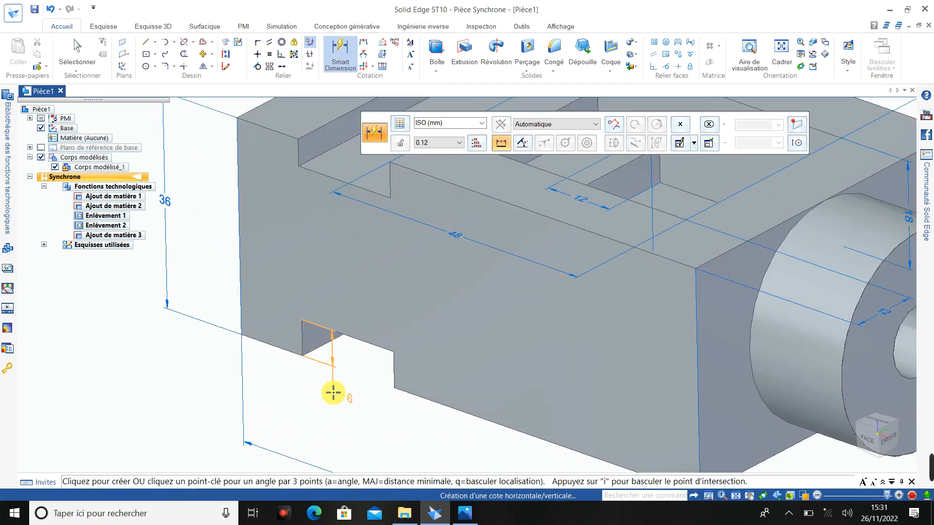
left_click(335, 352)
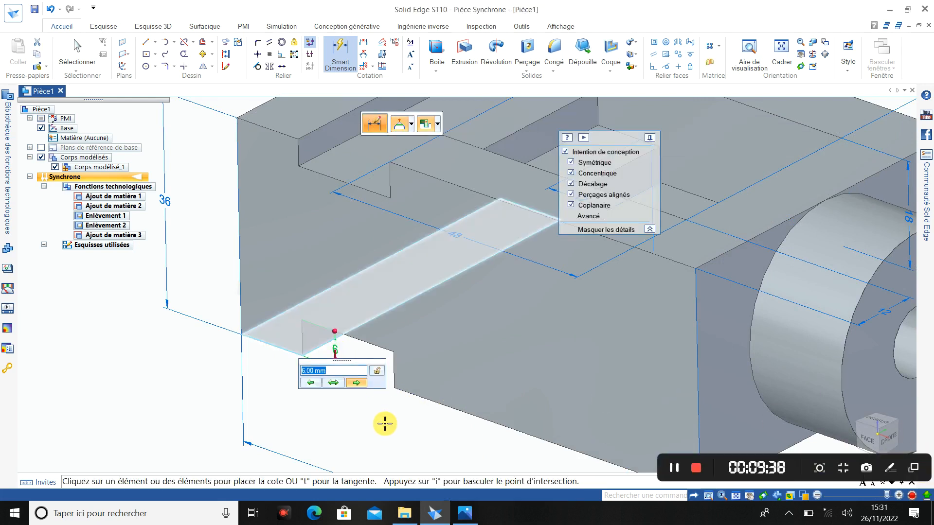
key("Return")
key("Escape")
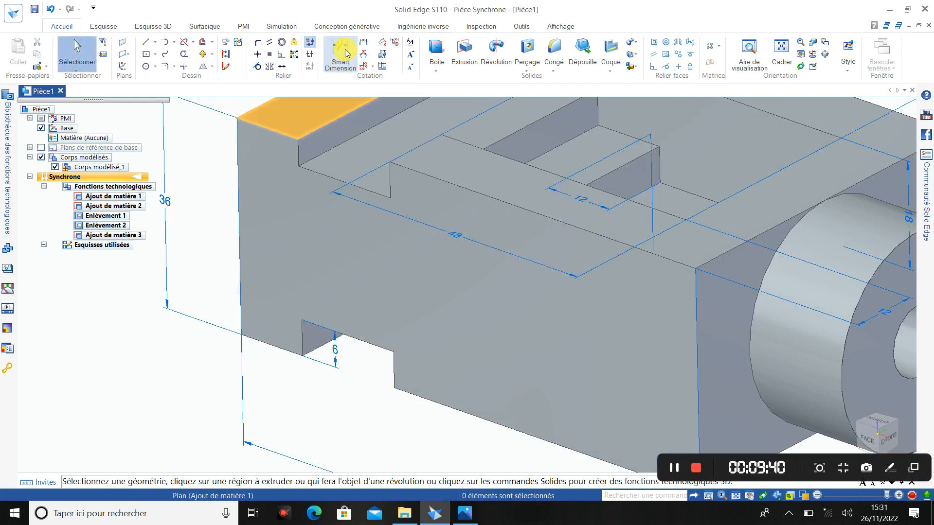
- Dimension the width of the notch in the block's underside, placing the dimension below it
left_click(344, 48)
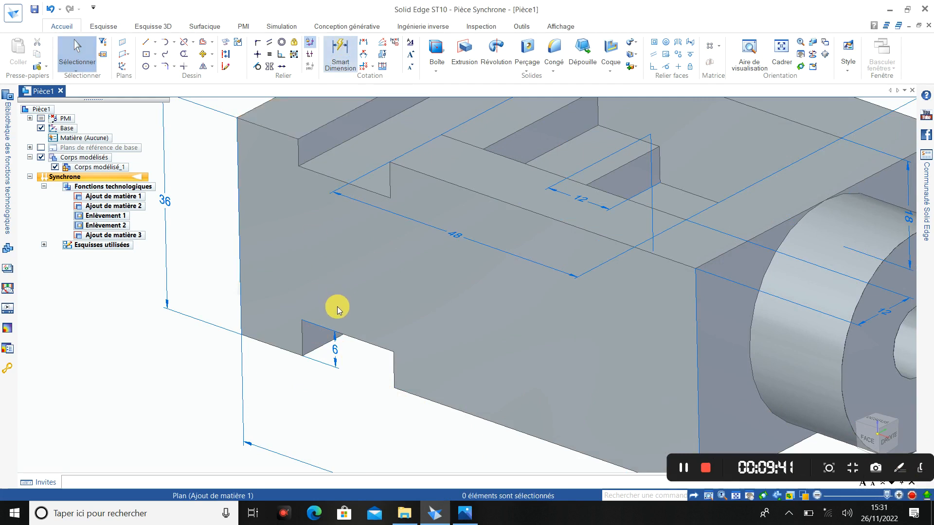
left_click(354, 339)
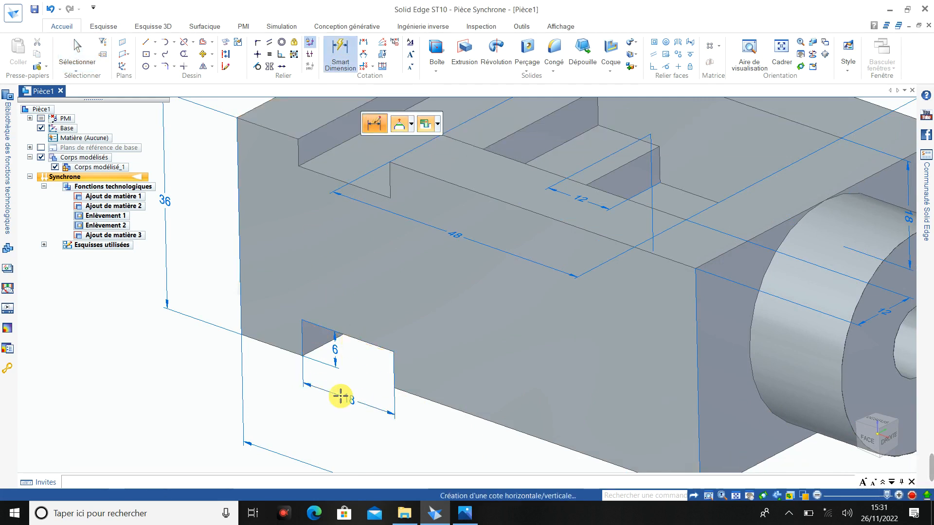
left_click(342, 400)
key("Return")
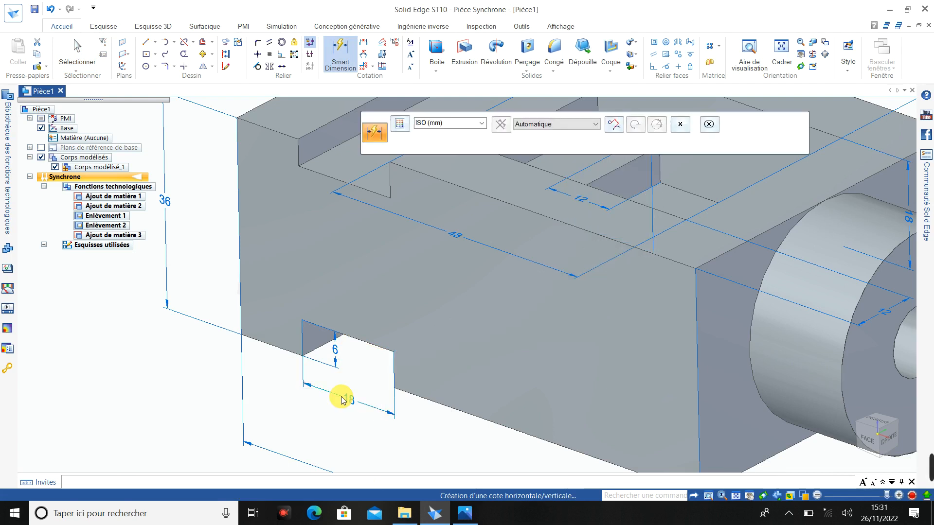
- Dimension the lower edge segment between the block's stepped end and the underside notch, placing the dimension in line with the notch width
left_click(281, 349)
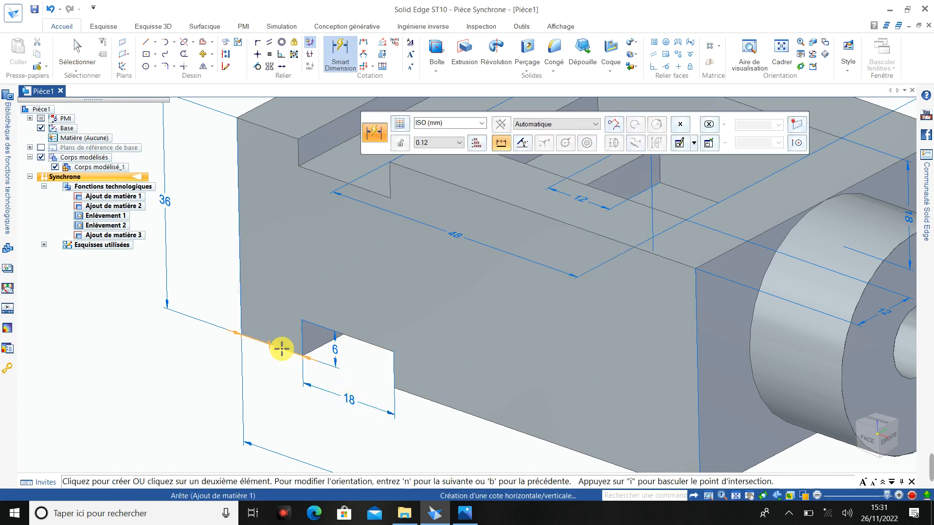
left_click(272, 375)
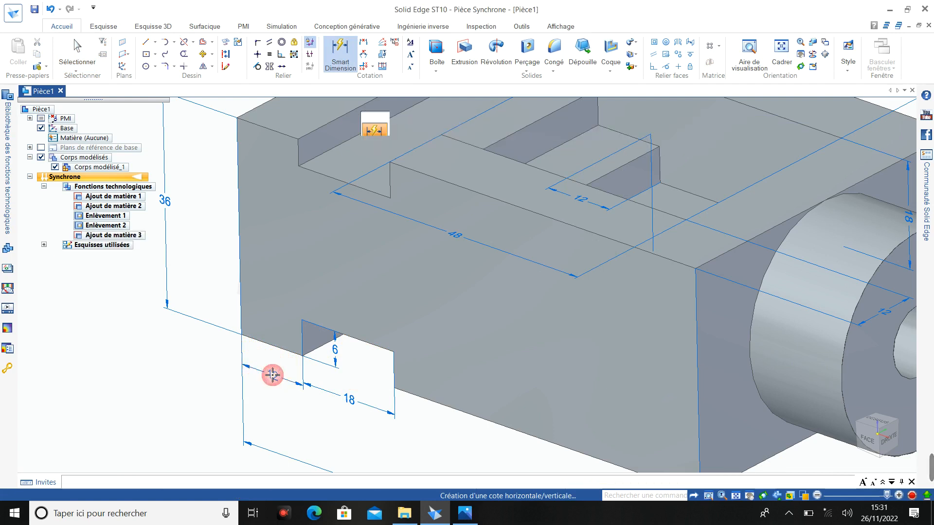
key("Return")
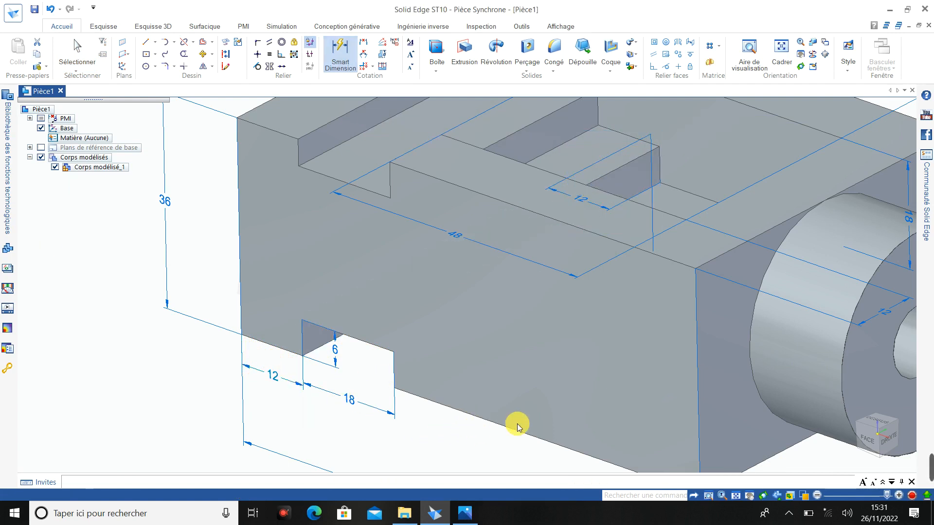
key("Escape")
mouse_move(799, 469)
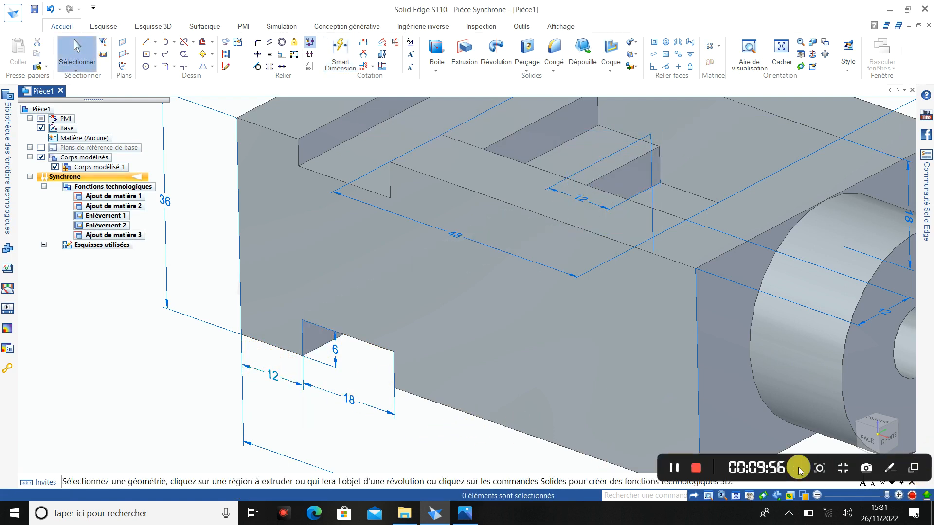
left_click(673, 470)
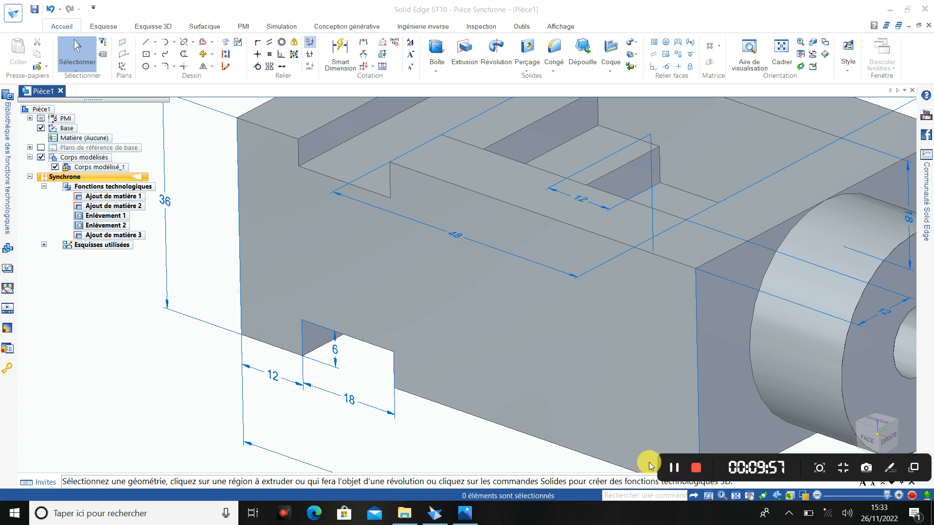
- Dimension the lower front edge from the underside notch to the block's boss end, placing the dimension below the edge
scroll(562, 427, "down", 4)
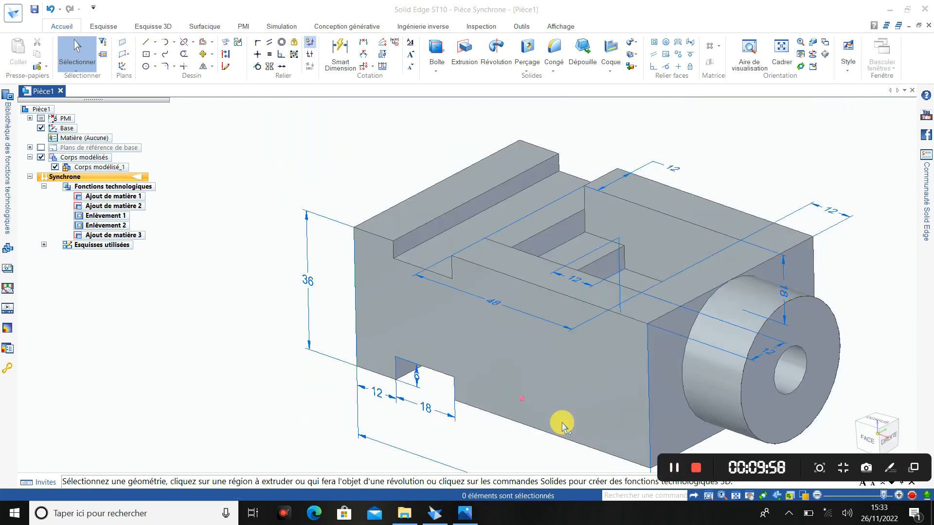
scroll(562, 430, "up", 2)
scroll(561, 428, "down", 1)
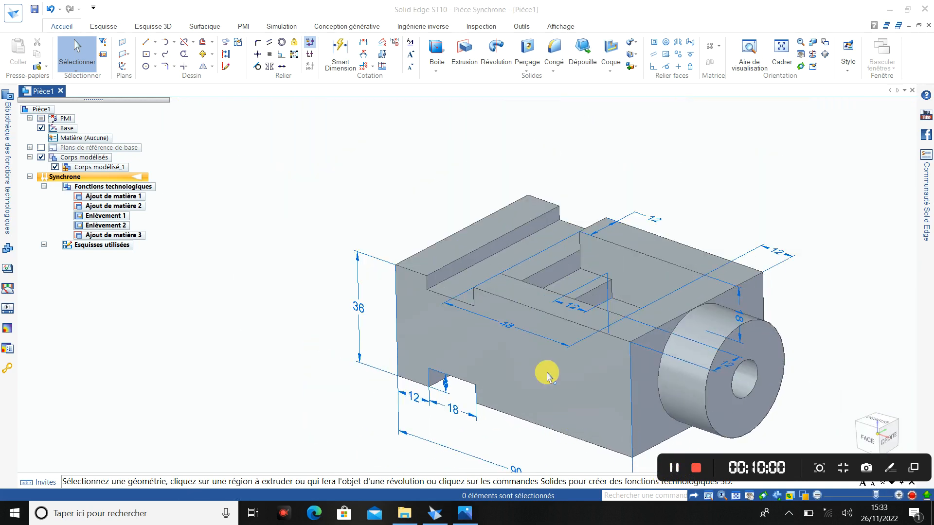
left_click(339, 49)
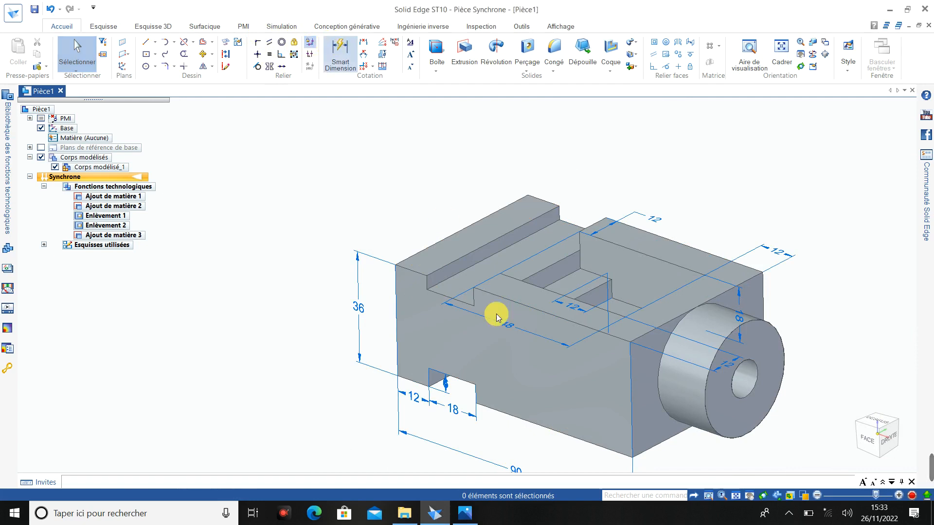
left_click(529, 423)
left_click(524, 439)
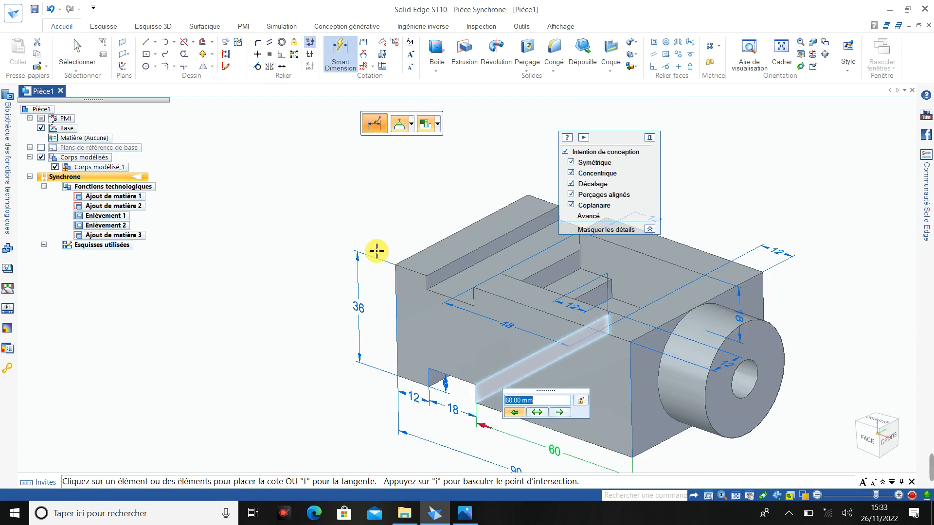
key("Return")
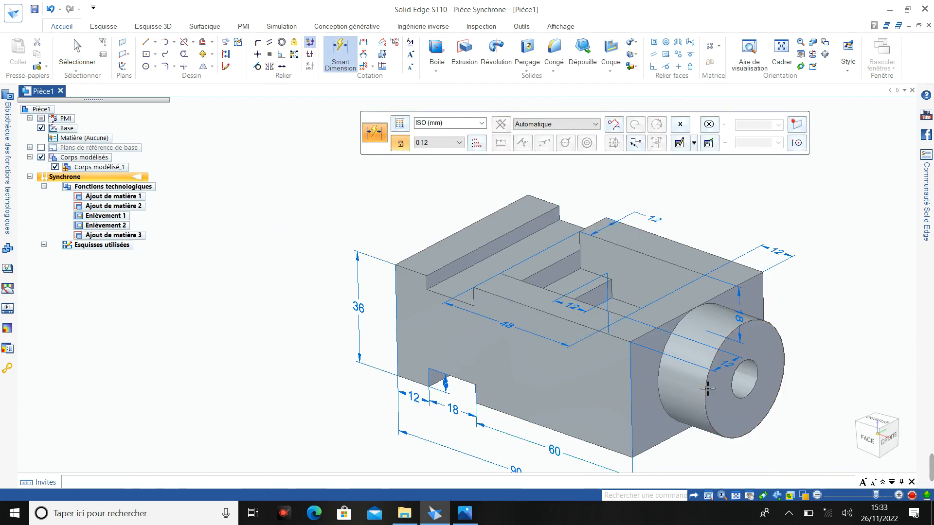
- Dimension the boss's projection length from the block's end face to its outer face, placing the dimension below the boss
left_click(659, 367)
left_click(661, 363)
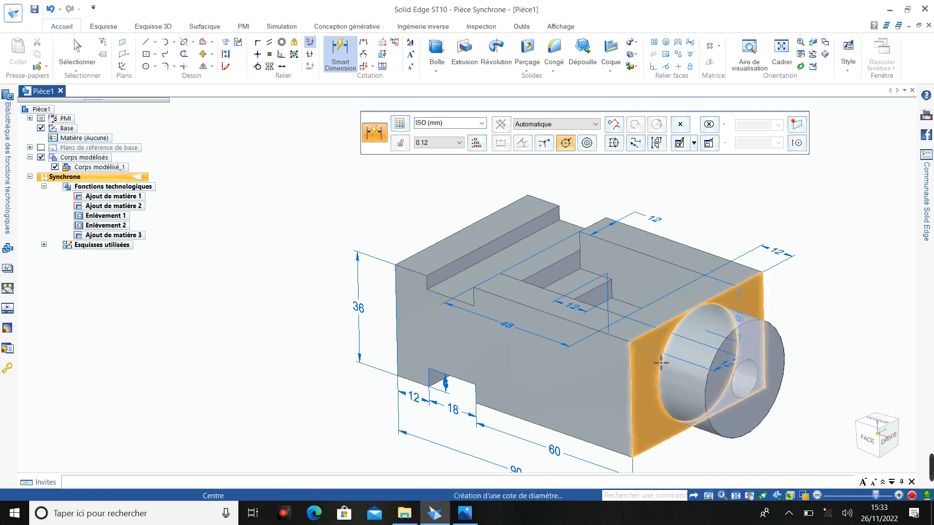
left_click(685, 450)
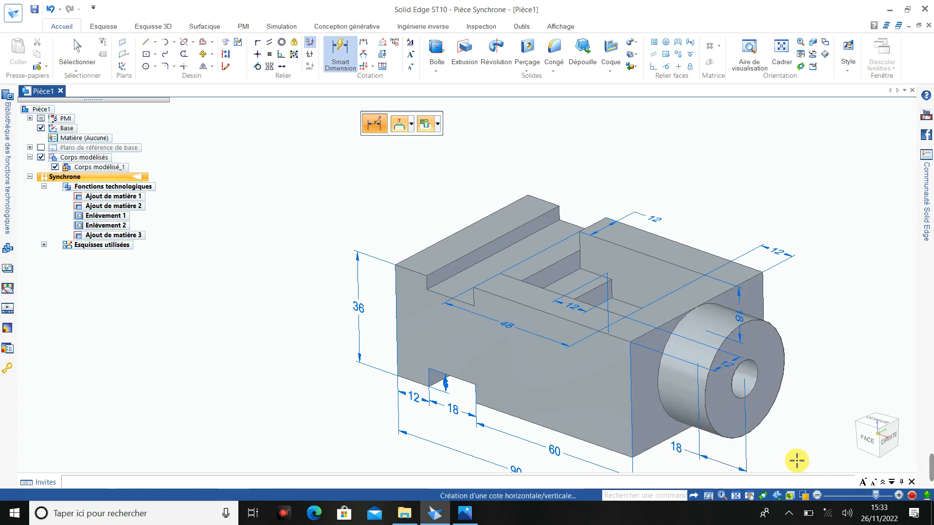
left_click(777, 451)
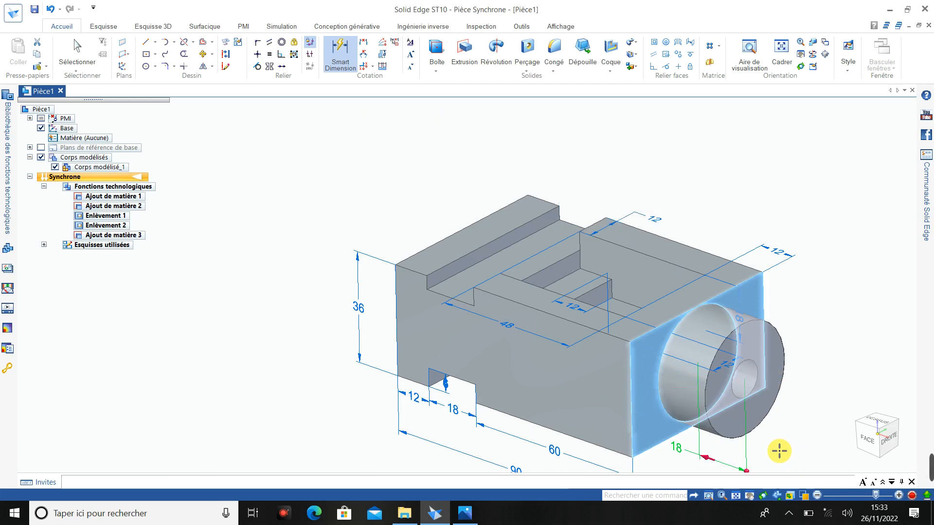
- Add diameter dimensions to the boss's outer circle and its bore, placing both beside the boss
left_click(783, 346)
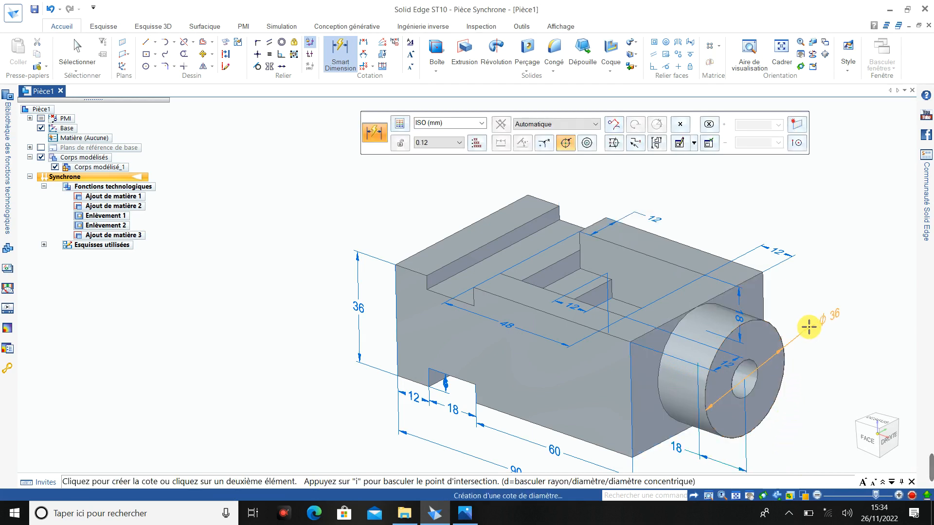
left_click(808, 325)
key("Return")
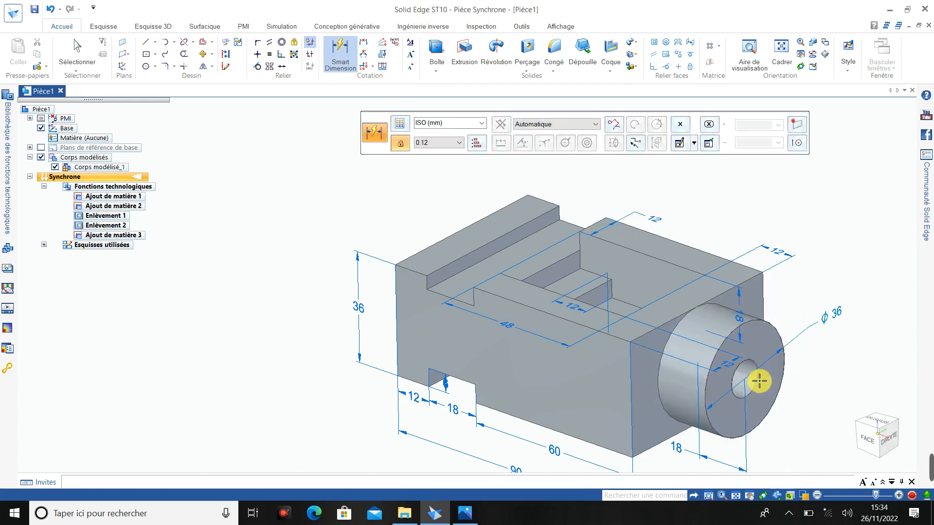
left_click(758, 377)
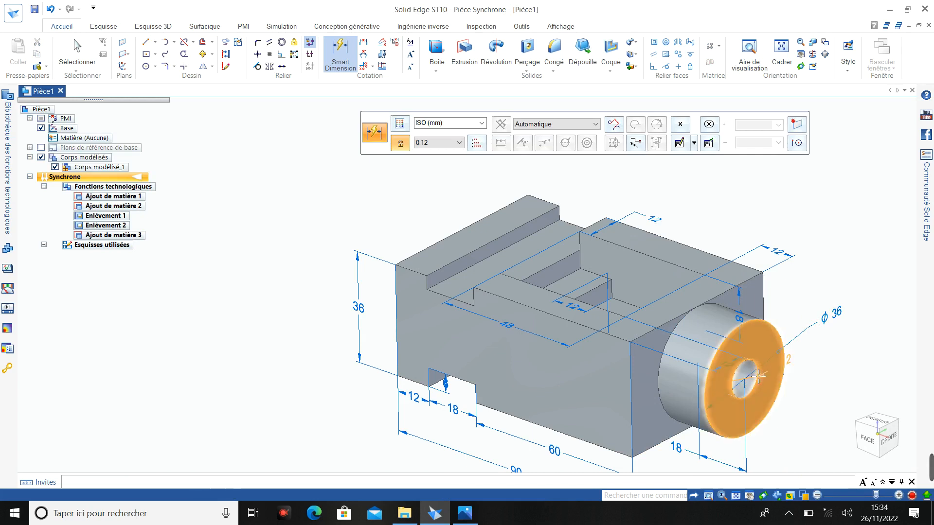
left_click(809, 375)
key("Return")
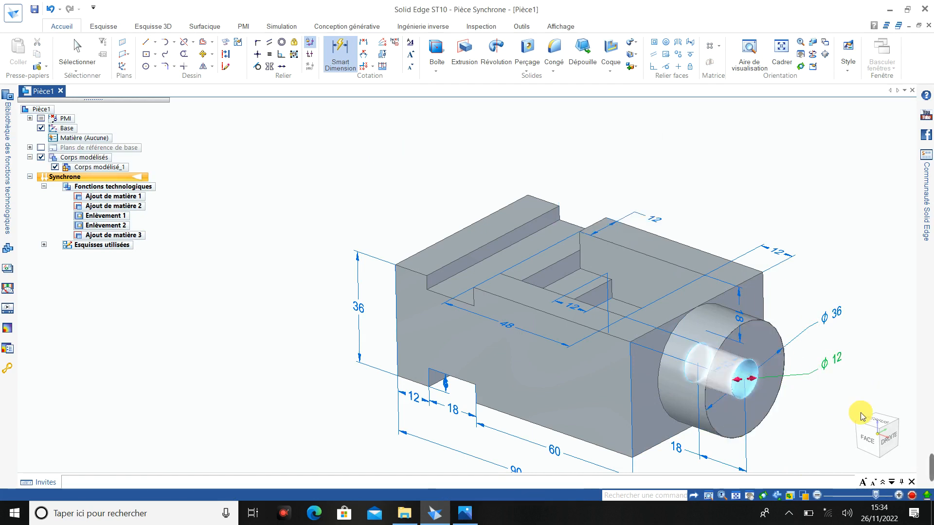
- Dimension the width of the top slot and the block's overall width along its stepped end, placing both above the block
mouse_move(925, 456)
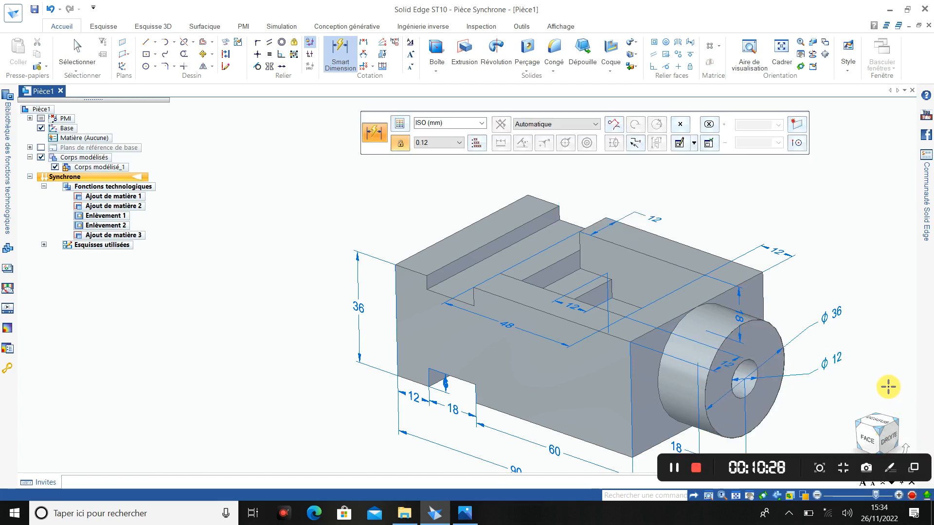
left_click(442, 296)
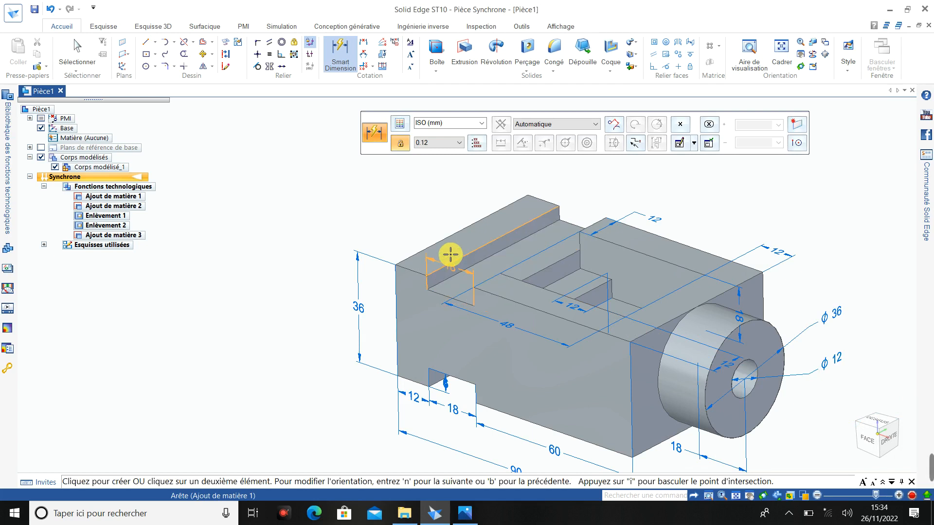
left_click(451, 233)
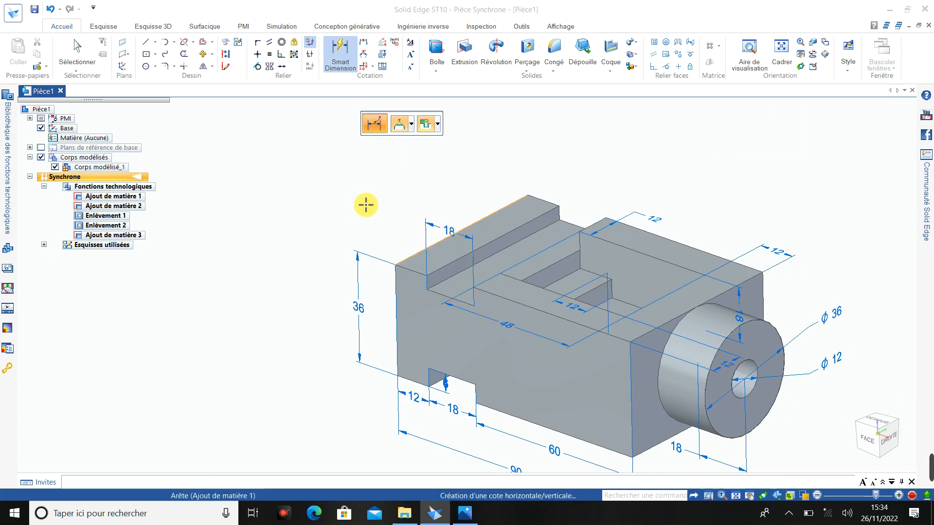
left_click(423, 278)
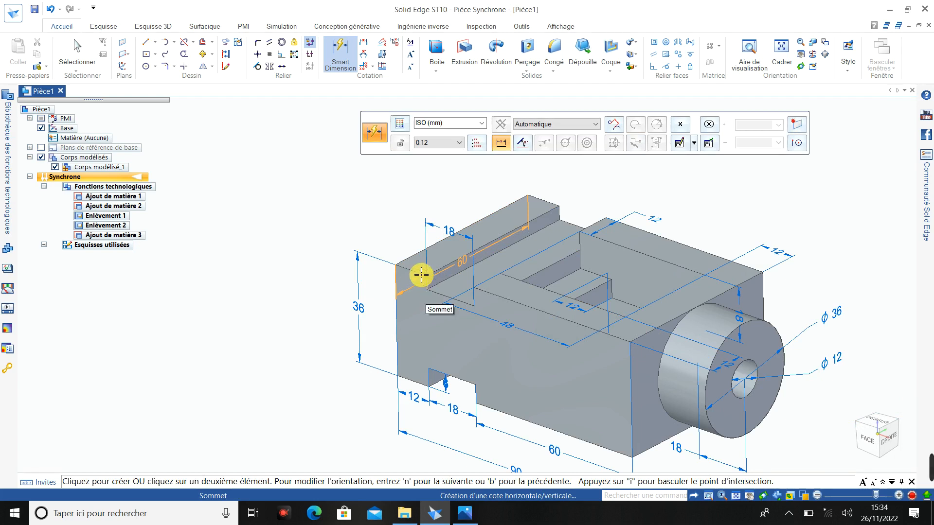
left_click(402, 221)
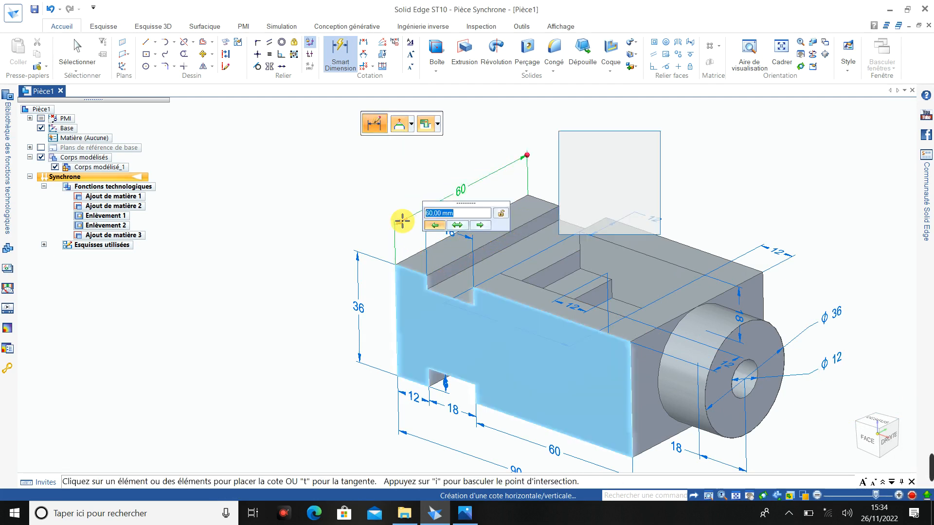
key("Escape")
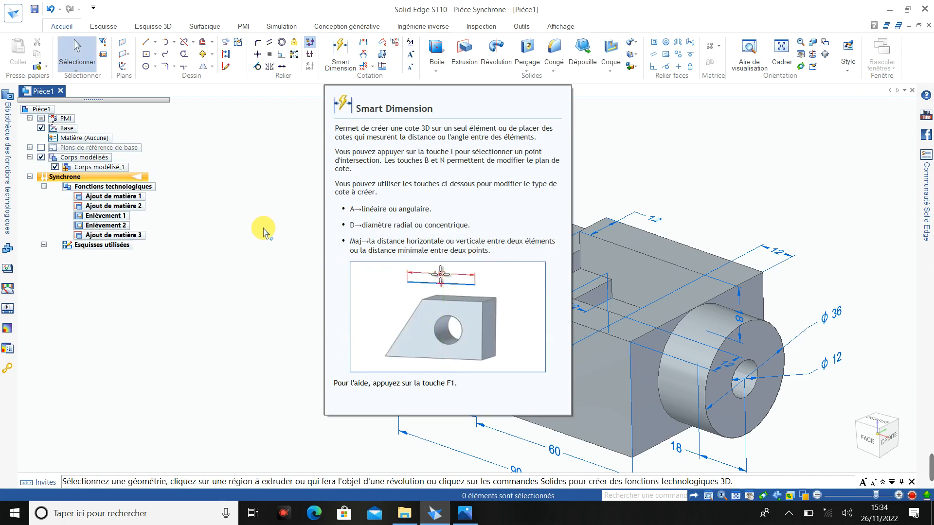
scroll(700, 183, "down", 2)
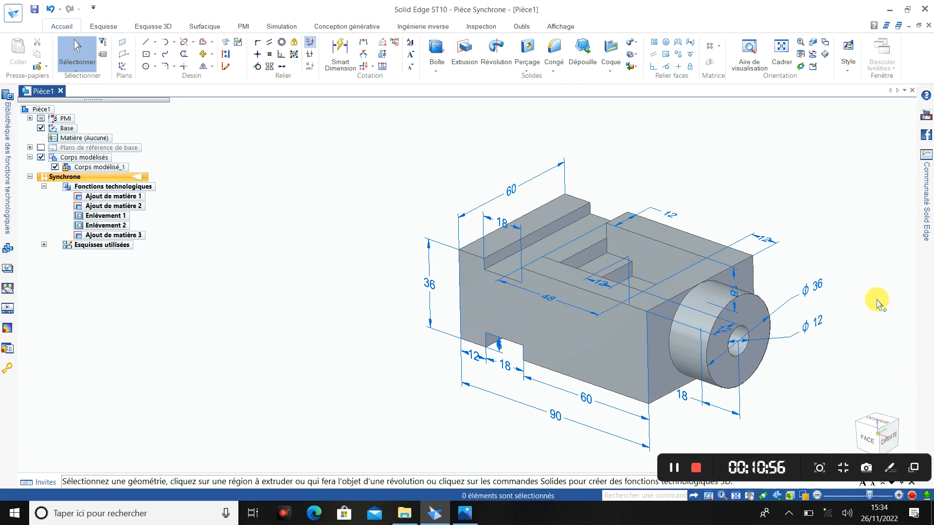
scroll(878, 302, "up", 3)
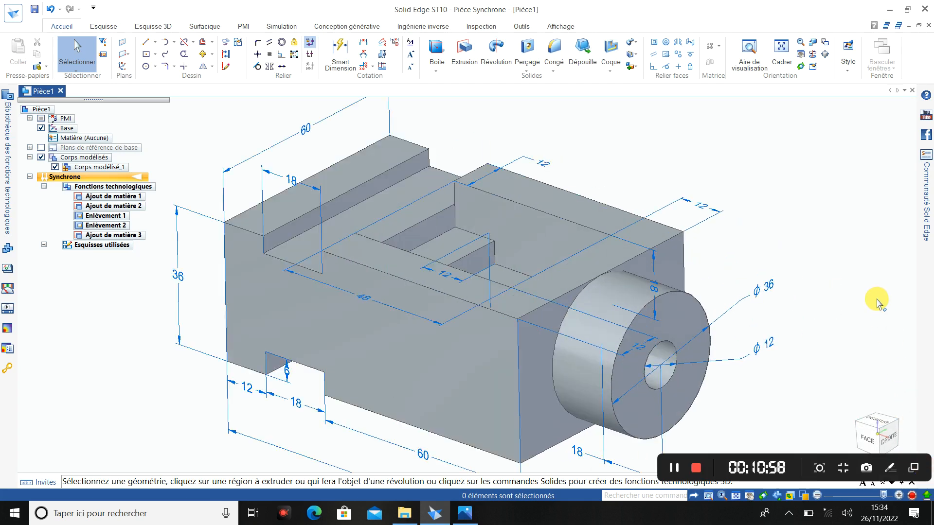
scroll(873, 288, "down", 1)
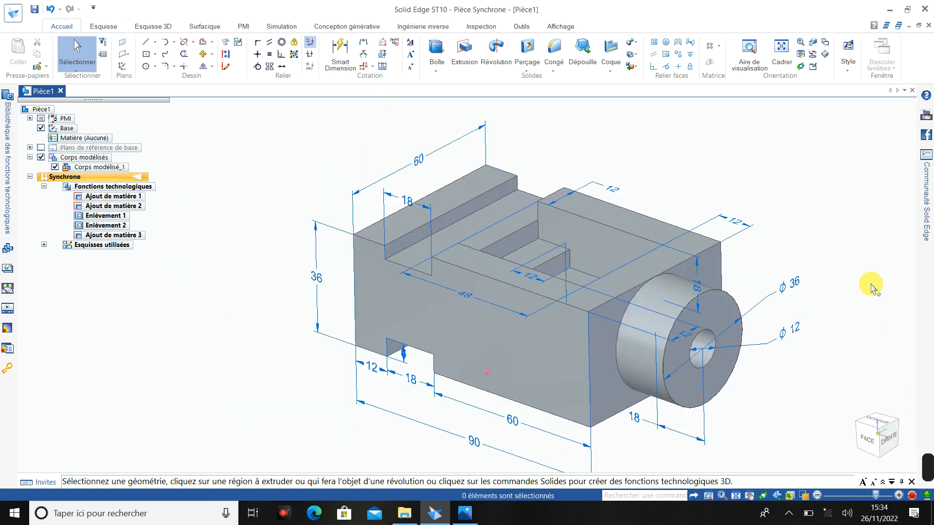
scroll(873, 288, "up", 1)
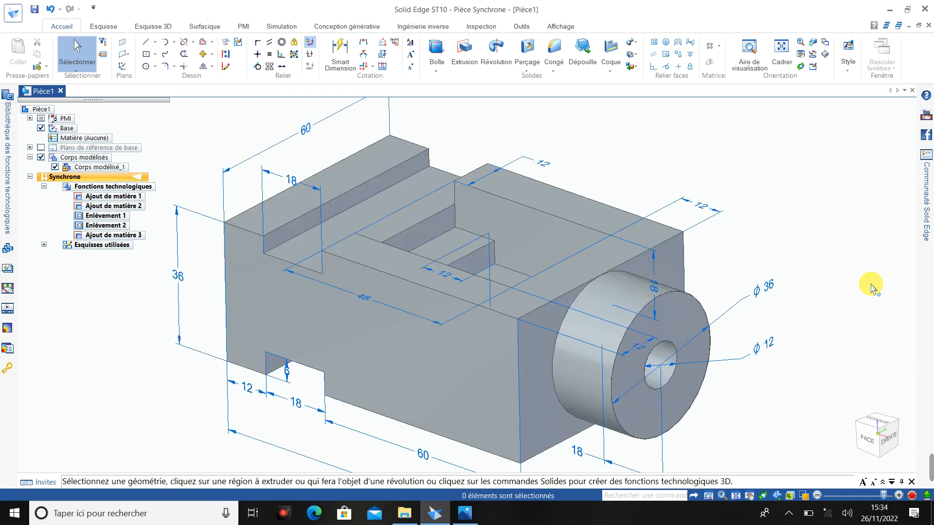
scroll(873, 288, "down", 1)
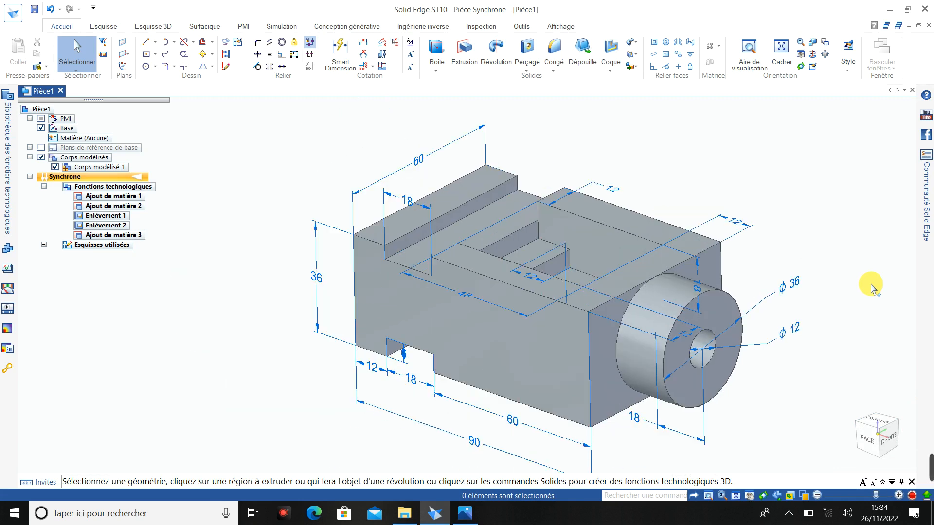